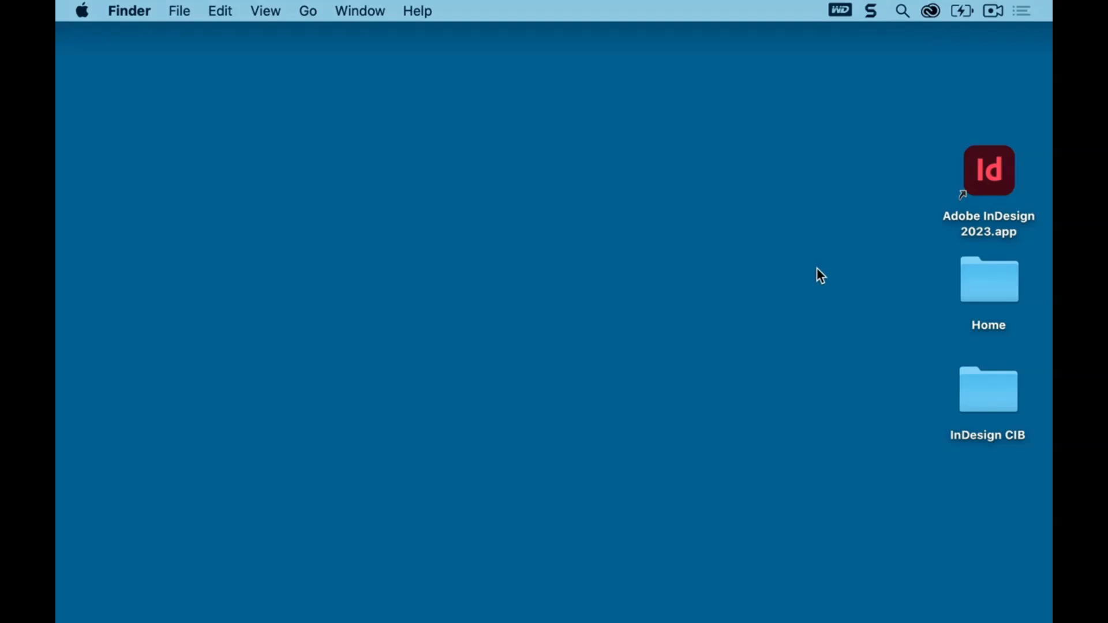
Launch InDesign and open 07_Start.indd from the Lesson07 folder
double_click(999, 171)
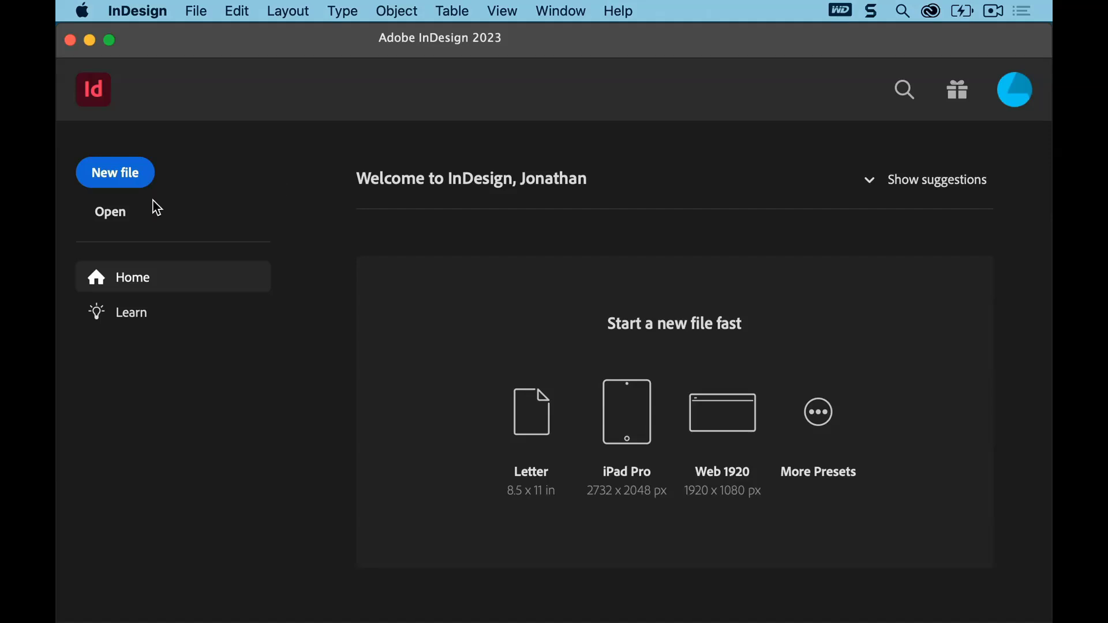
click(112, 218)
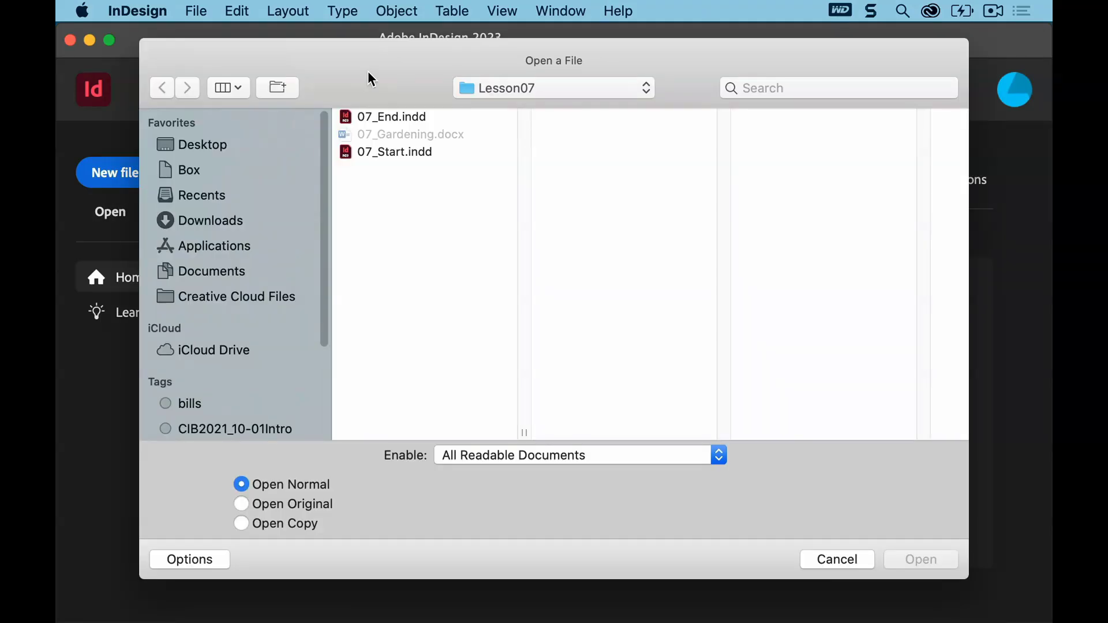
click(198, 16)
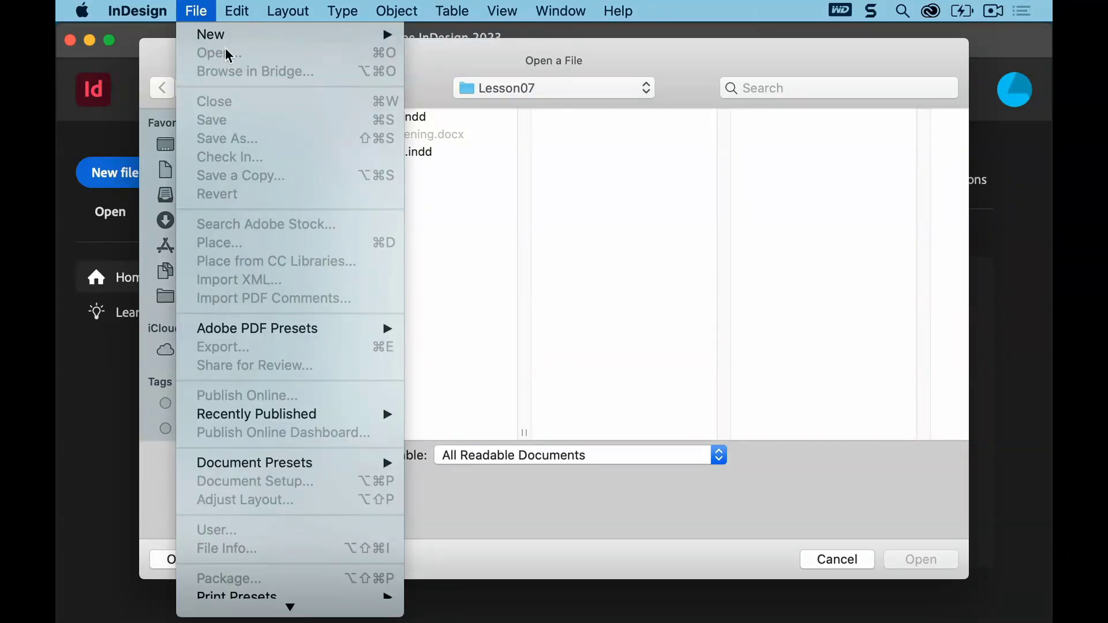
click(431, 62)
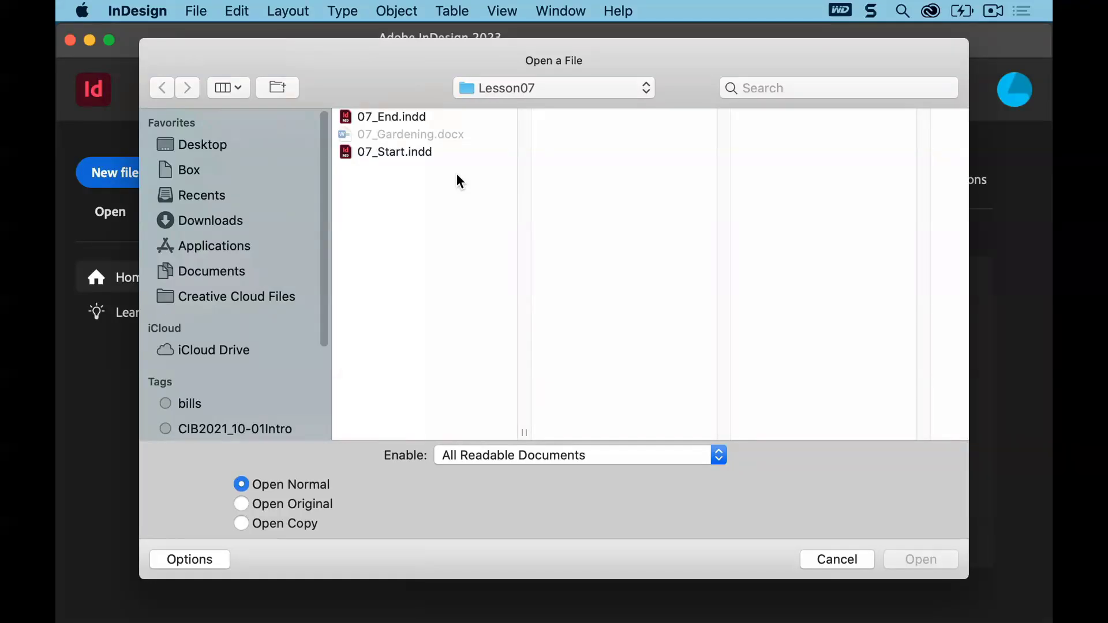
click(402, 153)
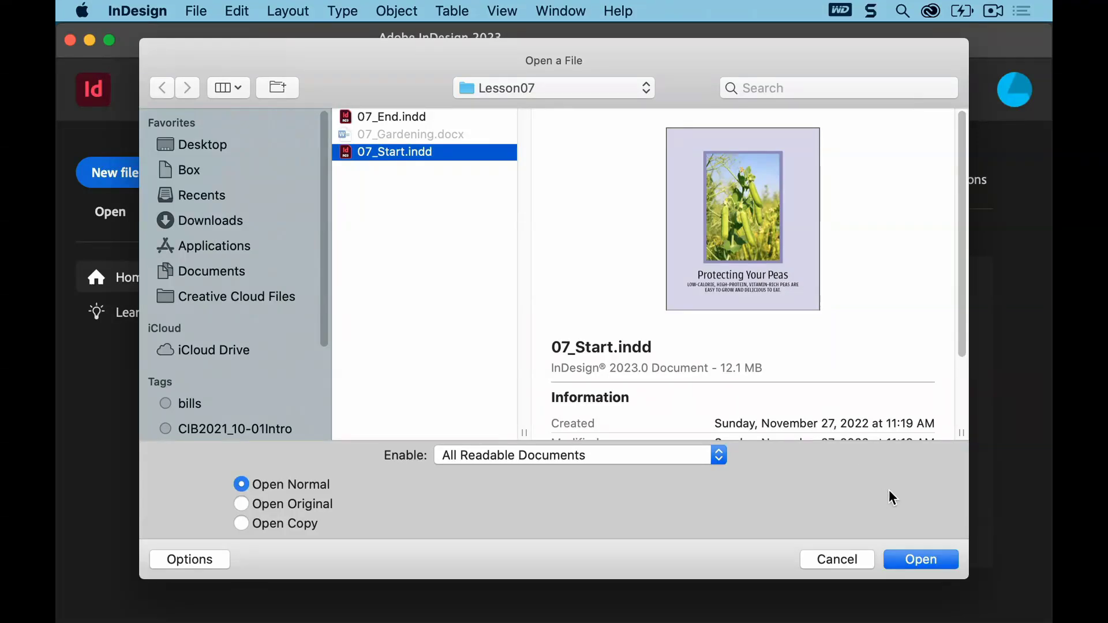
click(925, 554)
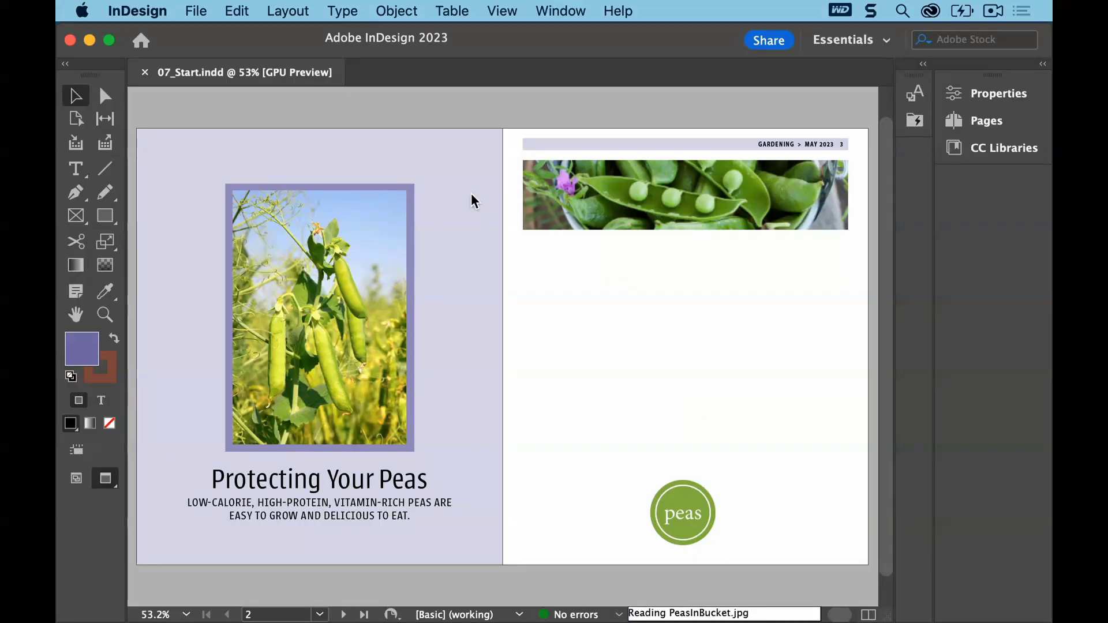
Save the document under the new name 07_Text.indd
click(196, 10)
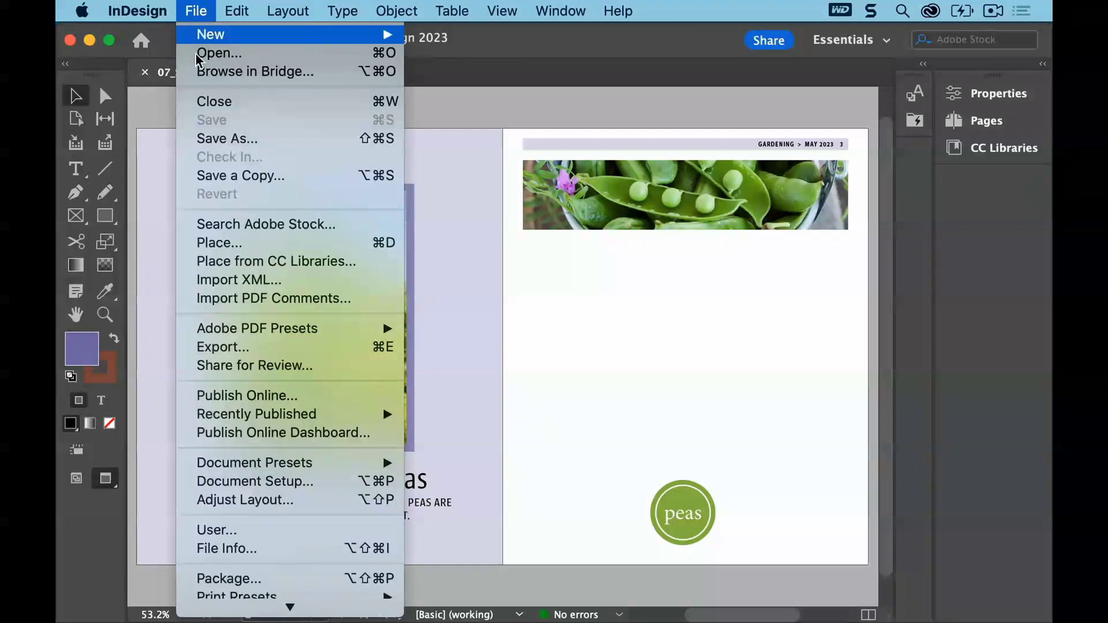
click(206, 140)
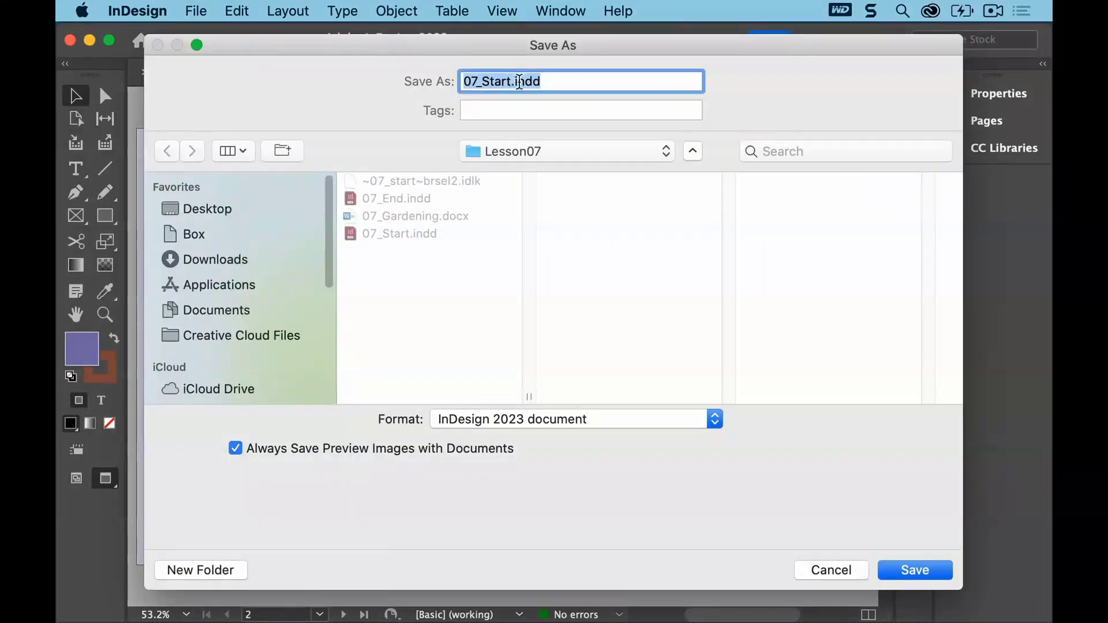
click(511, 81)
key(BackSpace)
key(BackSpace)
key(BackSpace)
key(BackSpace)
key(BackSpace)
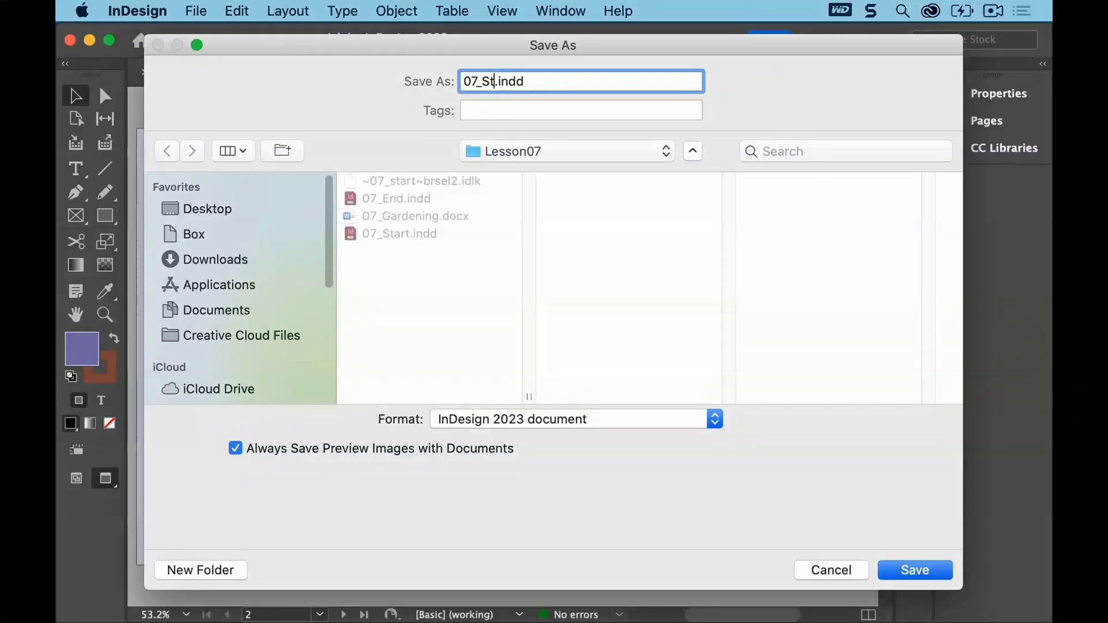
text(Text)
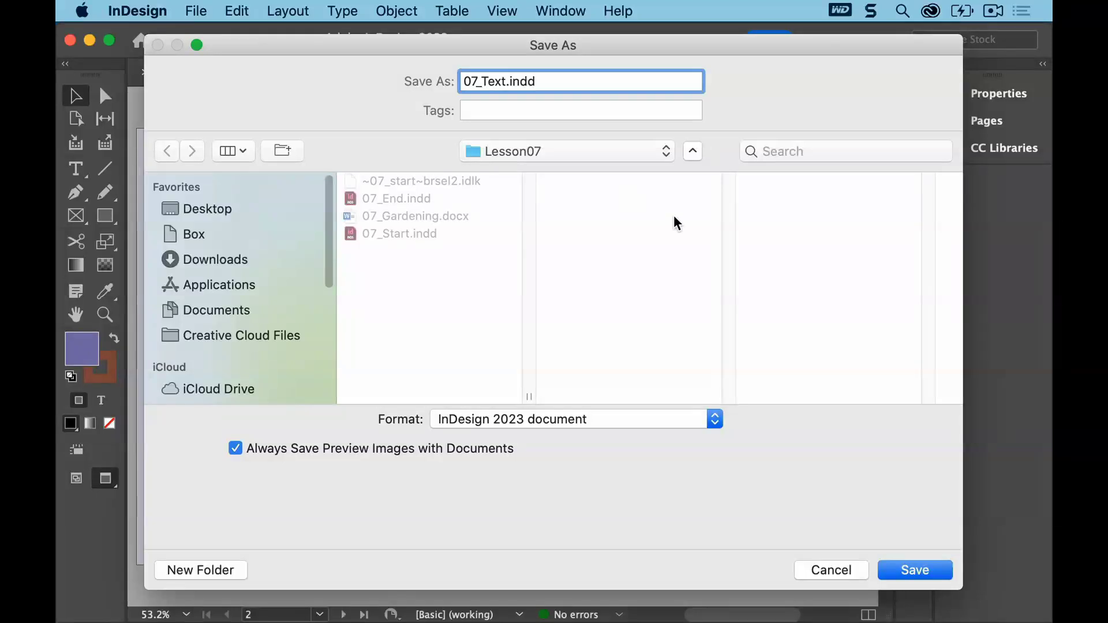
click(915, 570)
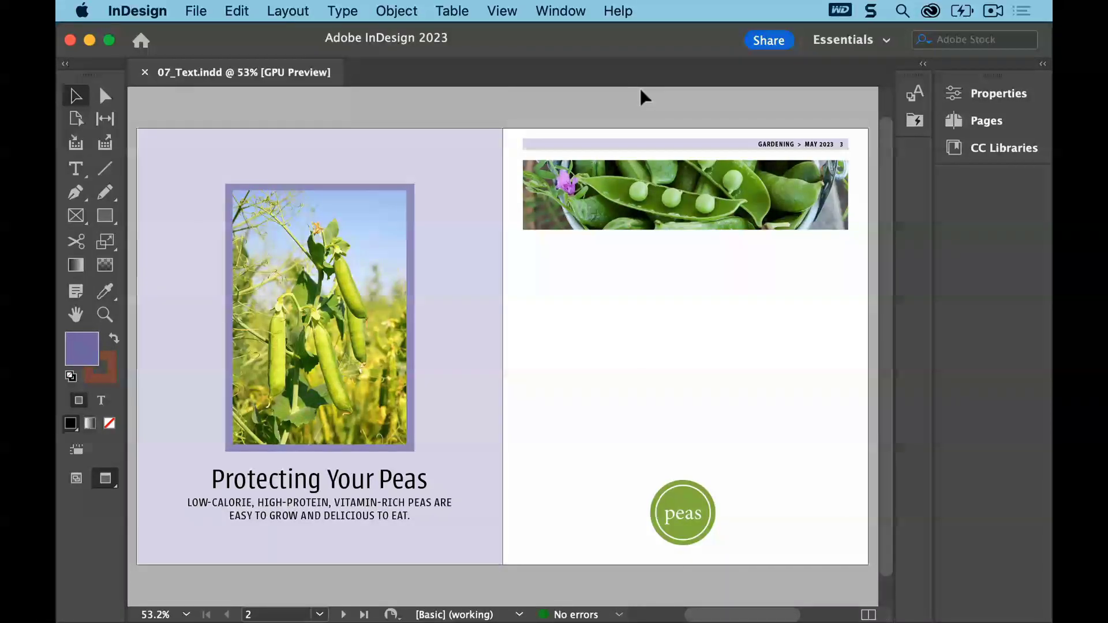
Switch to the Essentials workspace and reset it to its default panel layout
click(576, 7)
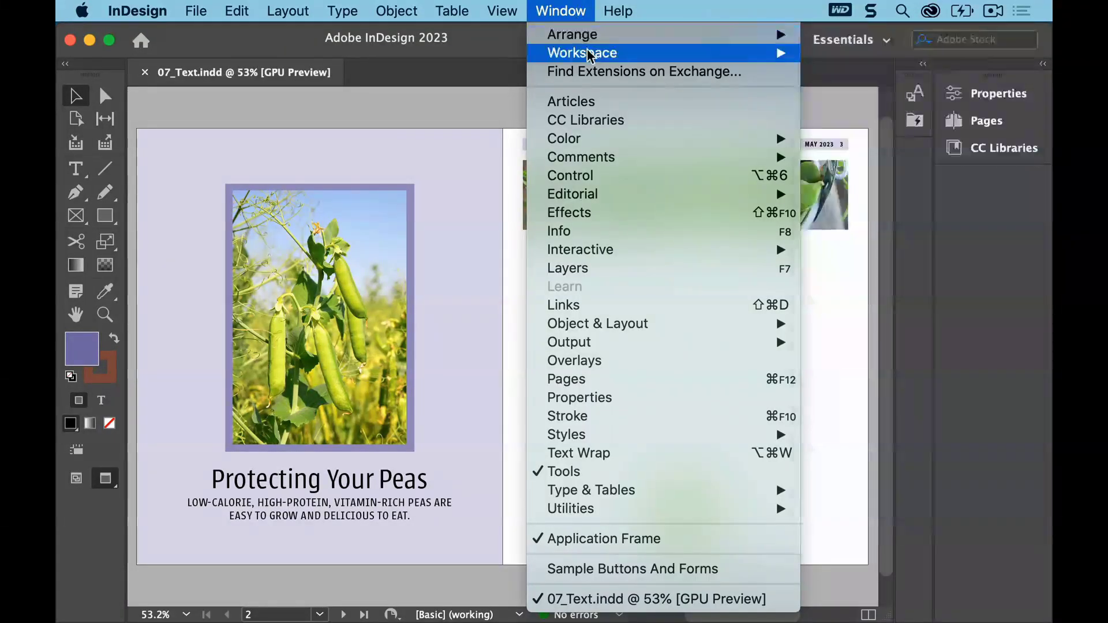
mouse_move(601, 52)
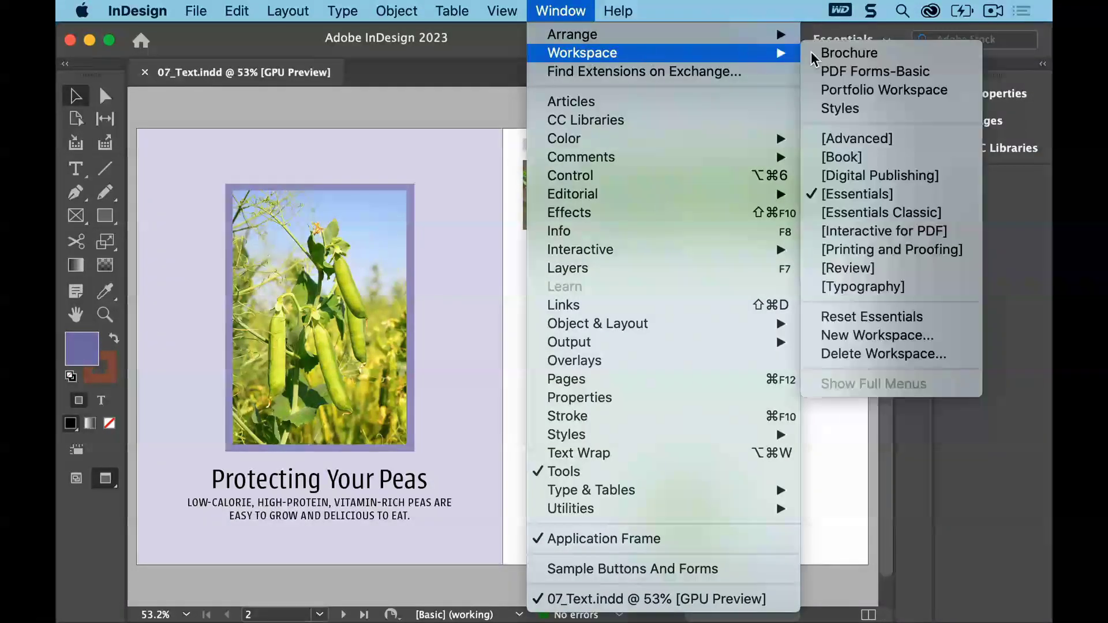
click(900, 196)
click(569, 9)
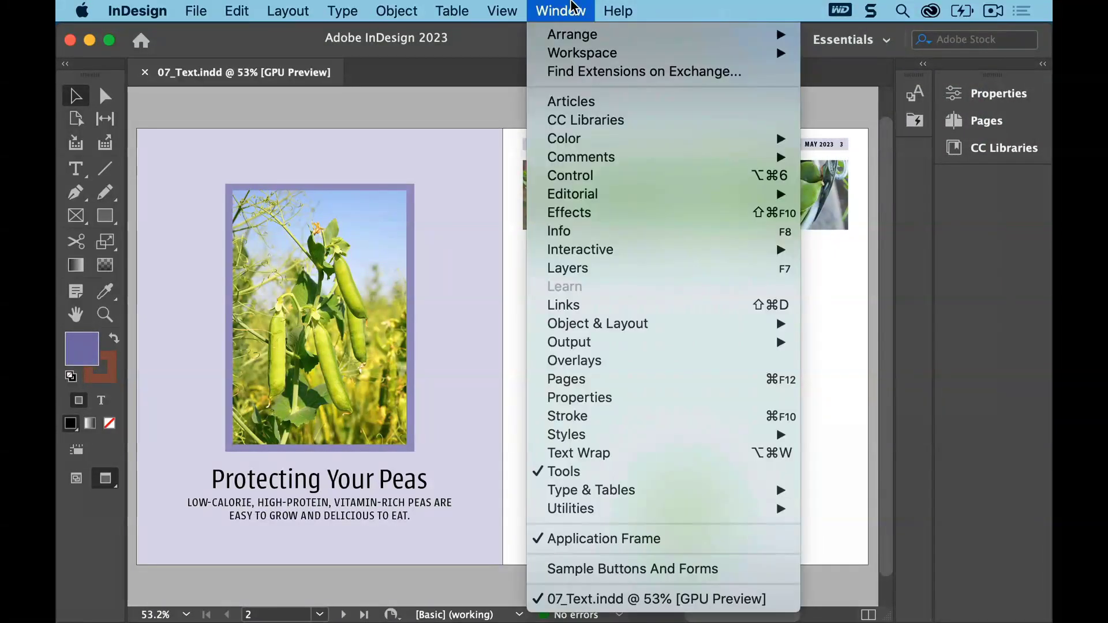
mouse_move(596, 52)
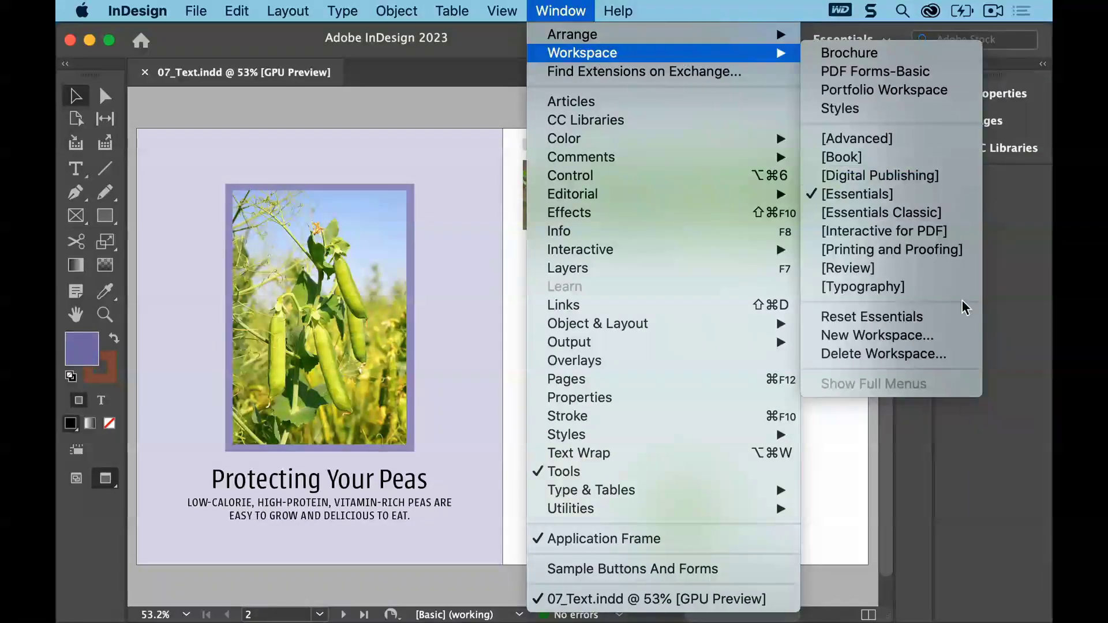
click(955, 322)
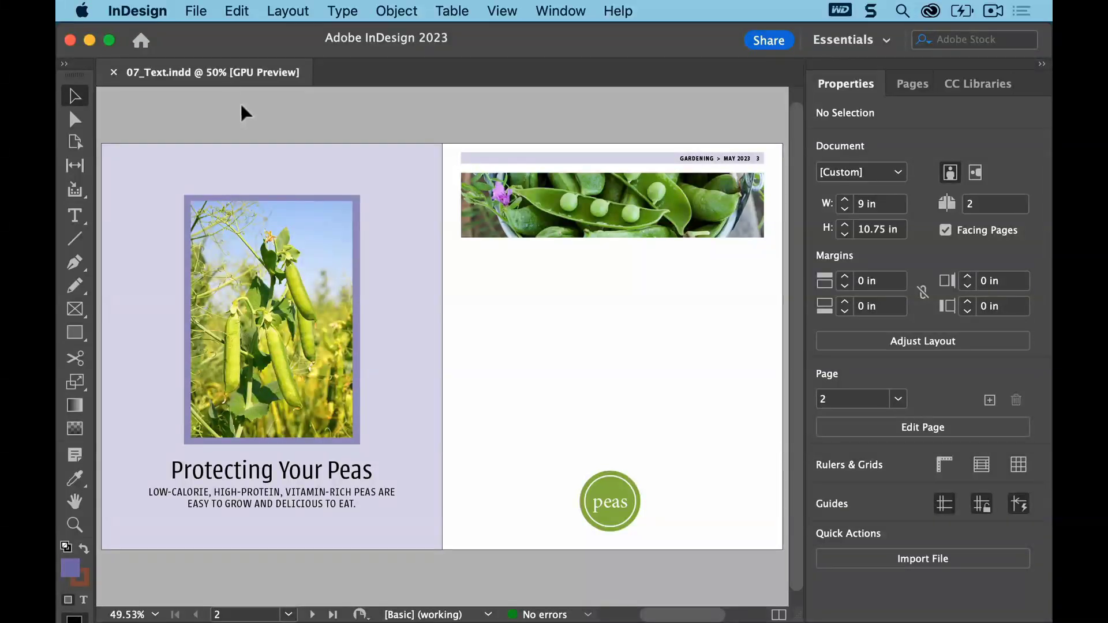
Open the finished reference file 07_End.indd from the Lesson07 folder
click(204, 12)
click(214, 53)
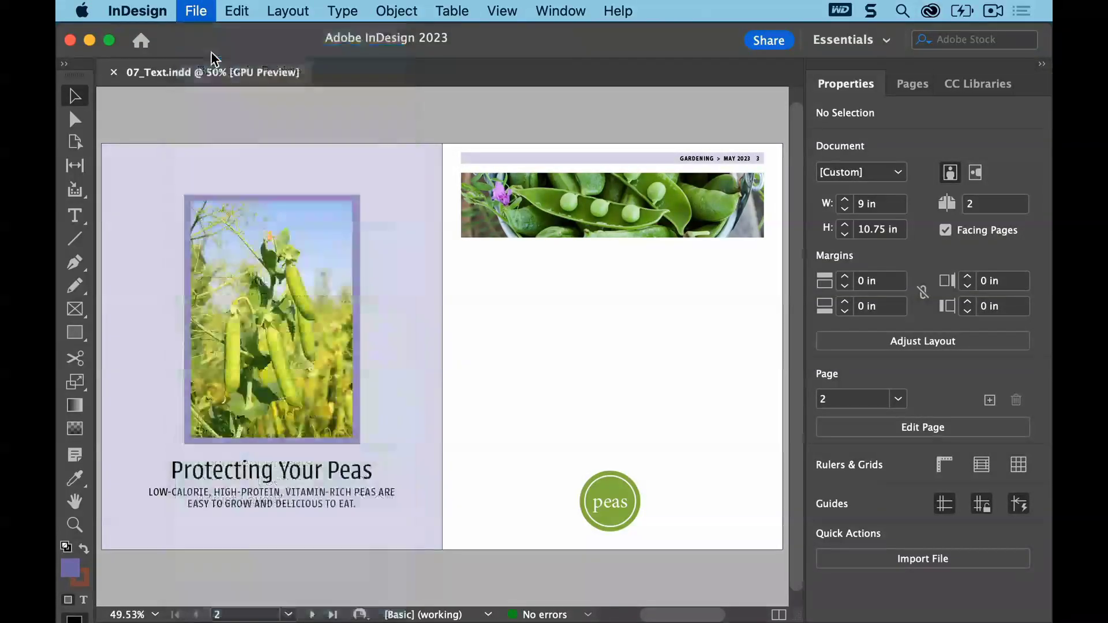
click(421, 136)
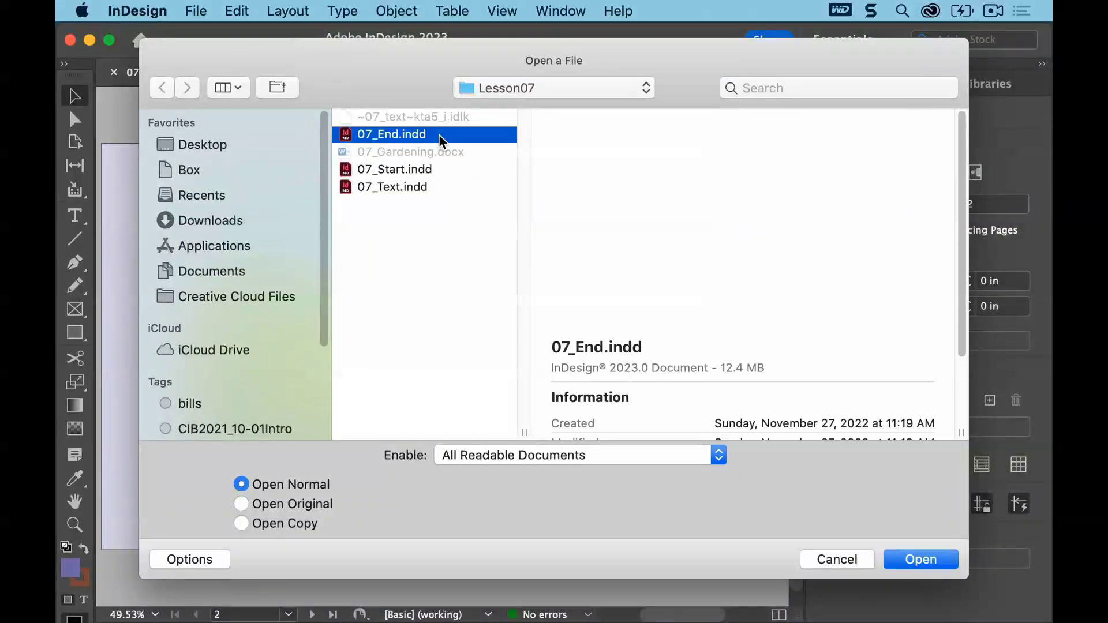
click(912, 559)
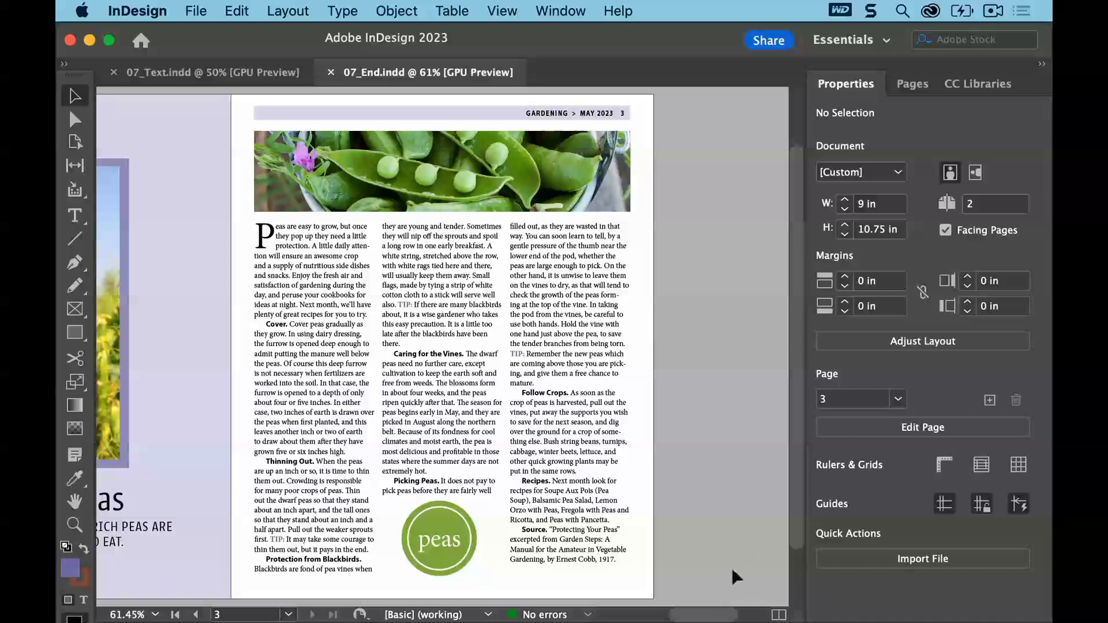
Scroll across the finished spread for reference, then return to the 07_Text.indd document
drag(720, 615, 691, 617)
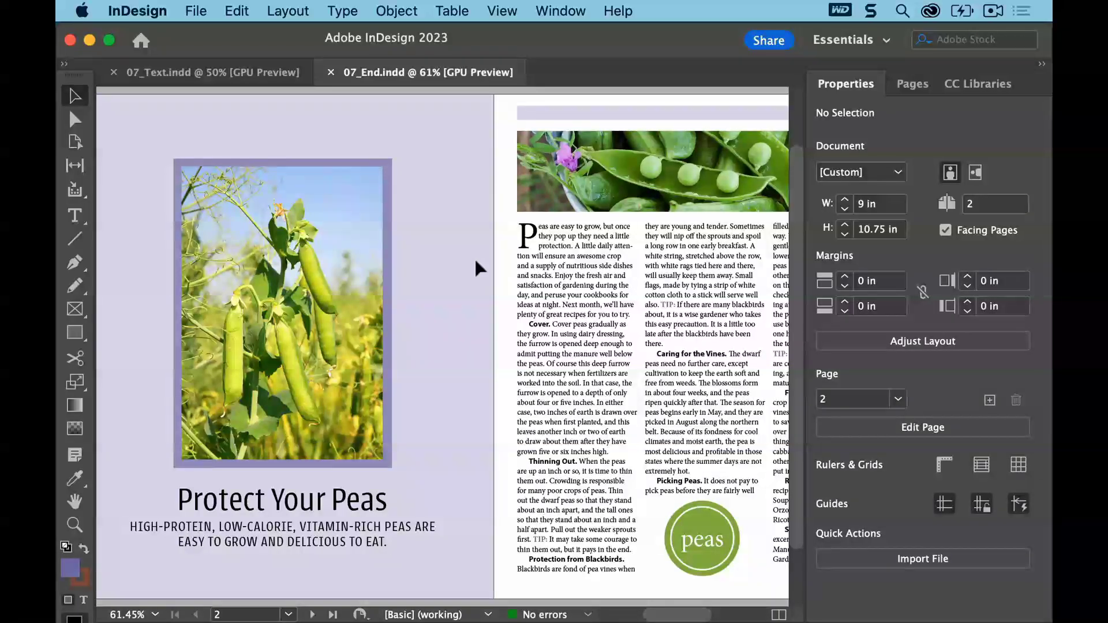
click(185, 74)
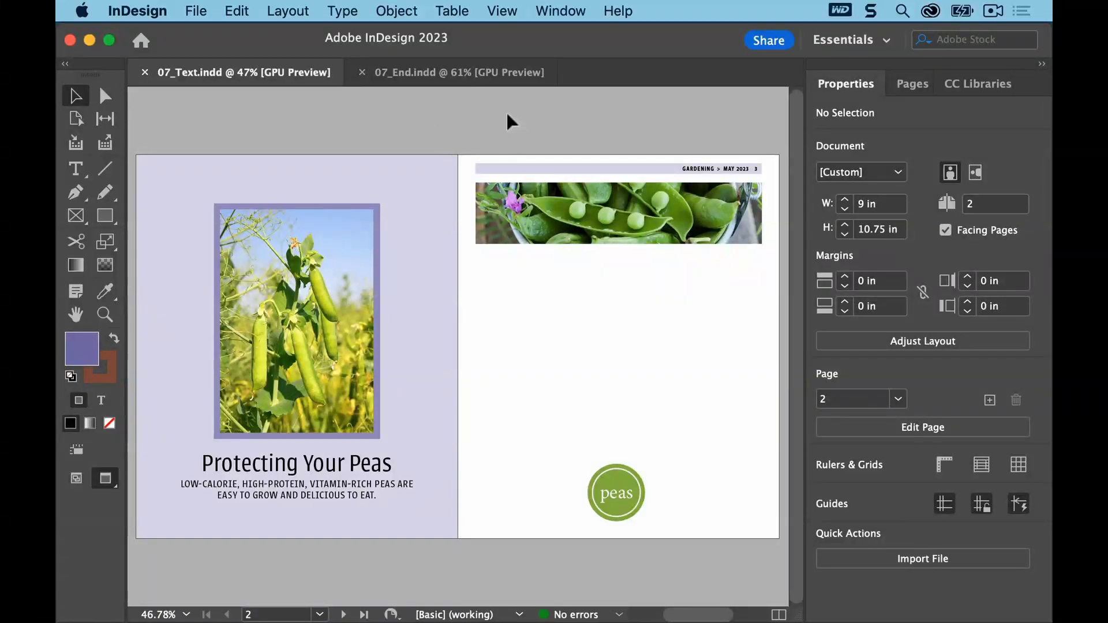
Set the screen mode to Normal so frame edges and guides are shown
click(506, 10)
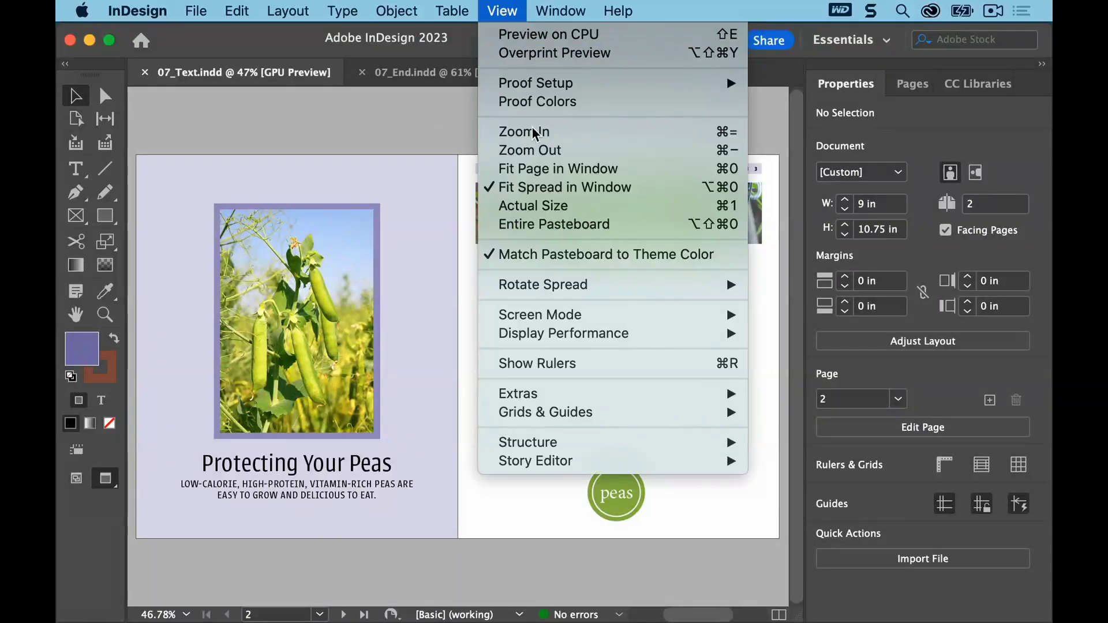
mouse_move(707, 314)
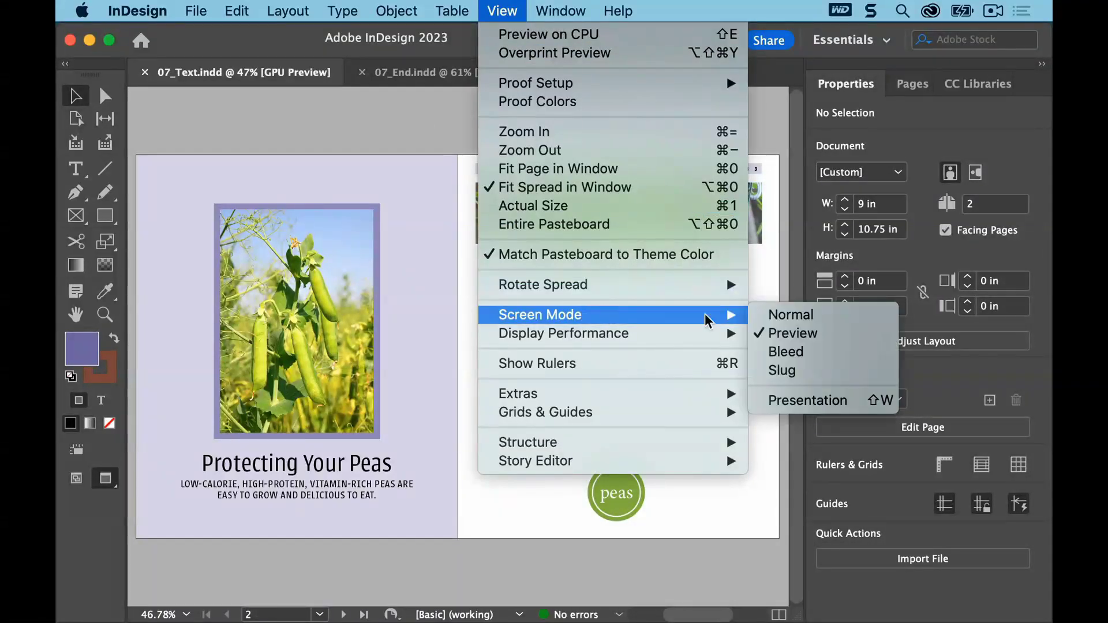
click(847, 317)
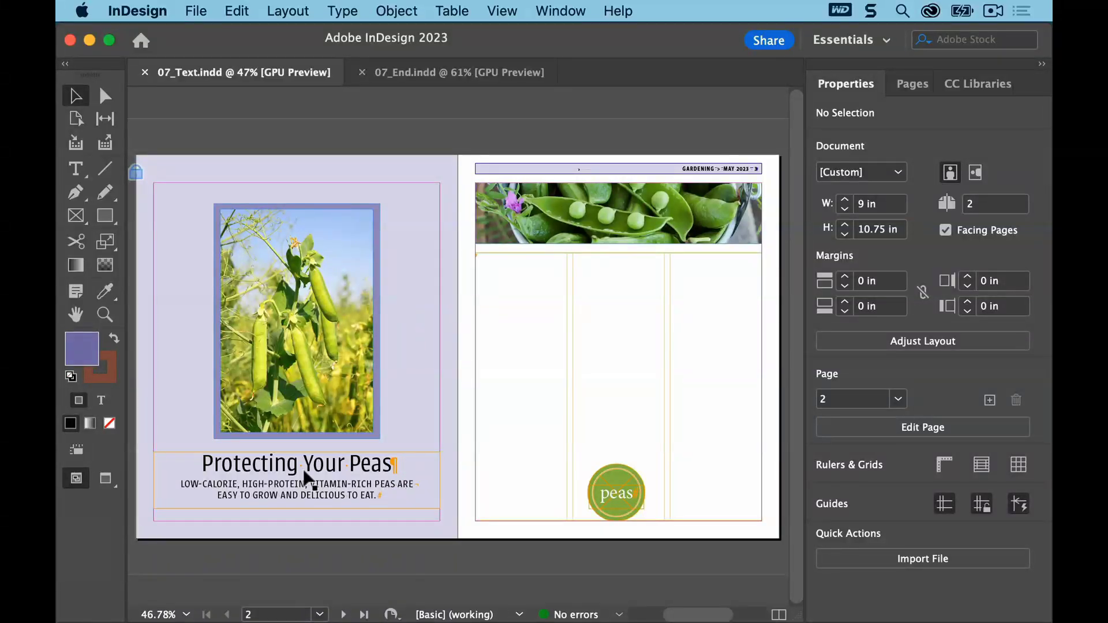
Edit the headline from "Protecting Your Peas" to "Protect Your Peas" and save the document
click(76, 168)
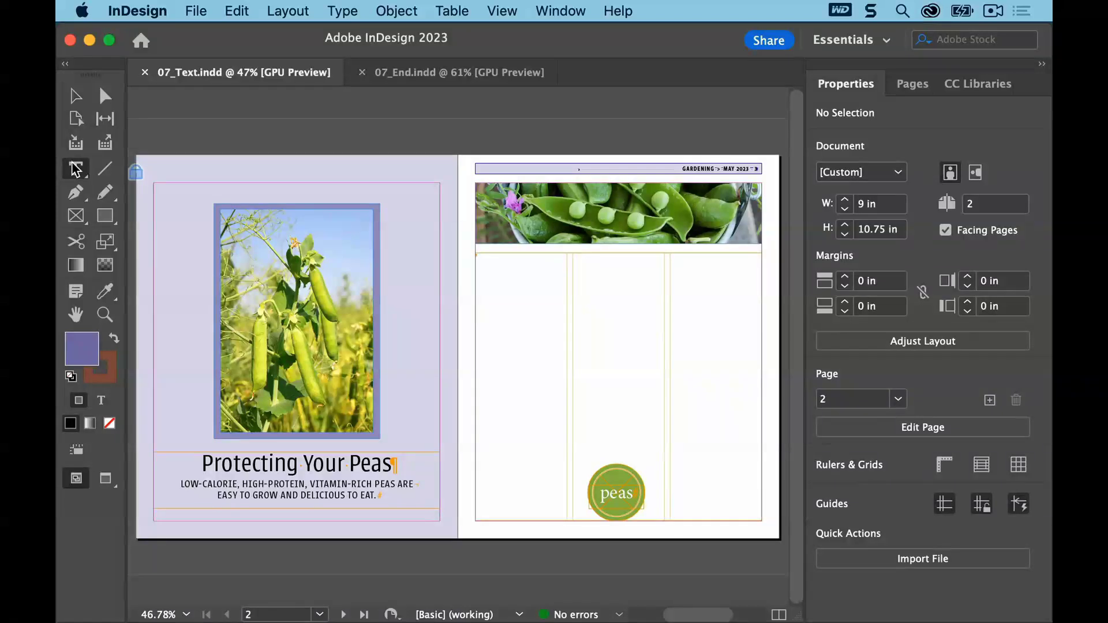
click(297, 464)
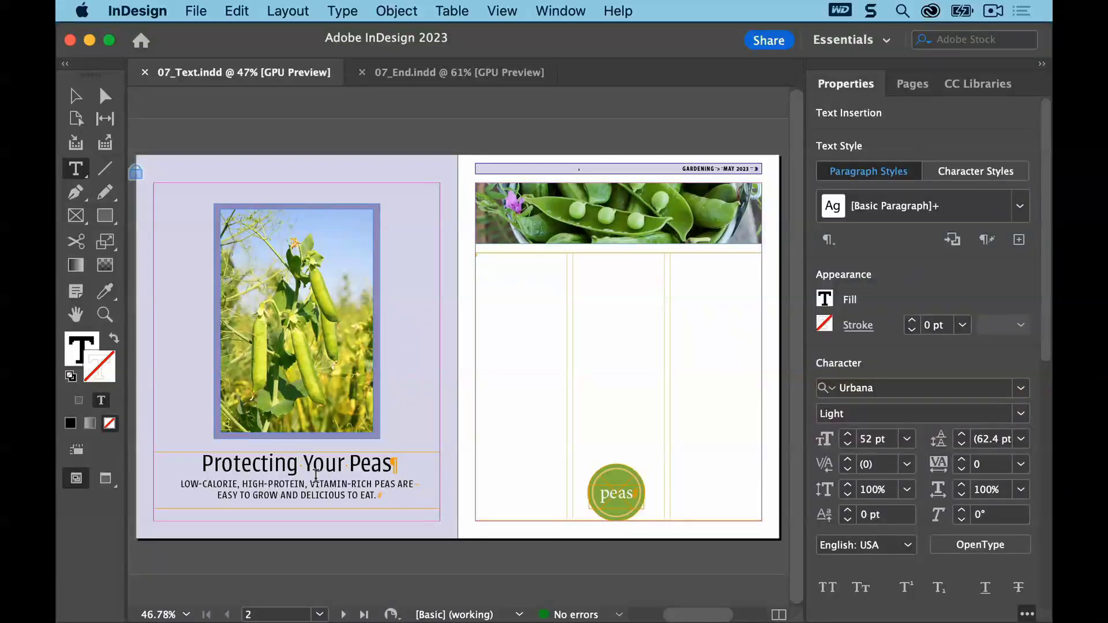
key(BackSpace)
key(BackSpace)
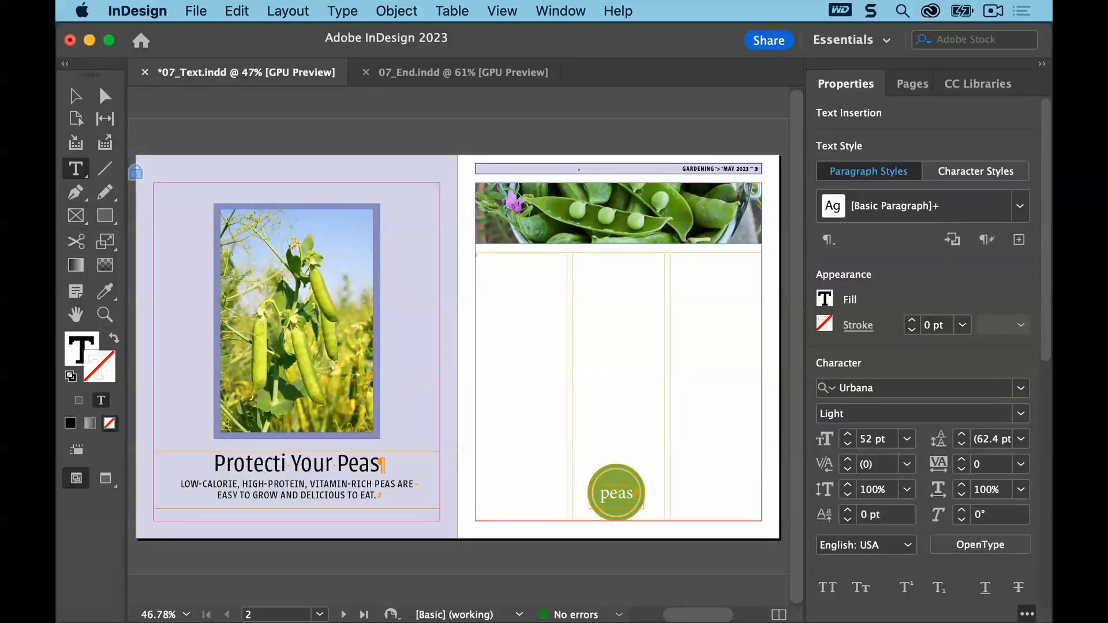
key(BackSpace)
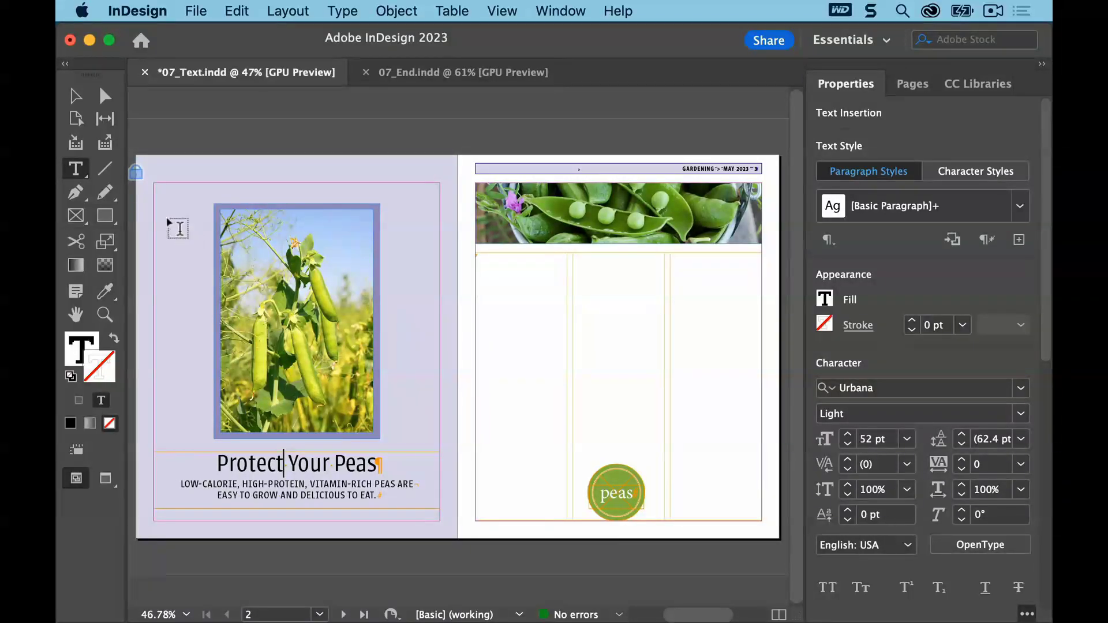
click(201, 9)
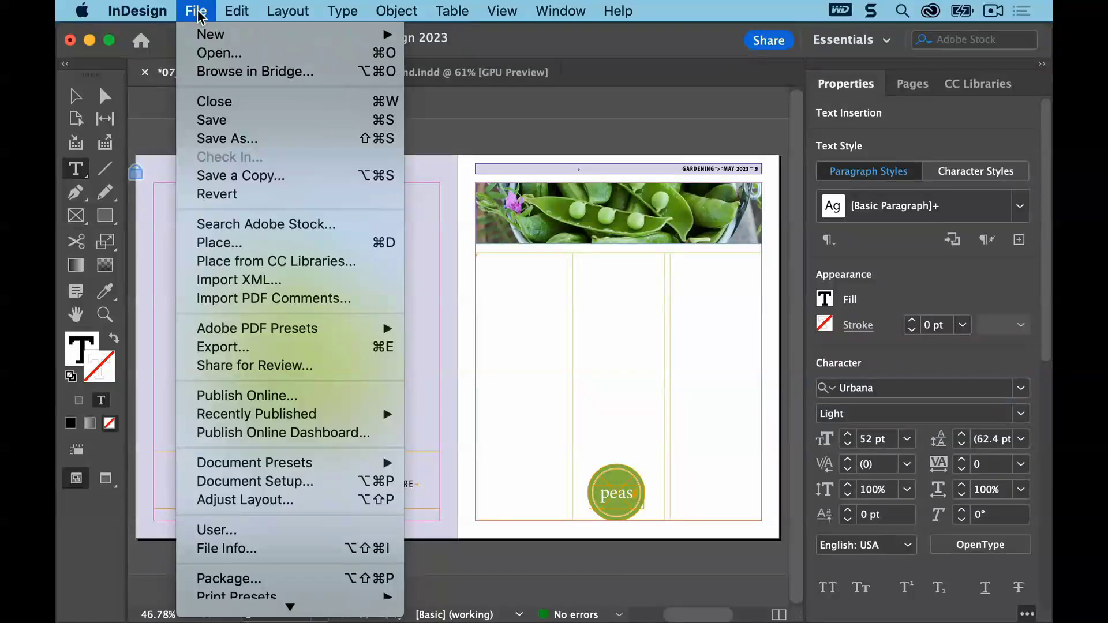
click(219, 119)
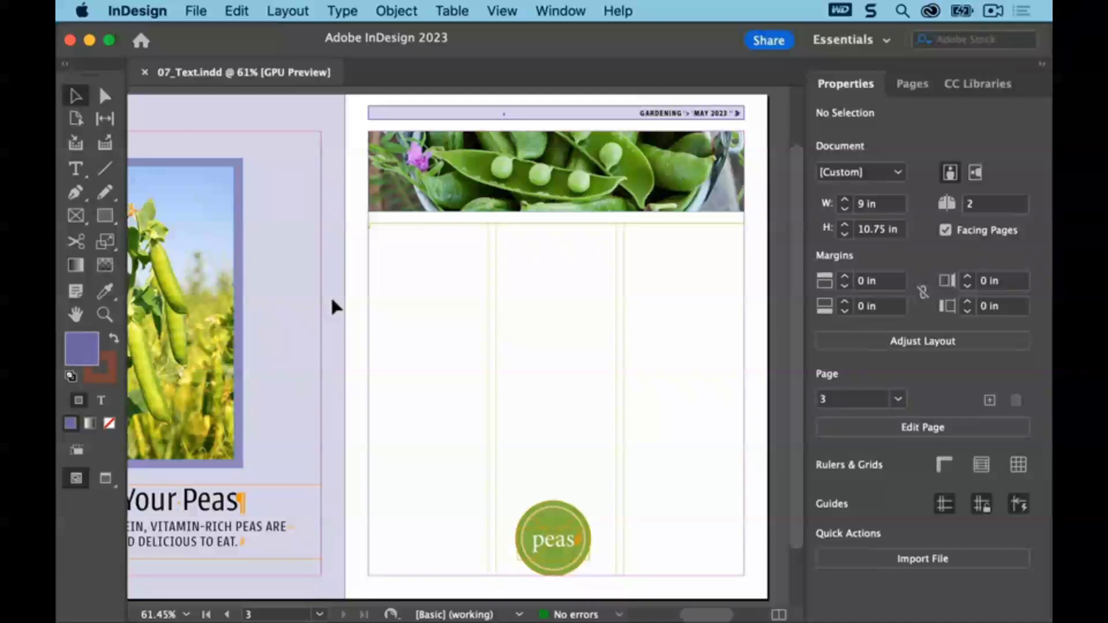
Place 07_Gardening.docx into the empty three-column text frame on page 3
key(t)
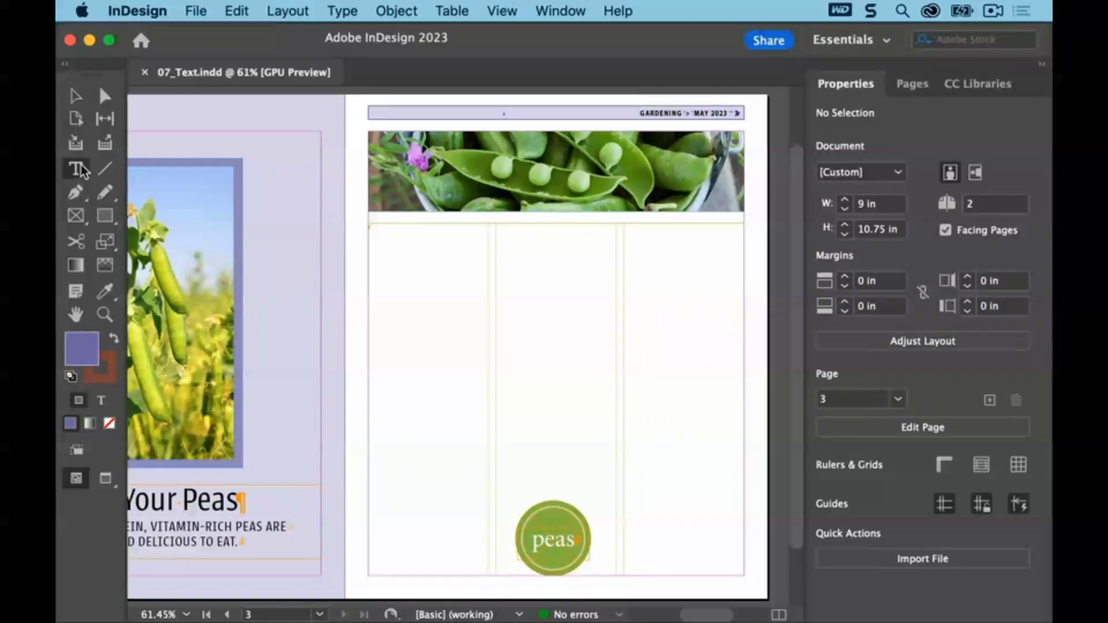
click(381, 233)
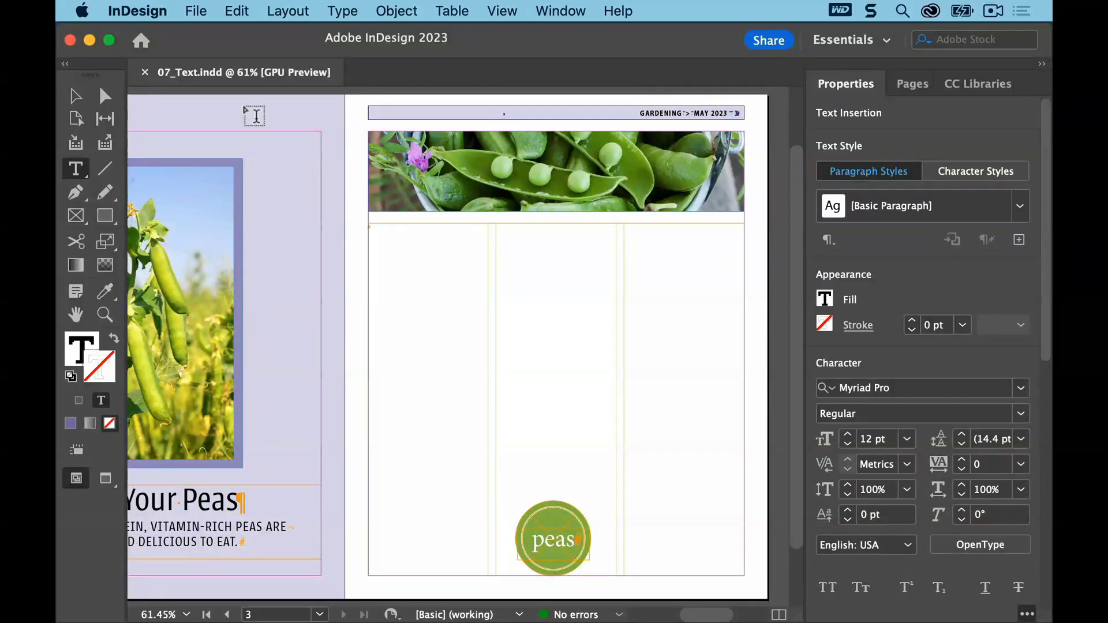
click(196, 12)
click(254, 243)
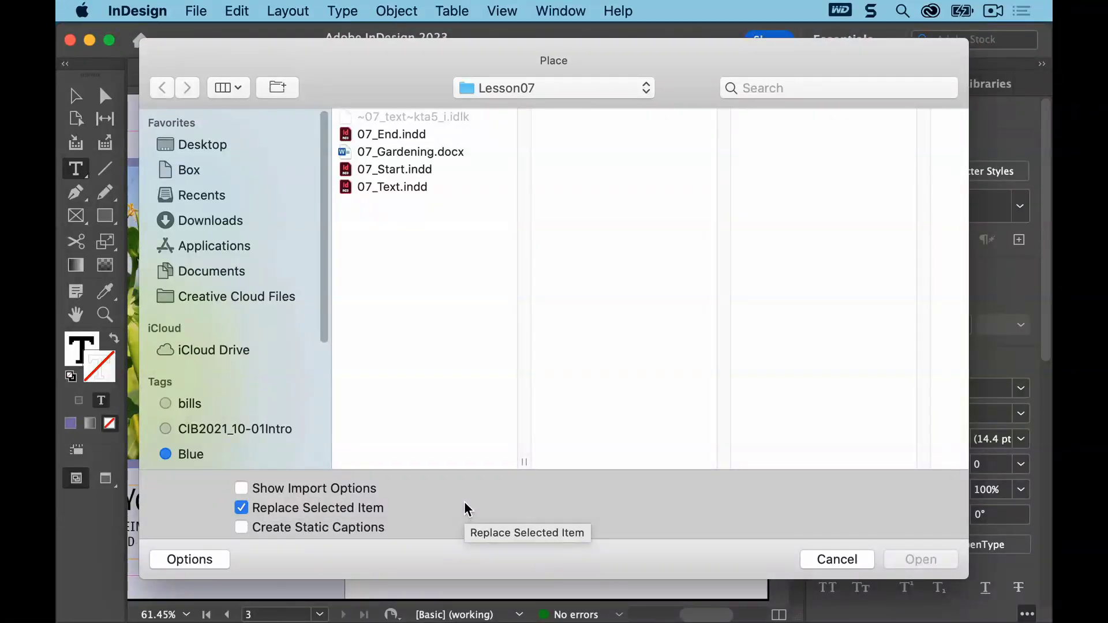
click(418, 151)
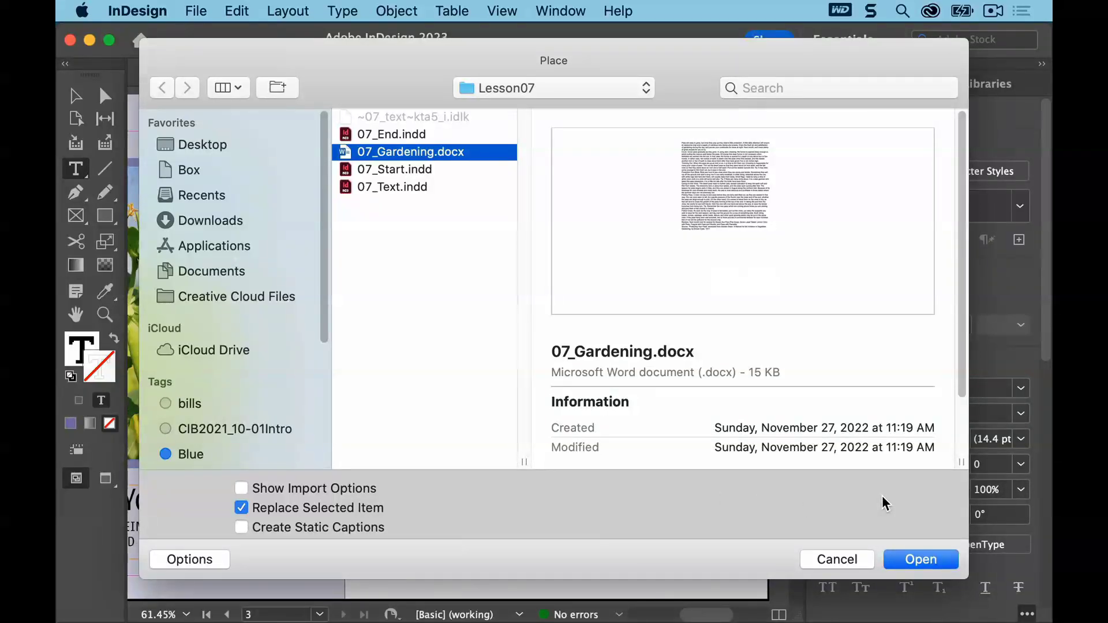
key(super+v)
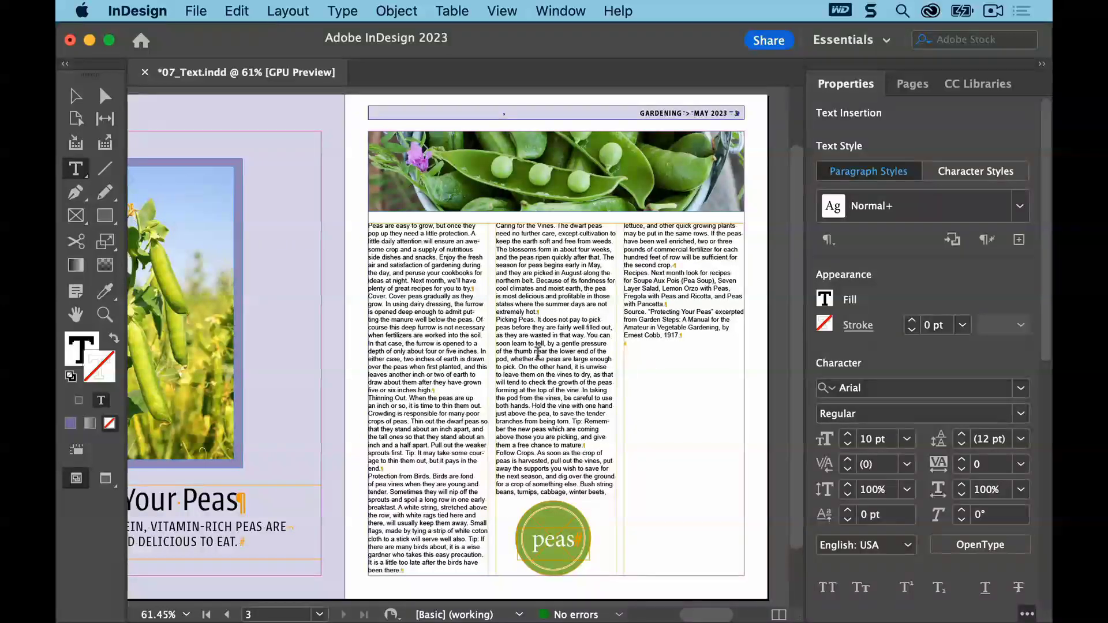
Select all text in the imported story and apply the Body Paragraph paragraph style
click(236, 12)
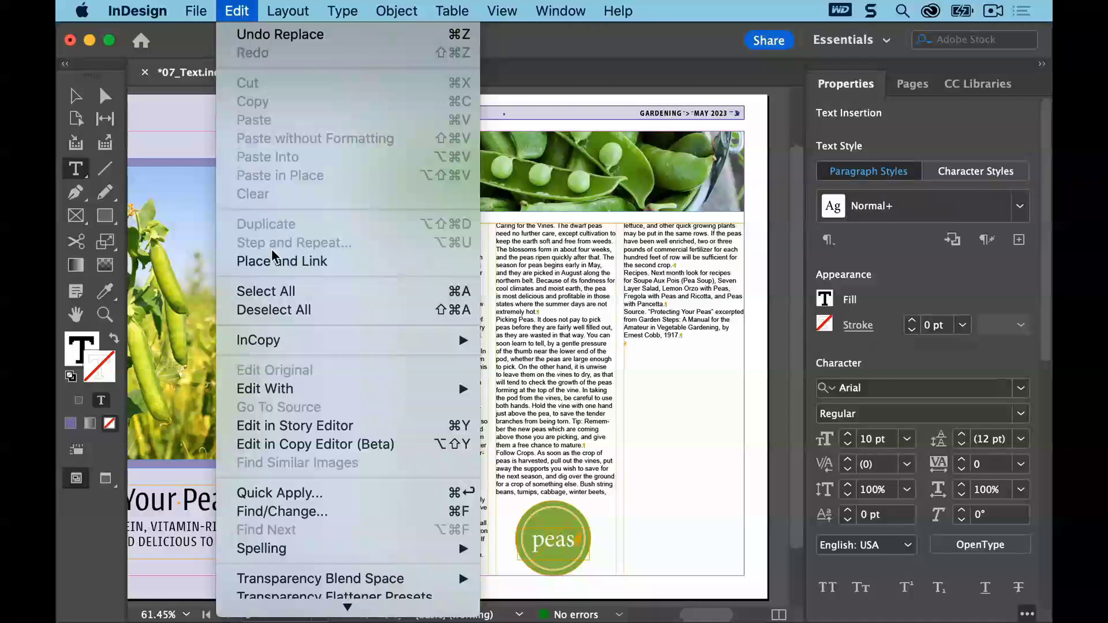
click(276, 295)
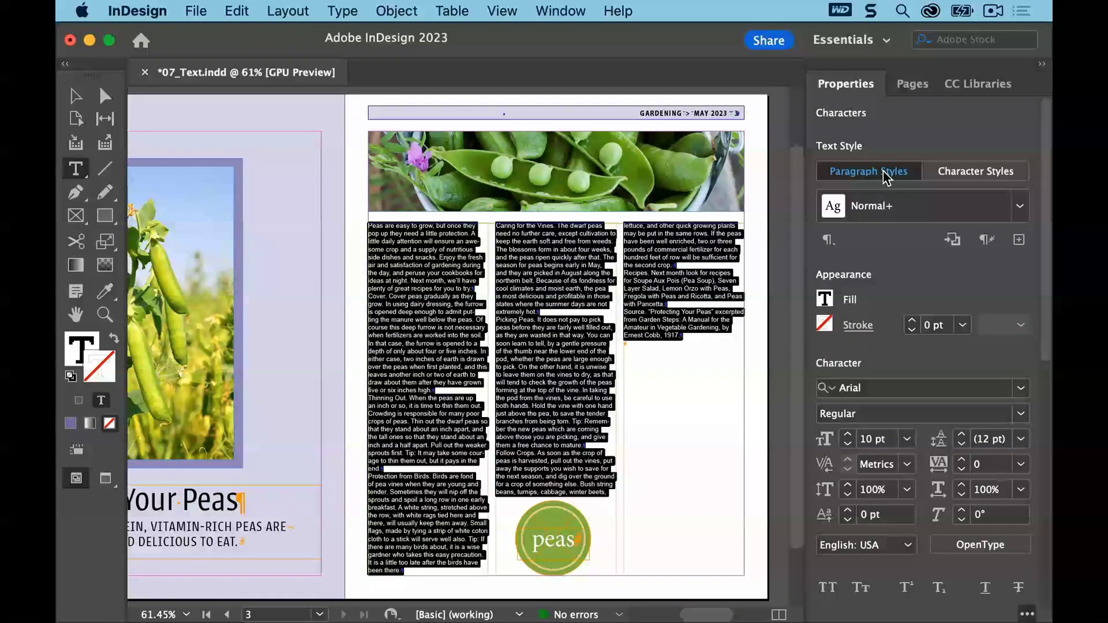
click(1020, 207)
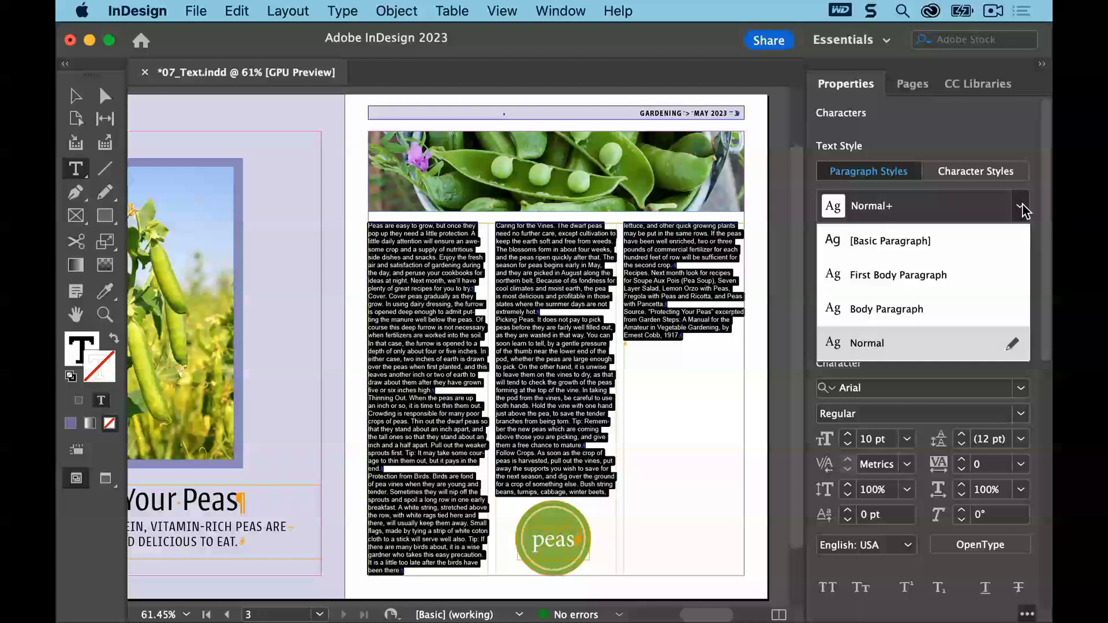
click(936, 309)
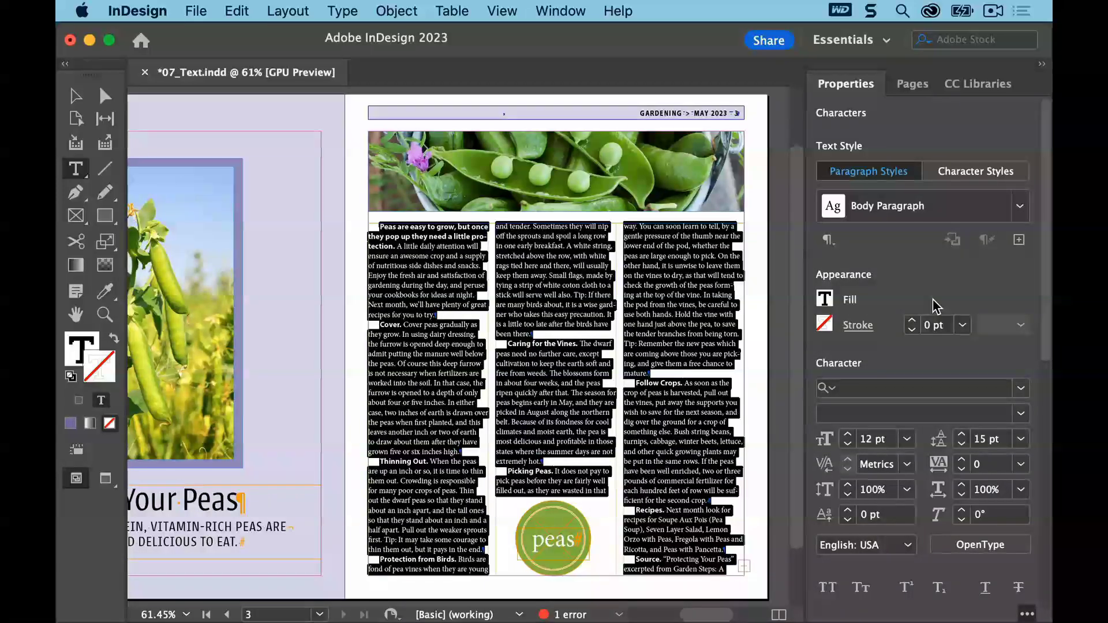
Apply the First Body Paragraph style to the story's opening paragraph
click(394, 233)
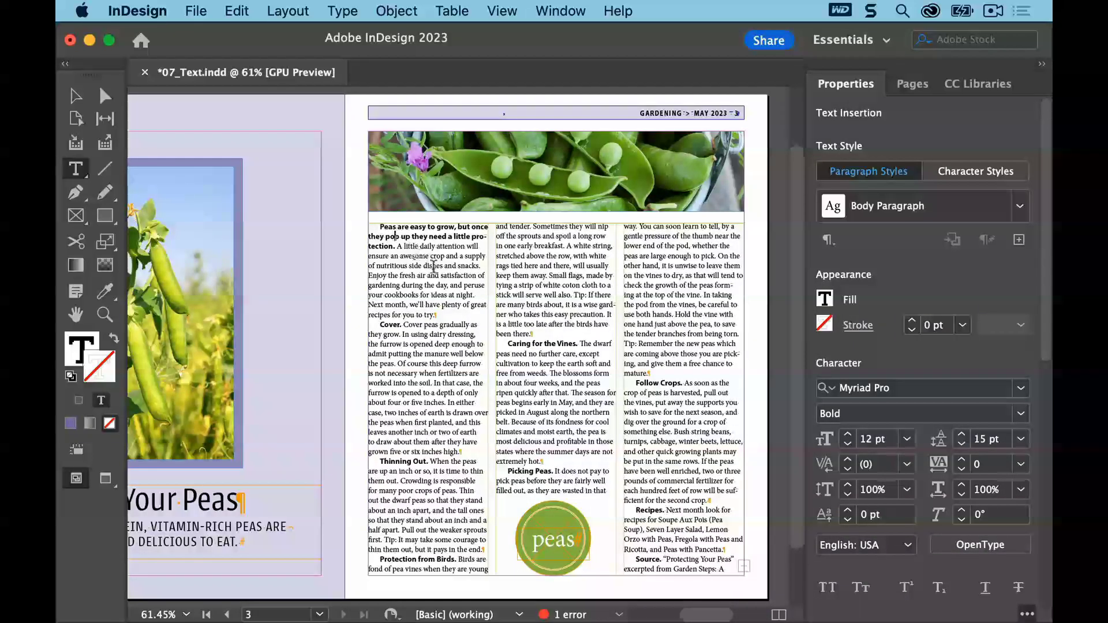
click(1019, 209)
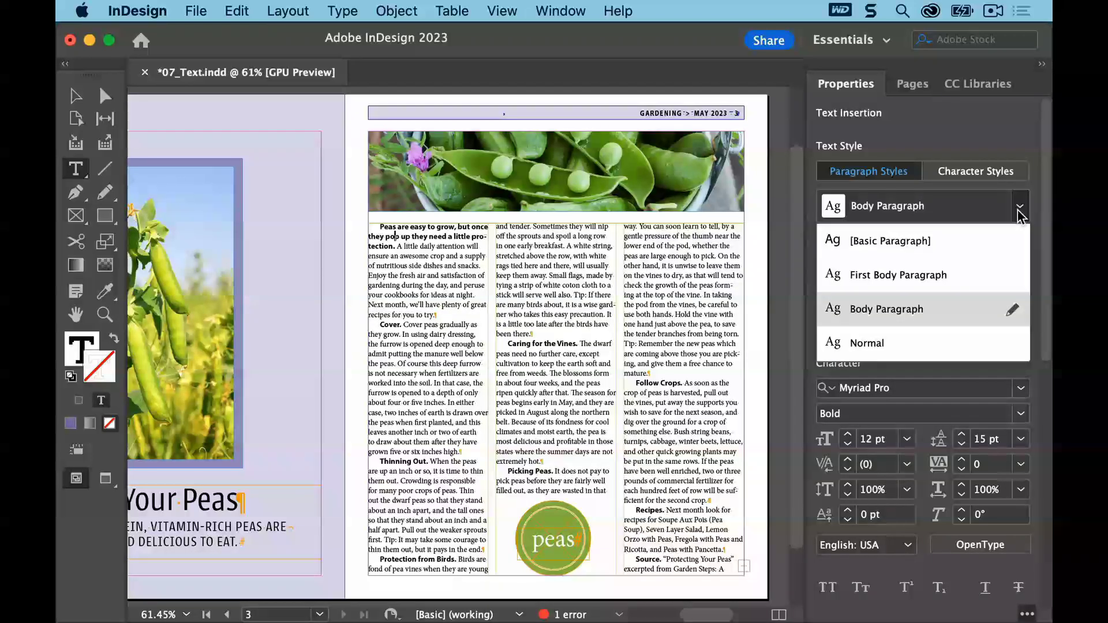
click(953, 276)
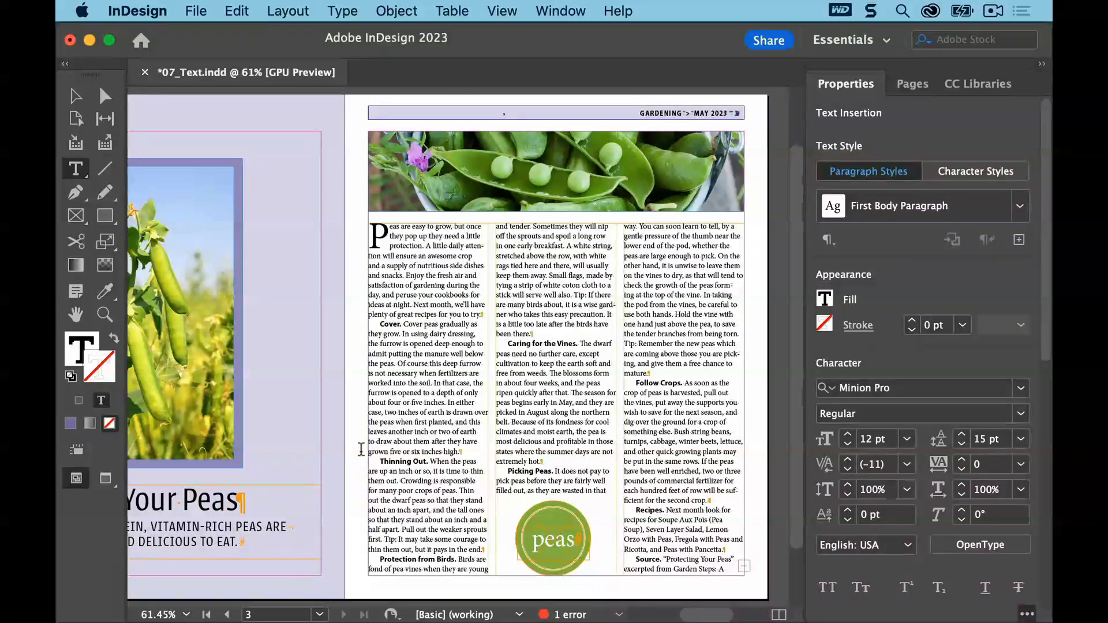
Deselect everything and save the document
click(236, 11)
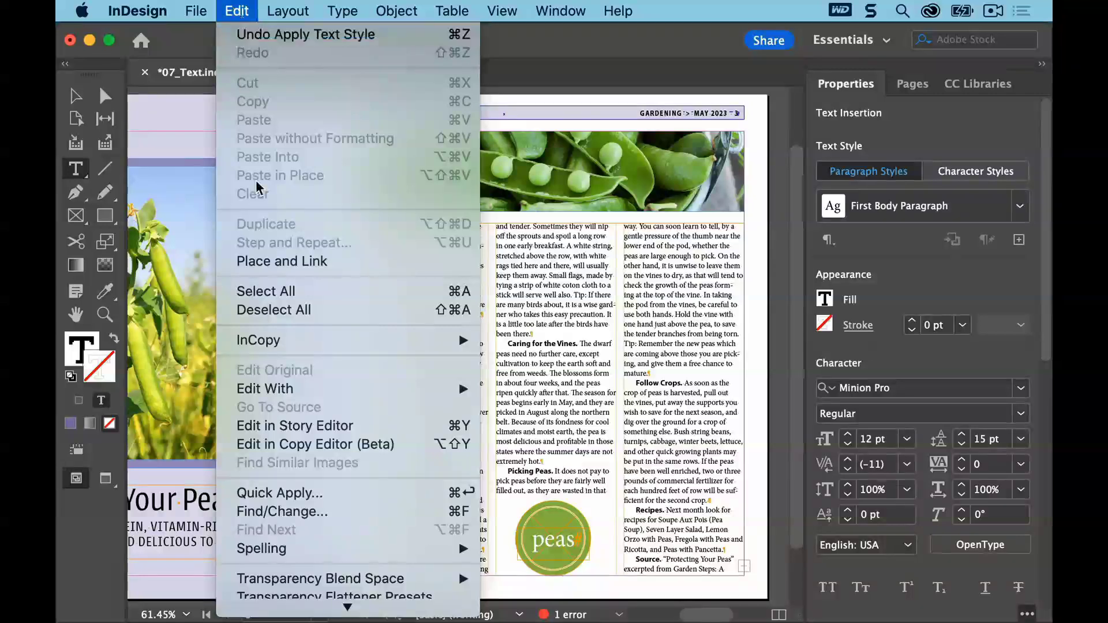
click(268, 311)
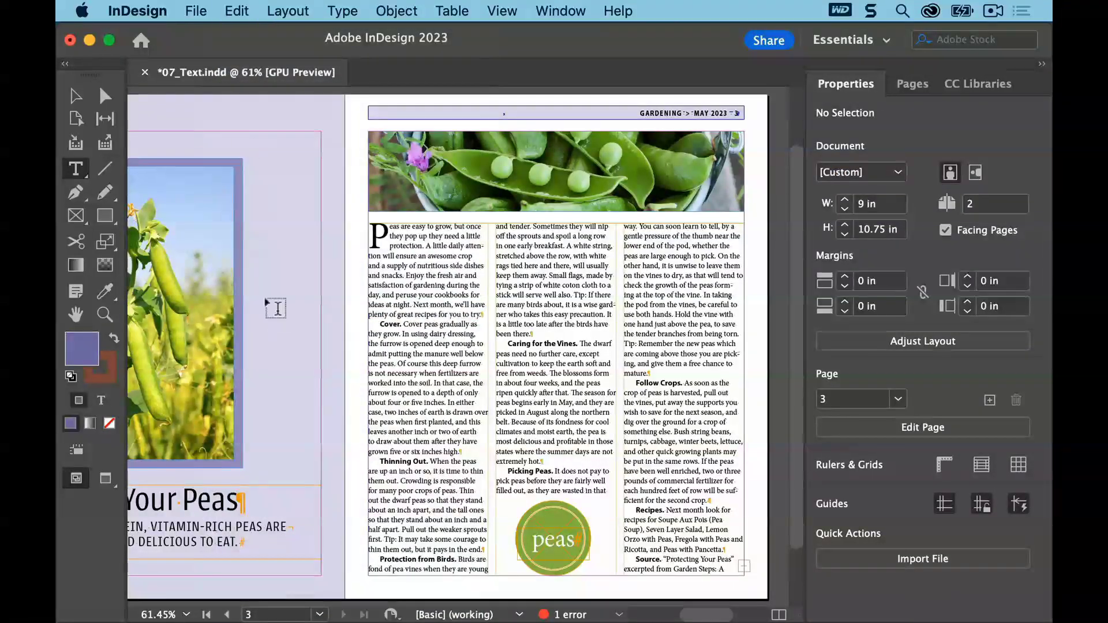
click(196, 13)
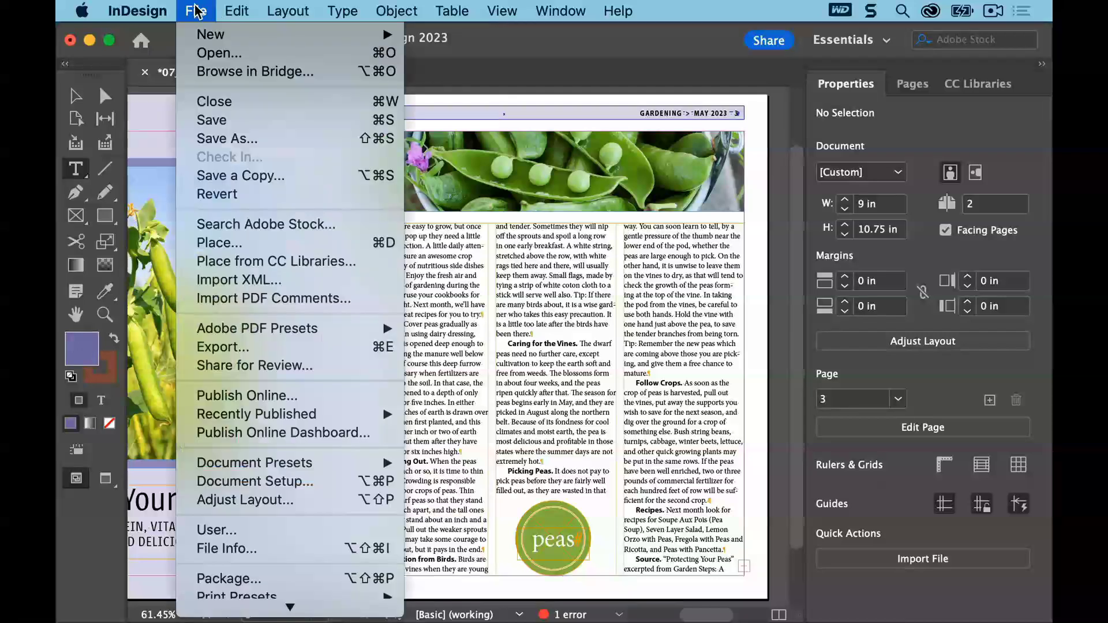
click(213, 119)
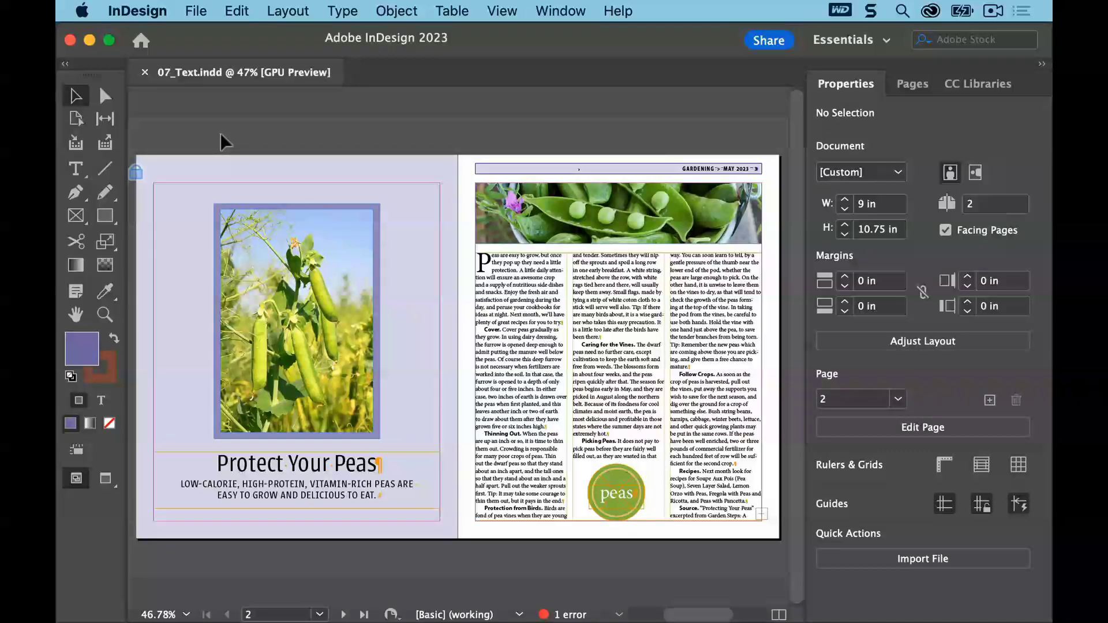
Place the text cursor in the story, open Find/Change, and examine its saved queries and search tabs
click(78, 170)
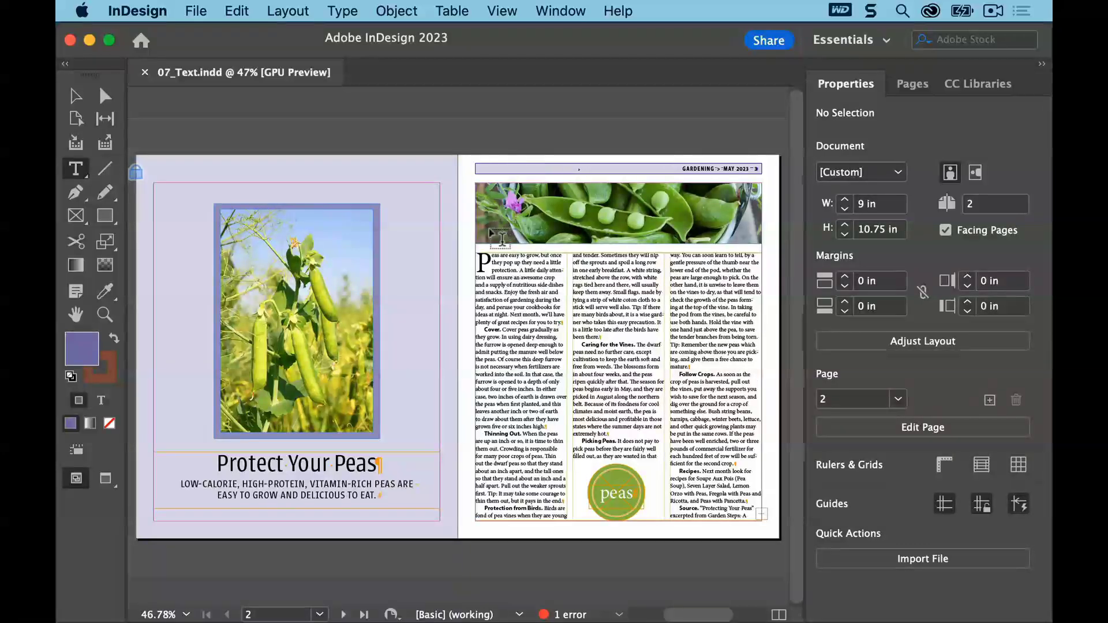
click(497, 257)
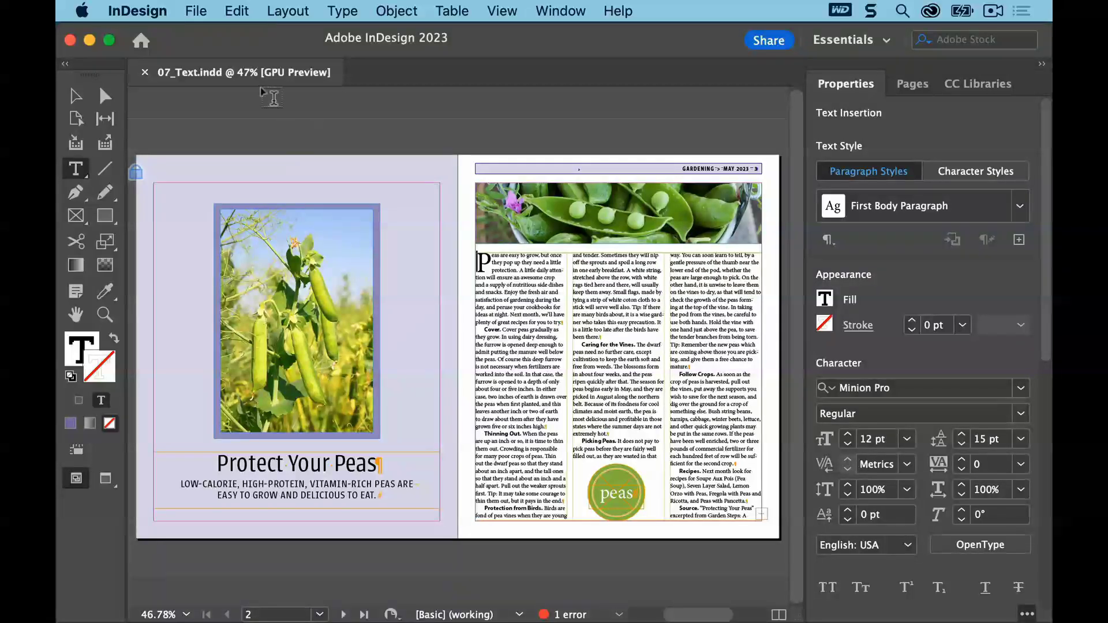
click(238, 11)
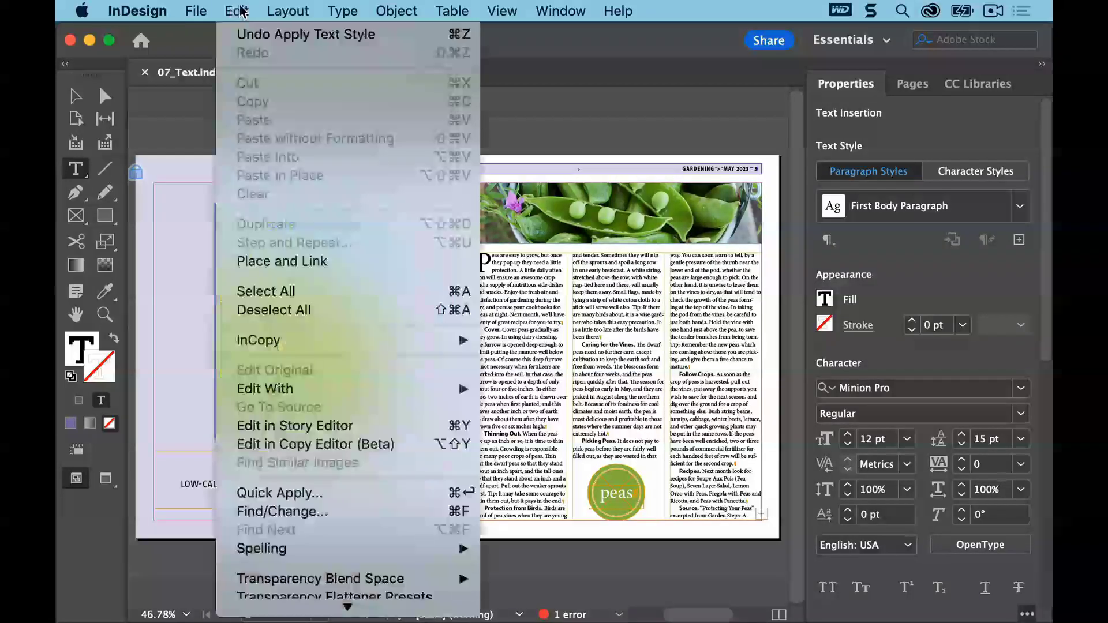
click(336, 512)
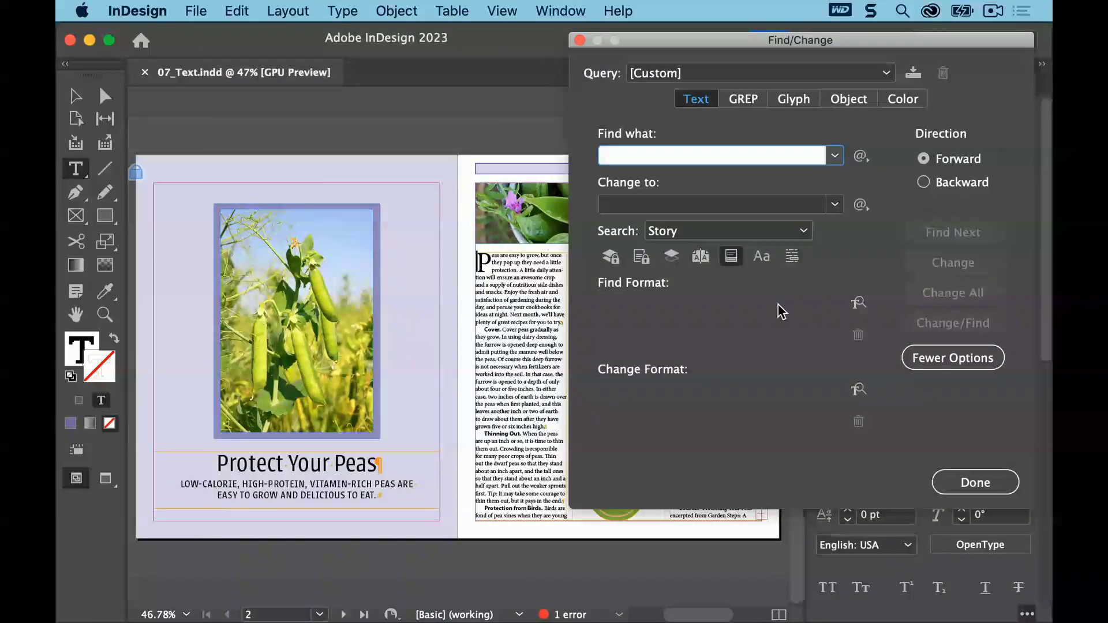
click(886, 72)
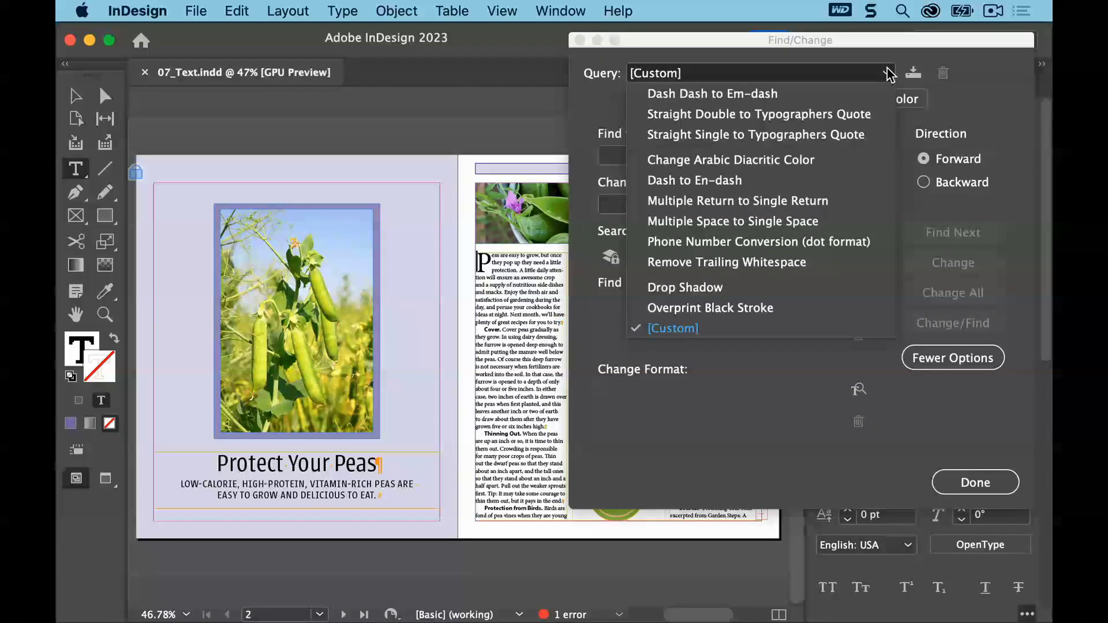
click(886, 74)
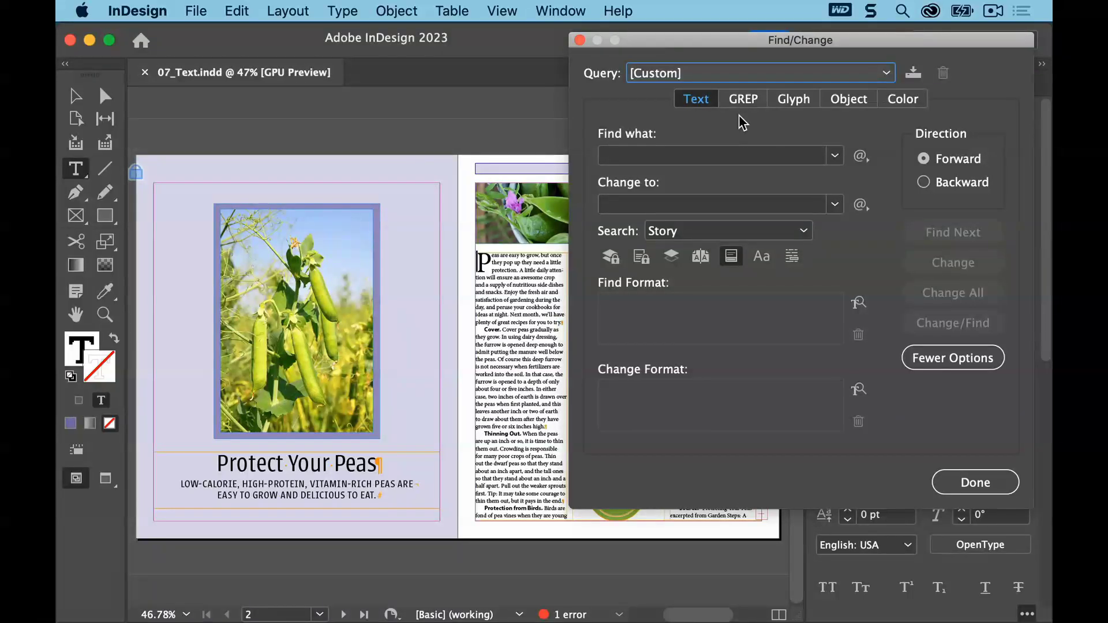
click(706, 104)
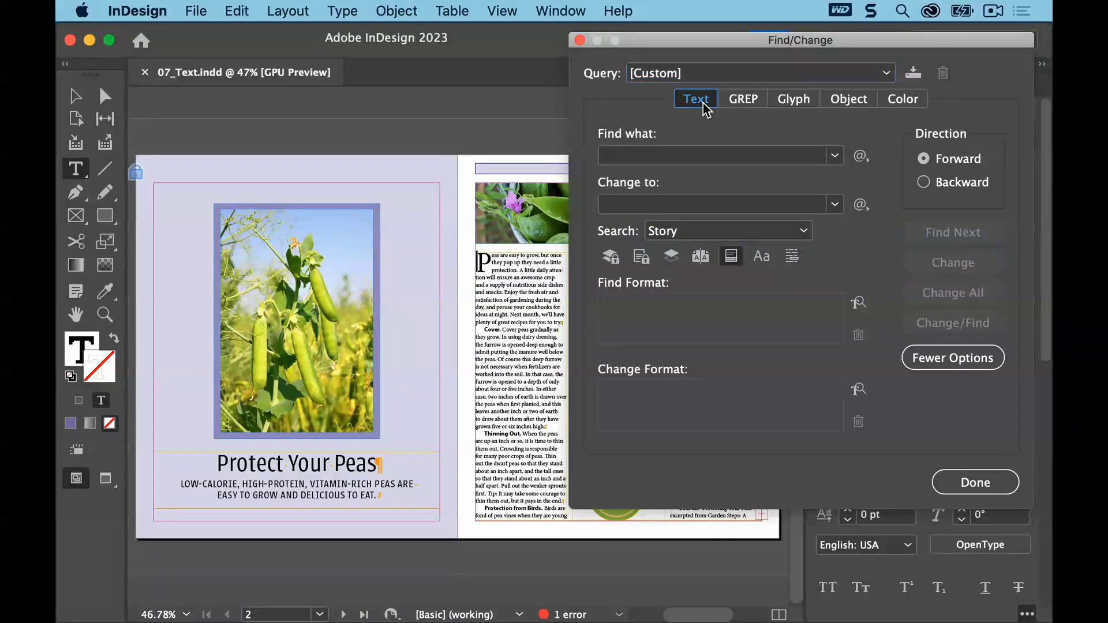
click(745, 99)
click(796, 99)
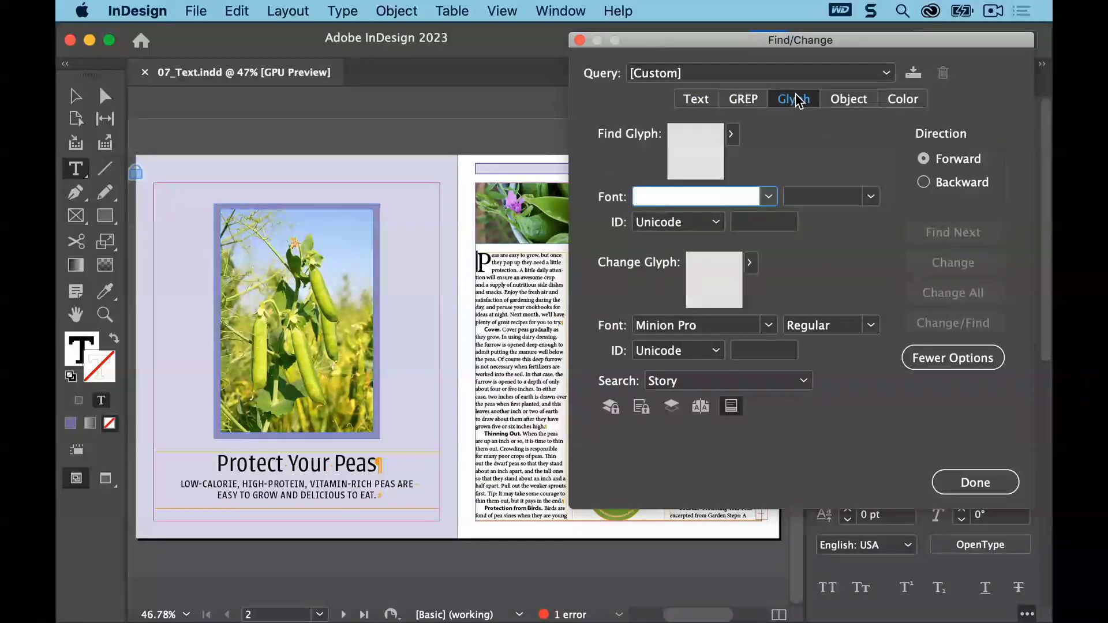
click(848, 99)
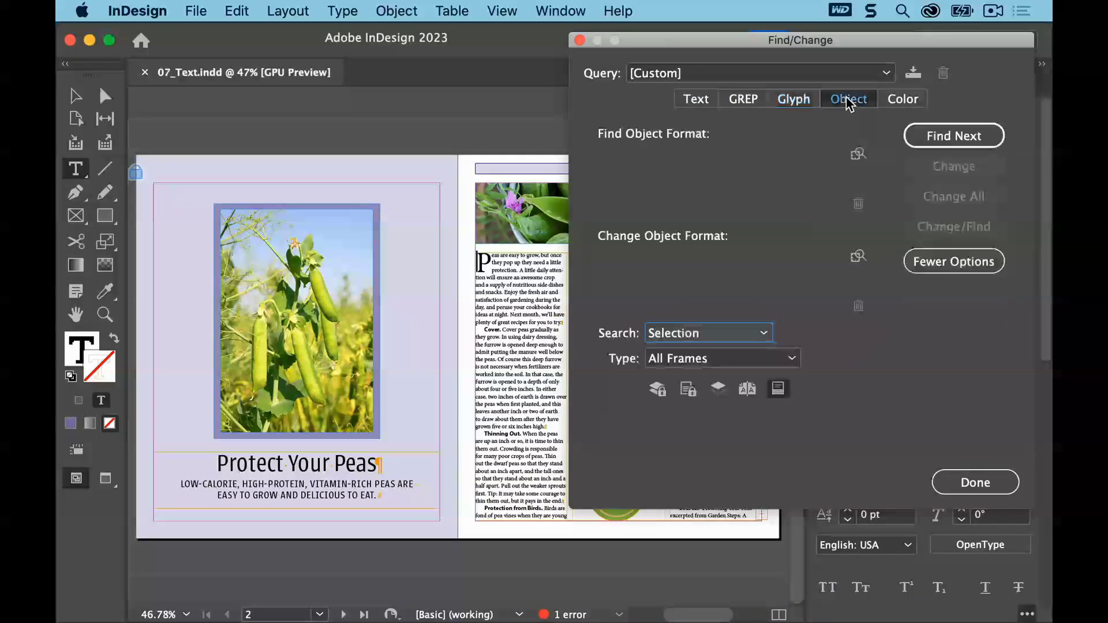
click(901, 104)
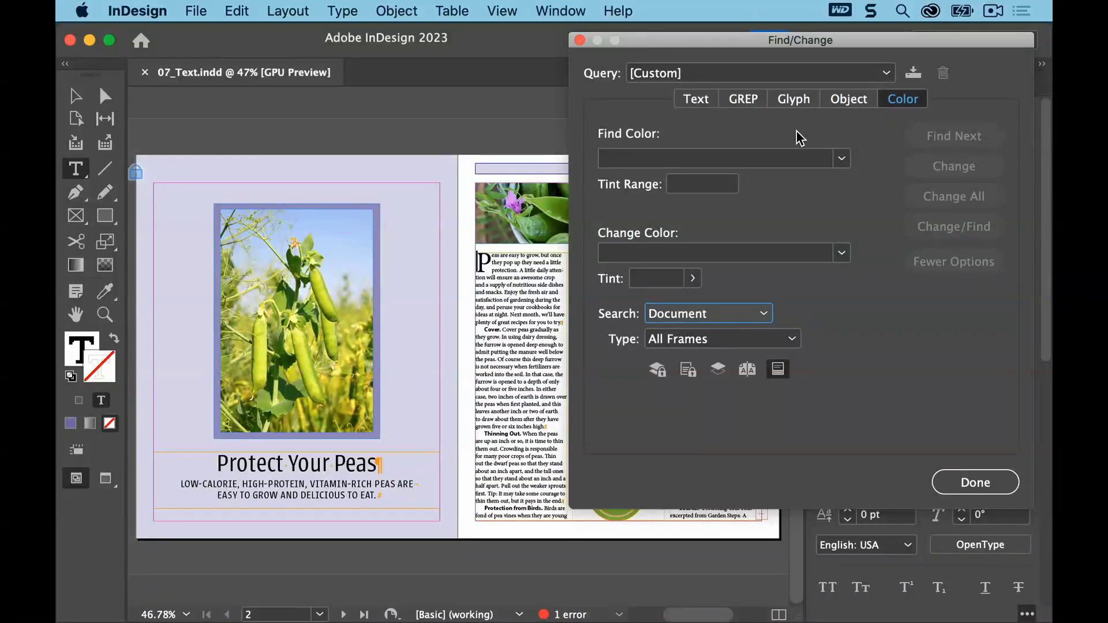
click(696, 100)
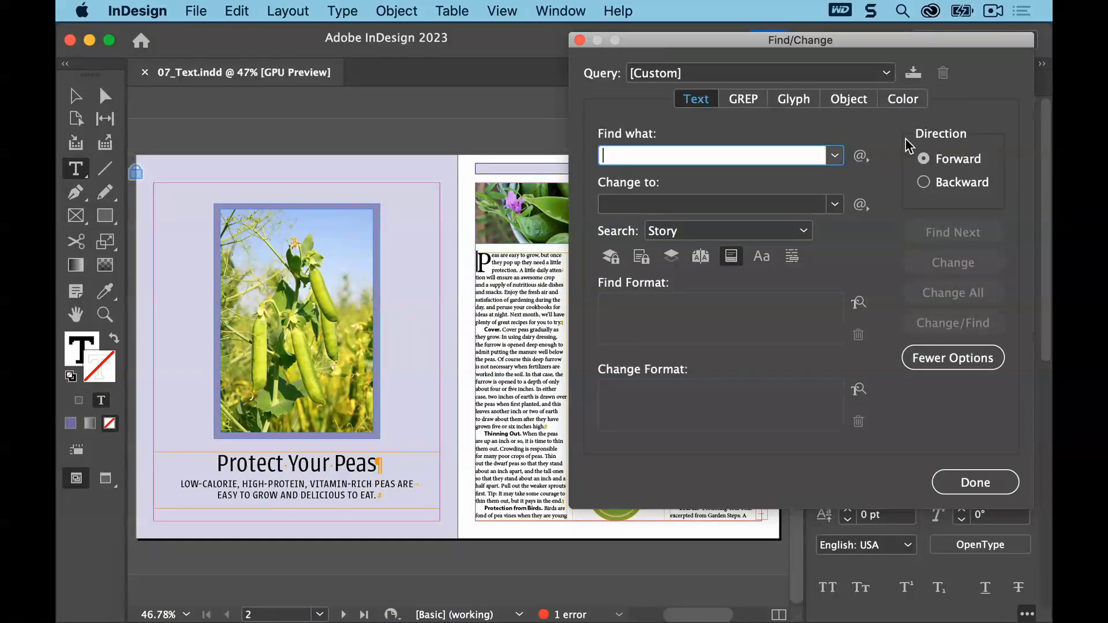
Set a forward text search for "bird" with "blackbird" as the replacement
click(924, 159)
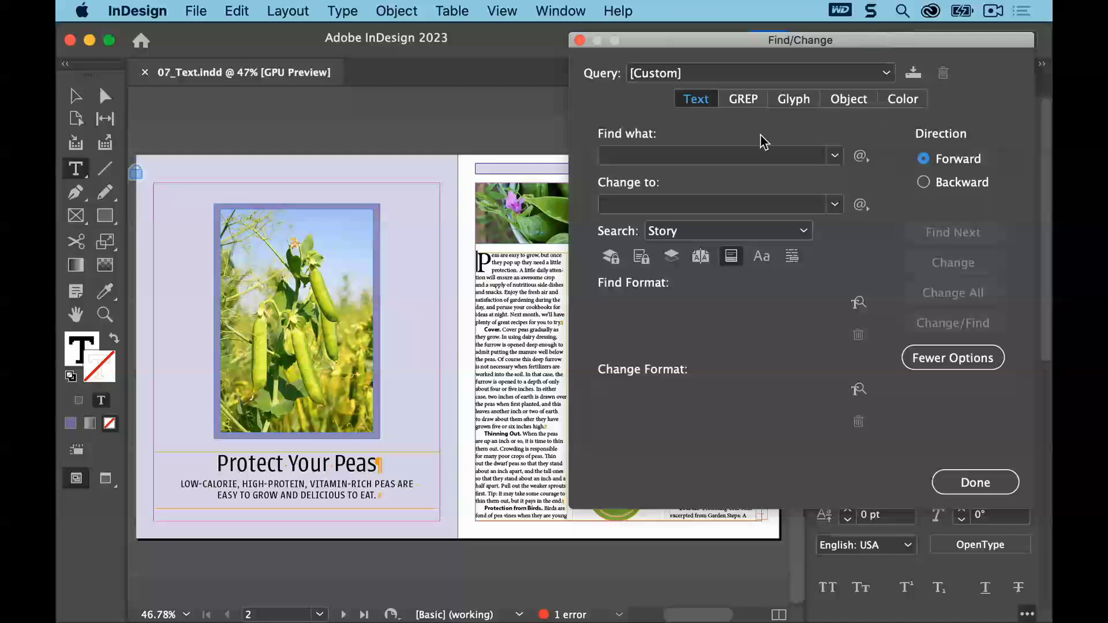
click(725, 157)
text(bird)
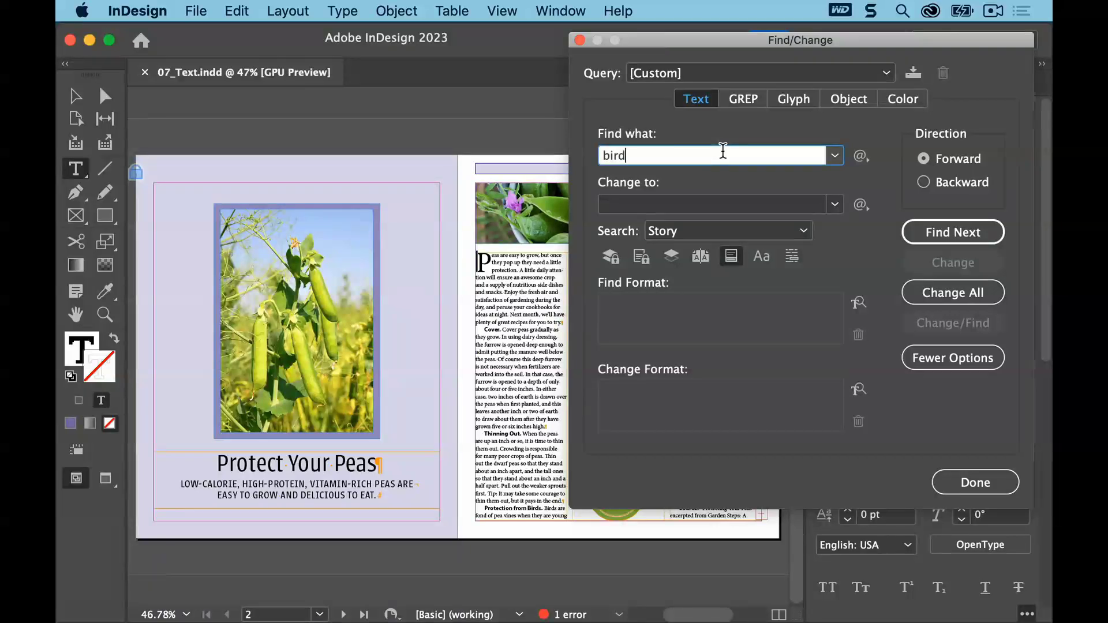
key(Tab)
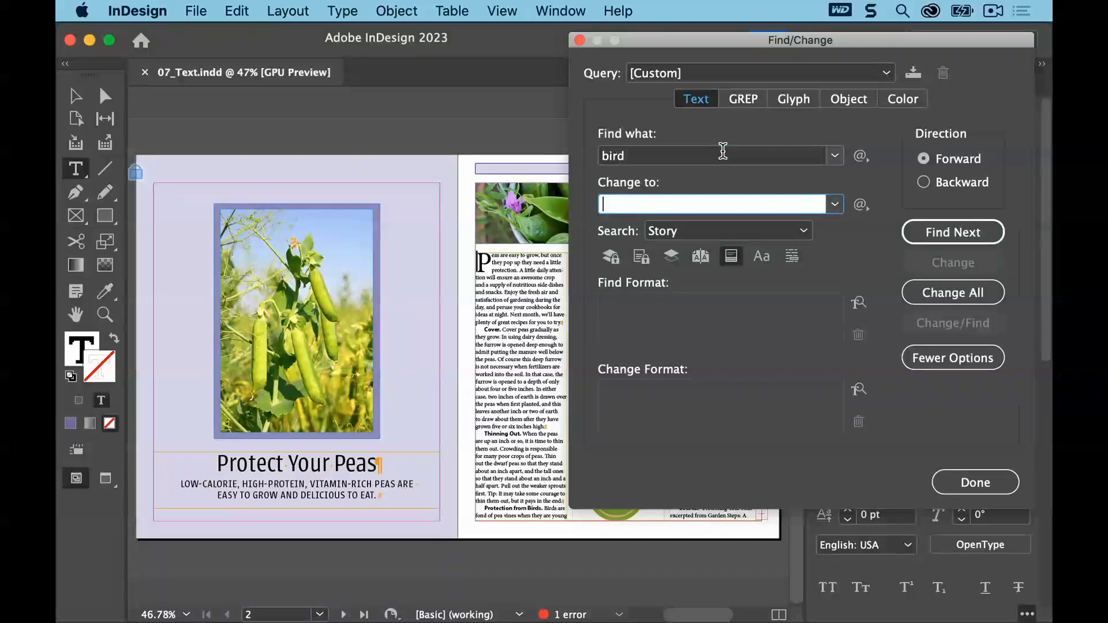
click(686, 205)
text(blackbird)
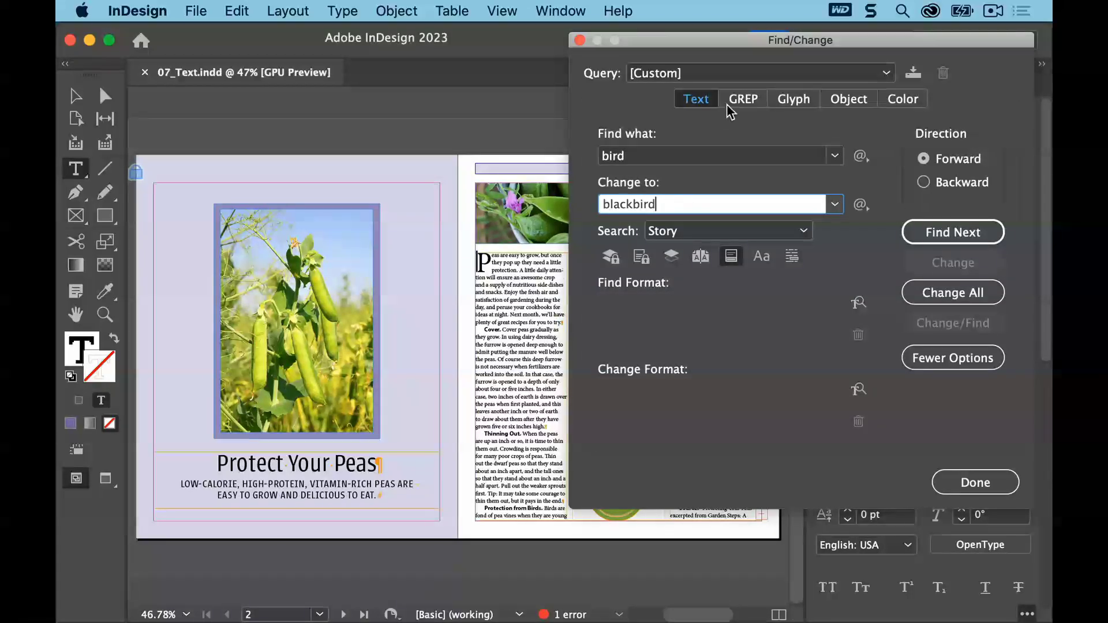
Keep the search scope on Story, find the first match, and change all occurrences of "bird" to "blackbird"
drag(755, 44, 246, 24)
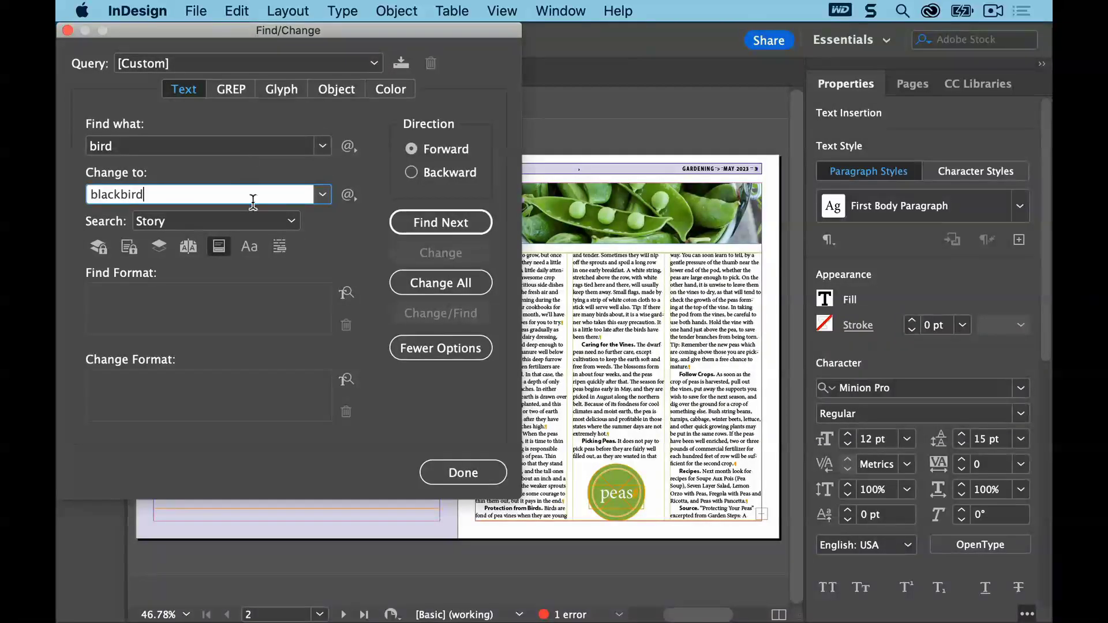
click(291, 221)
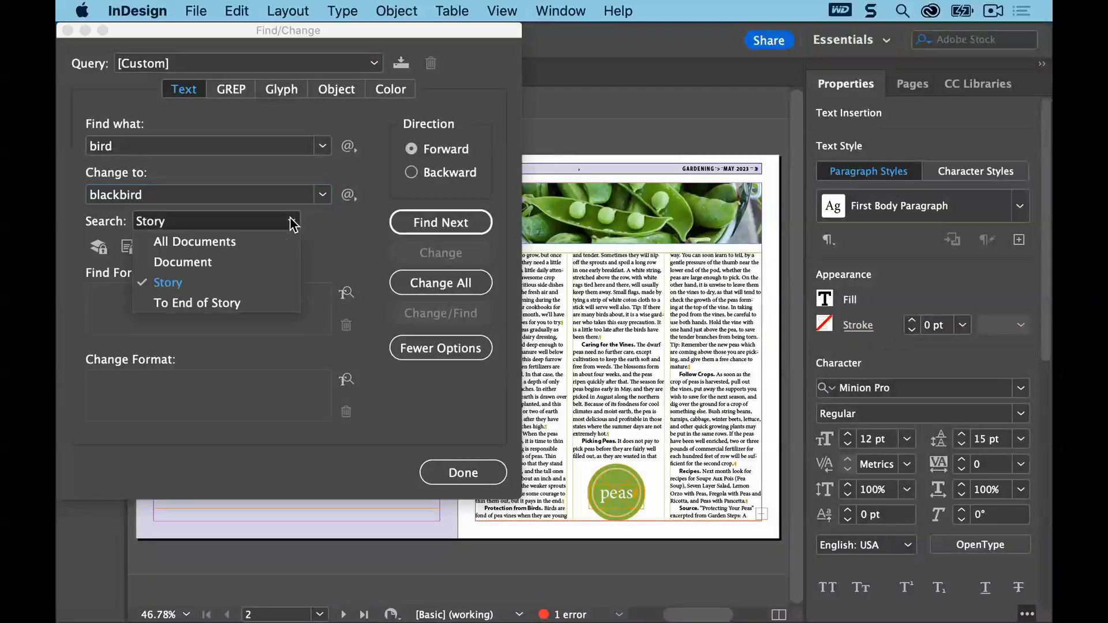
click(284, 282)
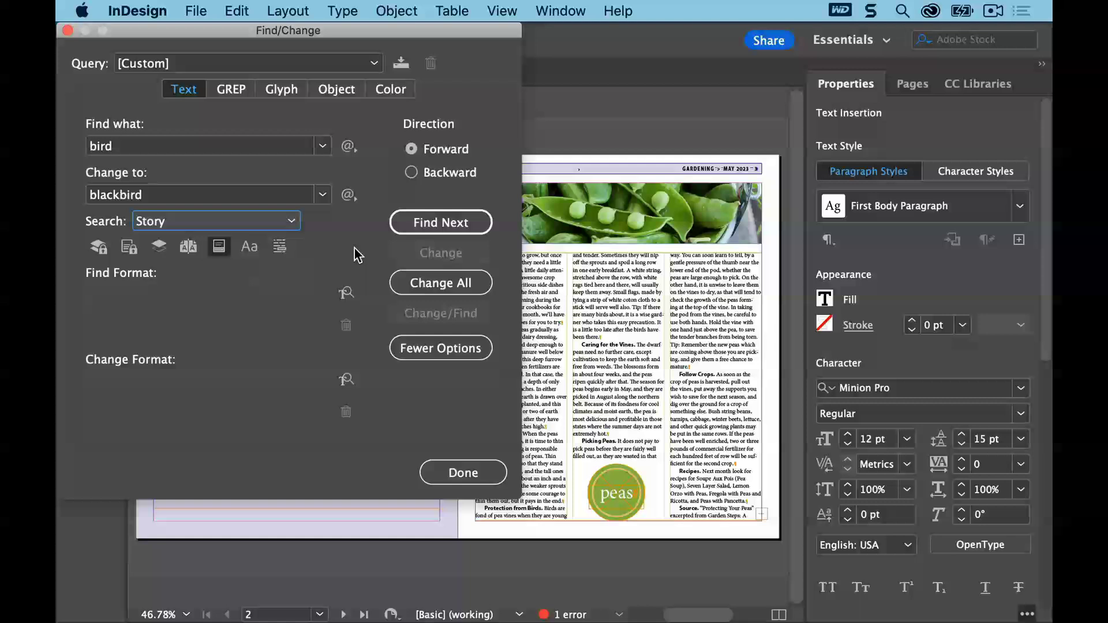
click(416, 225)
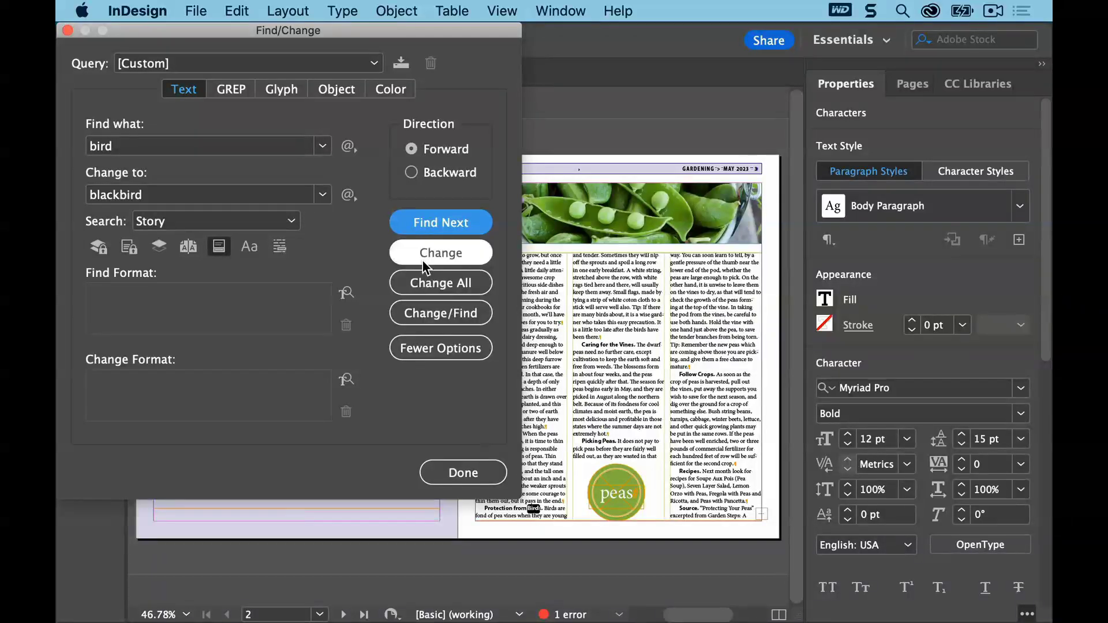
click(419, 283)
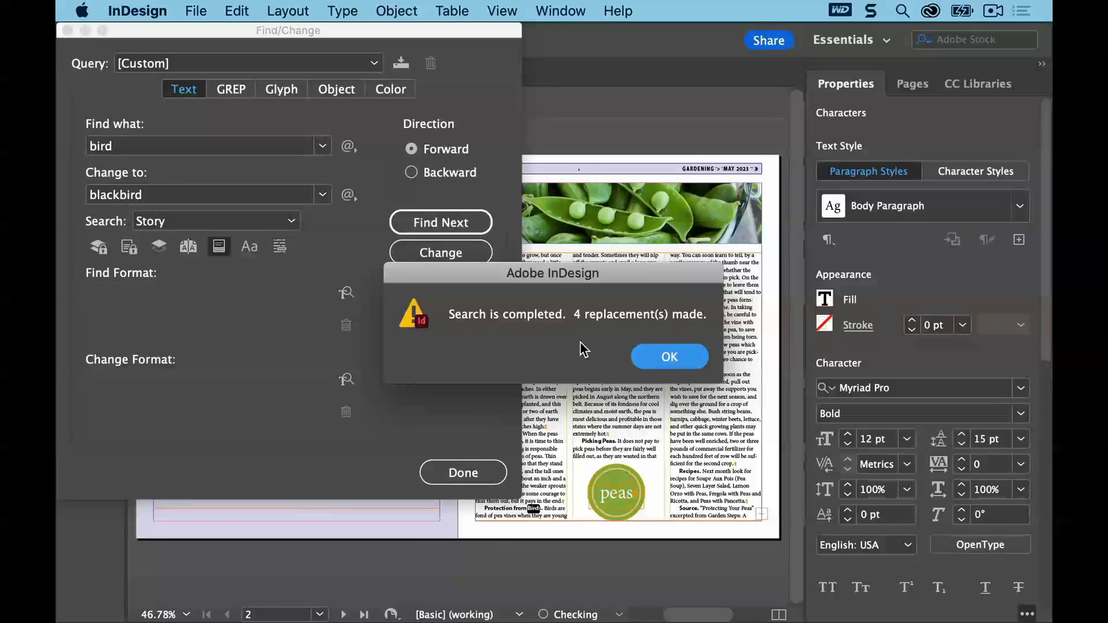
click(660, 359)
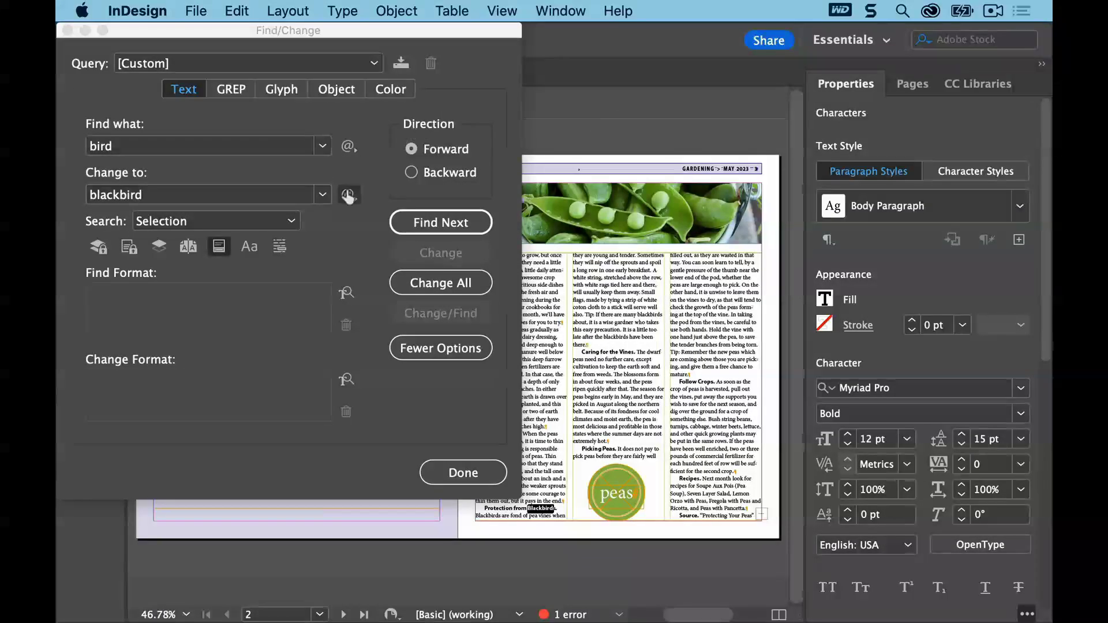
Place the text cursor in the story and set Find/Change to find "Tip:" and replace it with "TIP:"
drag(457, 36, 373, 43)
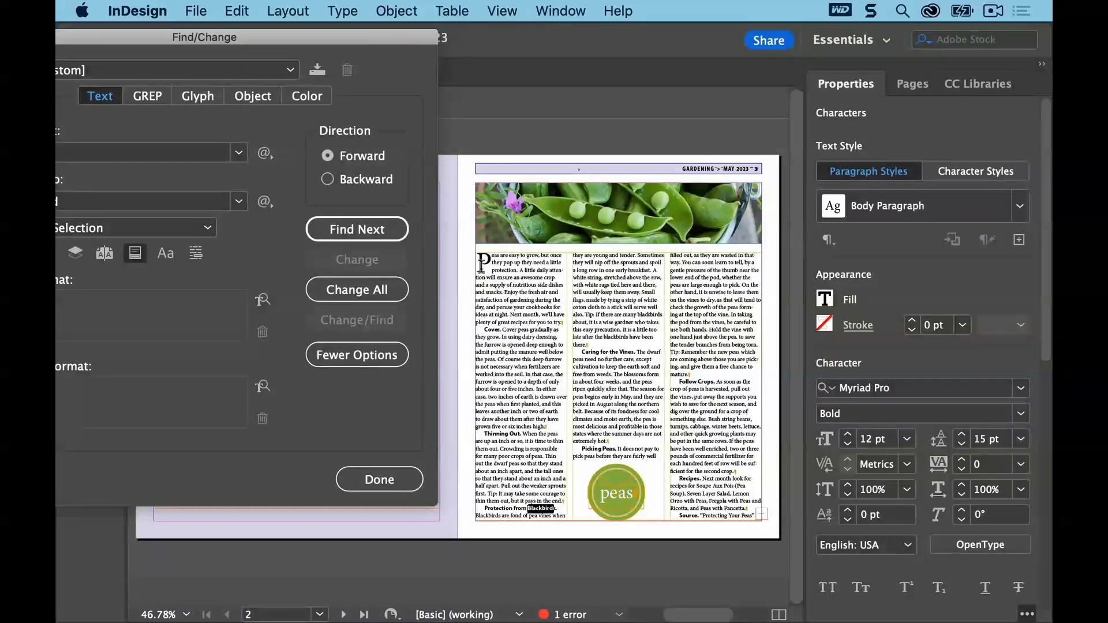
click(503, 258)
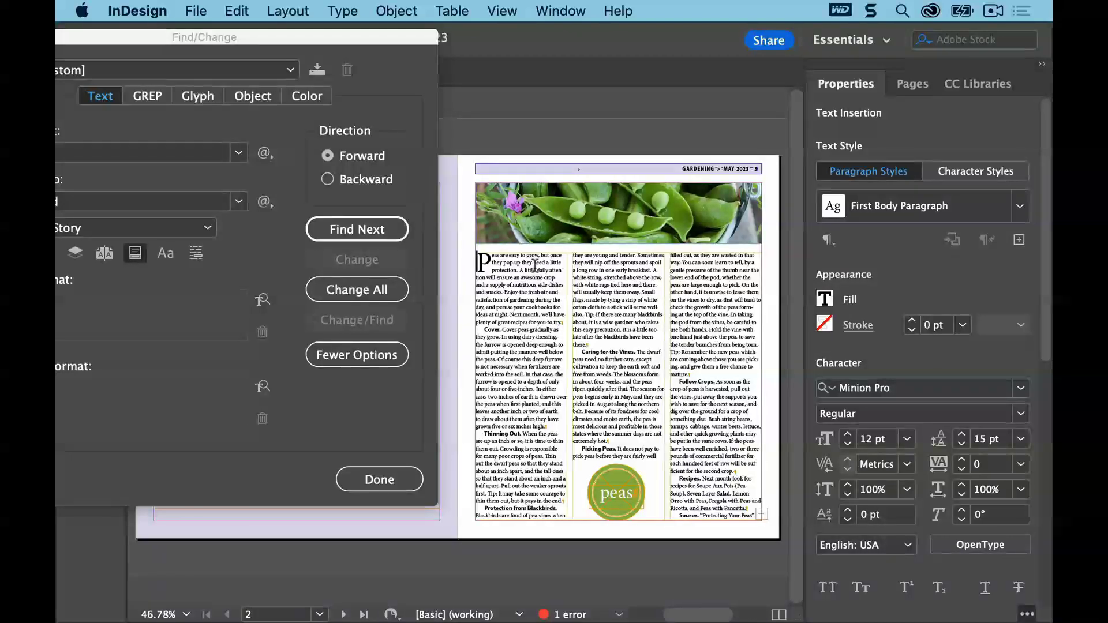
drag(317, 41, 406, 39)
double_click(136, 152)
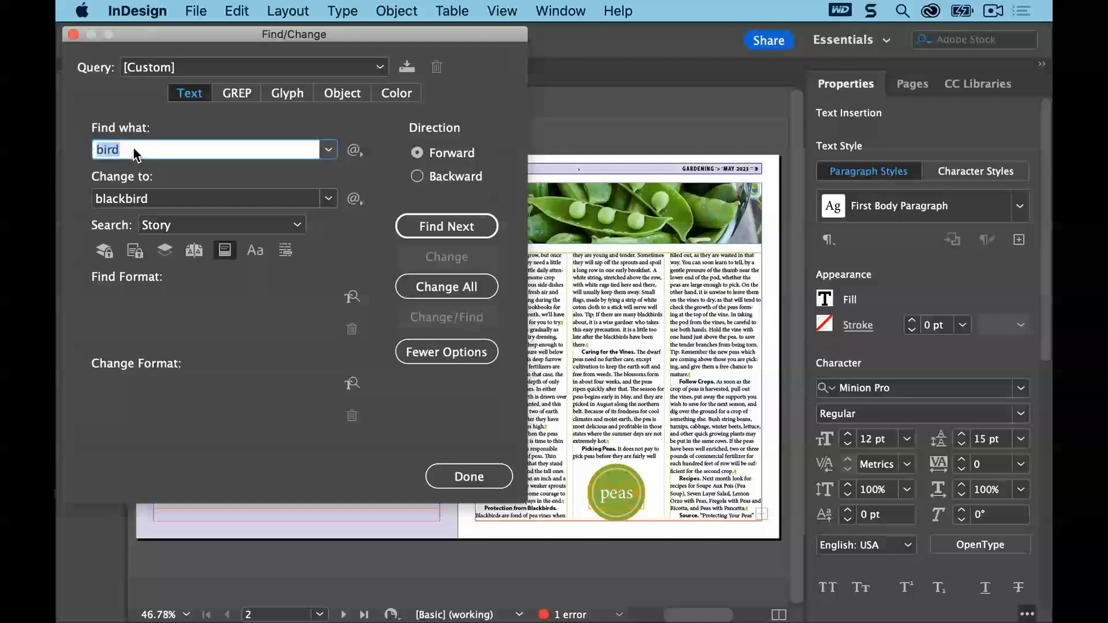
text(Tip)
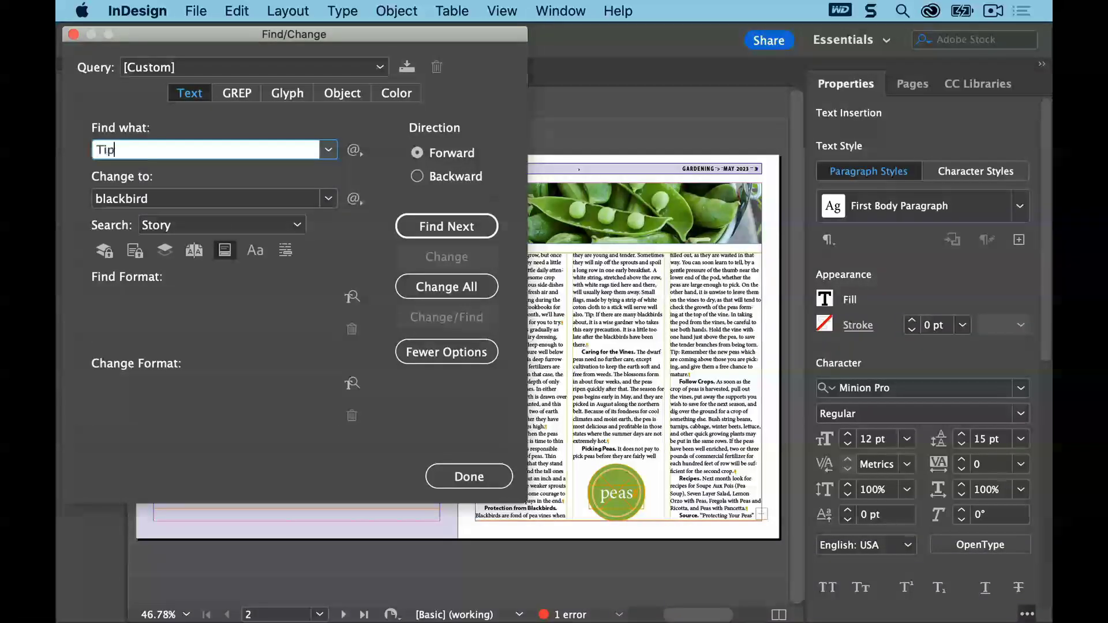
text(:)
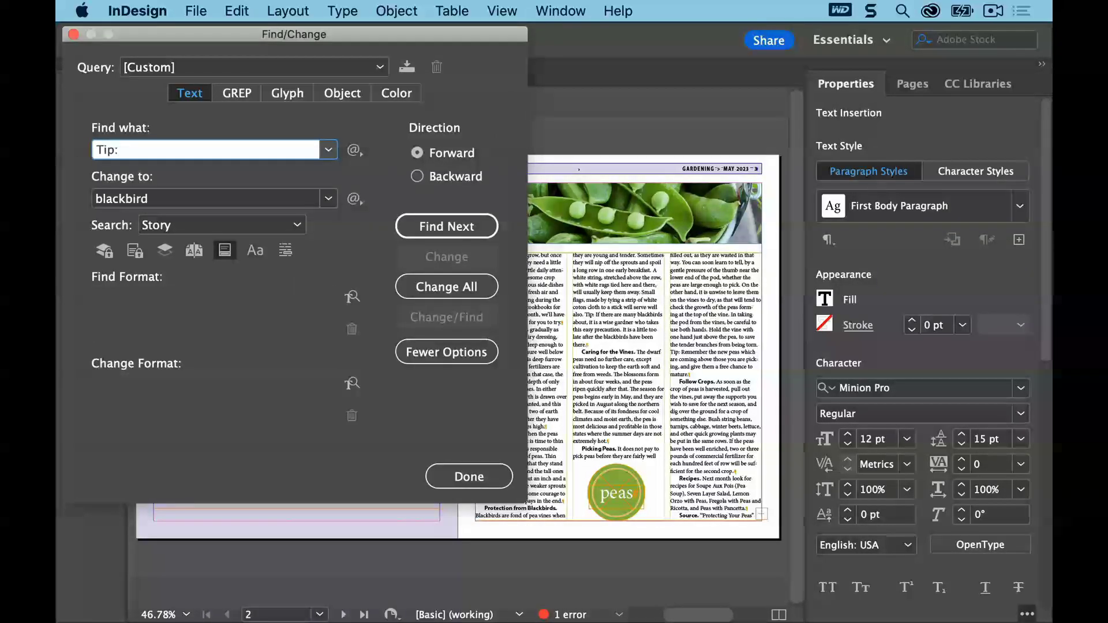
key(Tab)
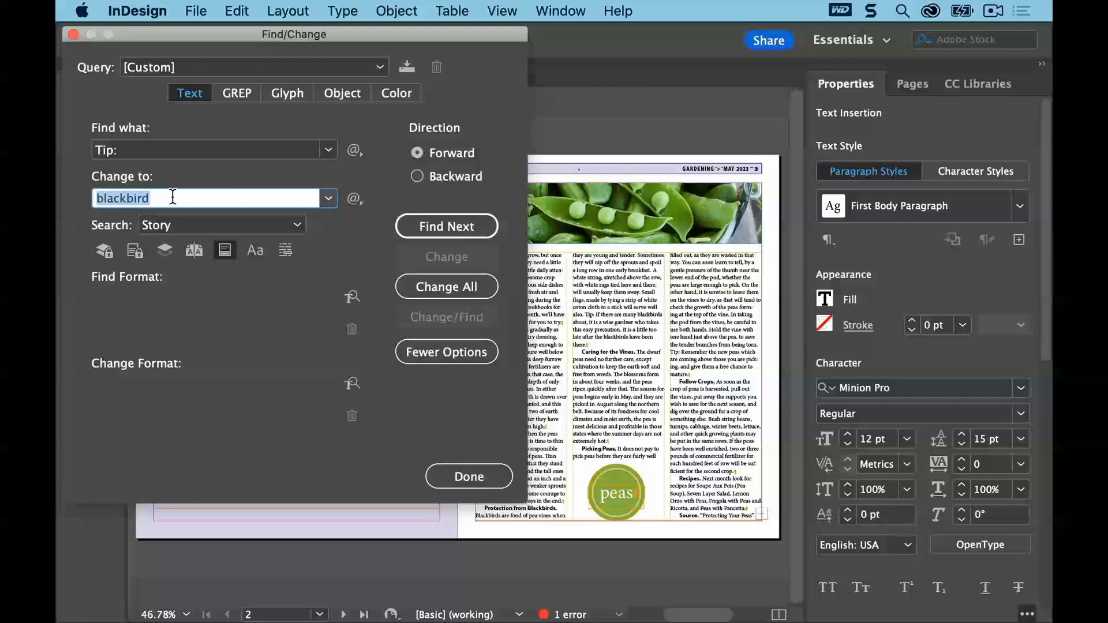
key(BackSpace)
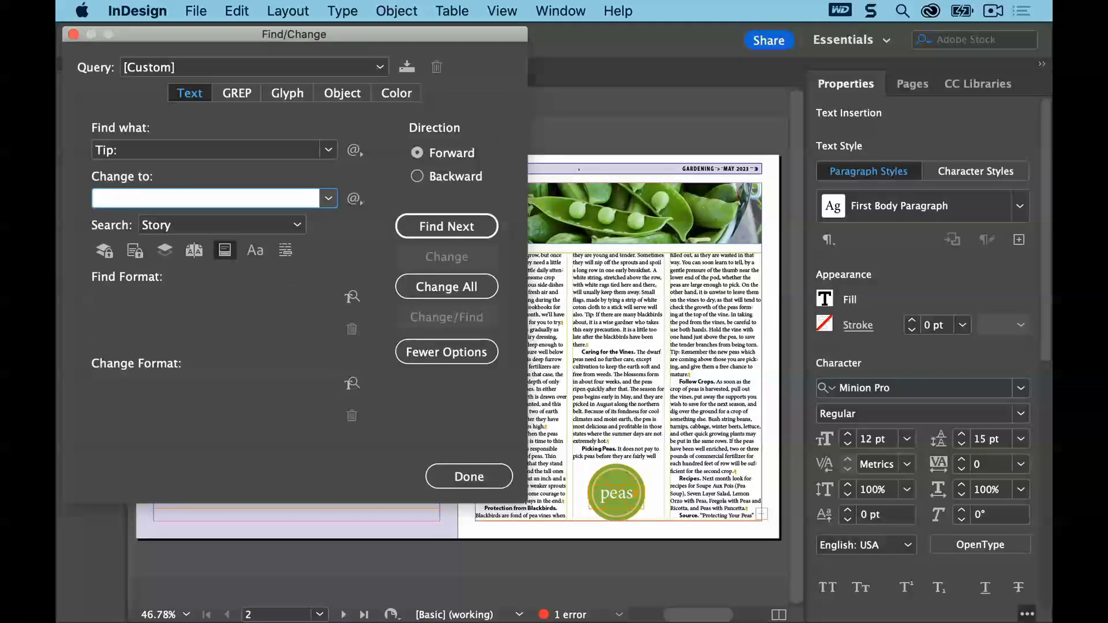
text(TIP:)
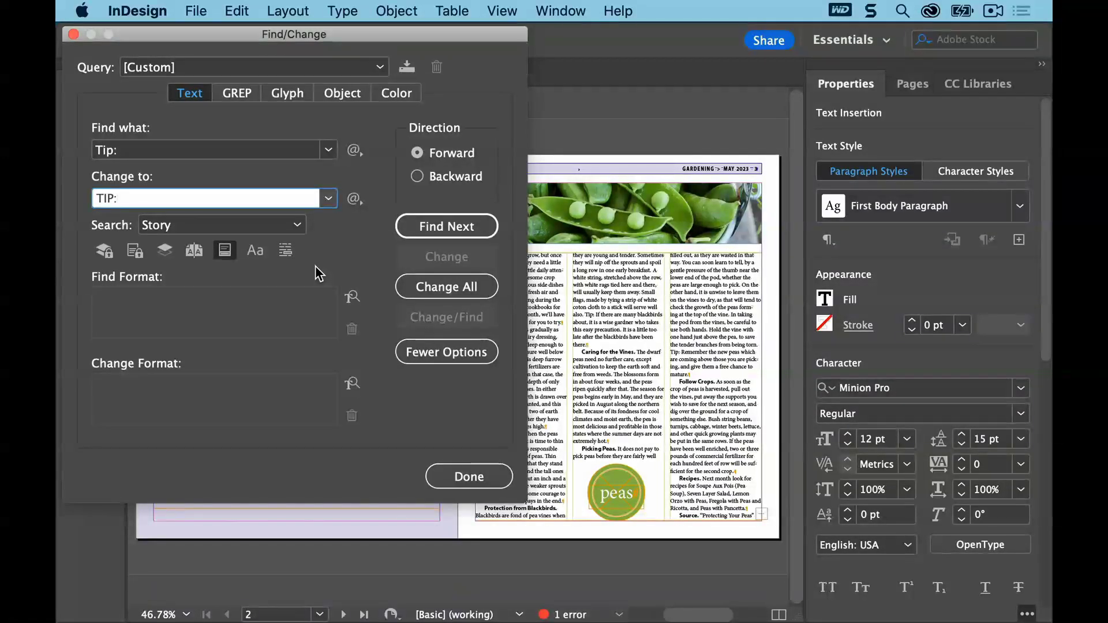
Turn on case-sensitive matching and set the change format to Bold with Purple-Cool character color
click(259, 255)
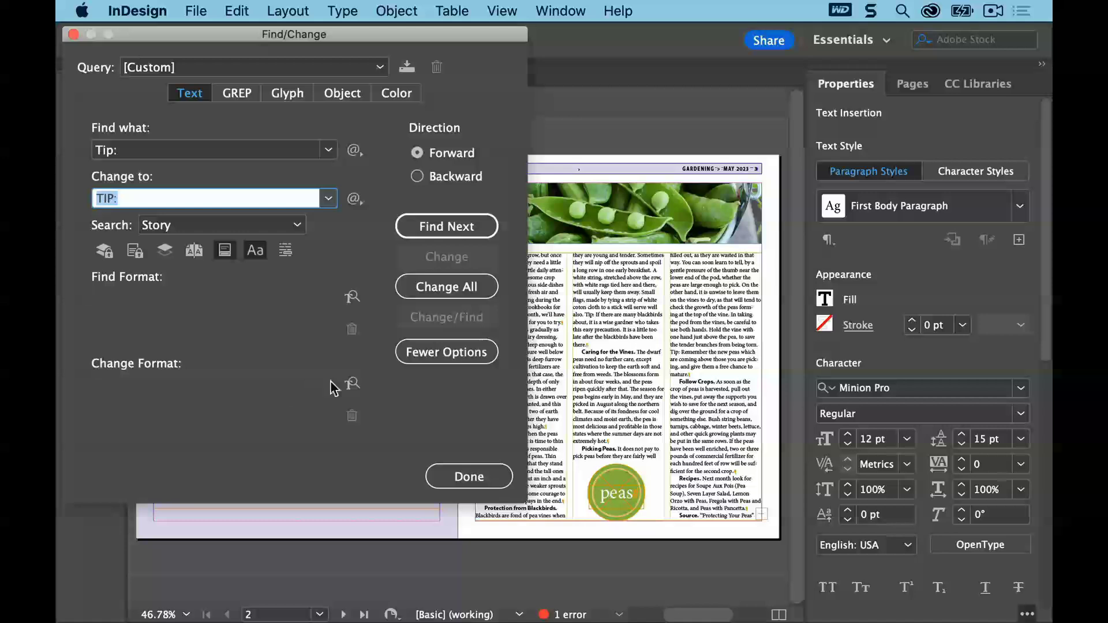
click(352, 385)
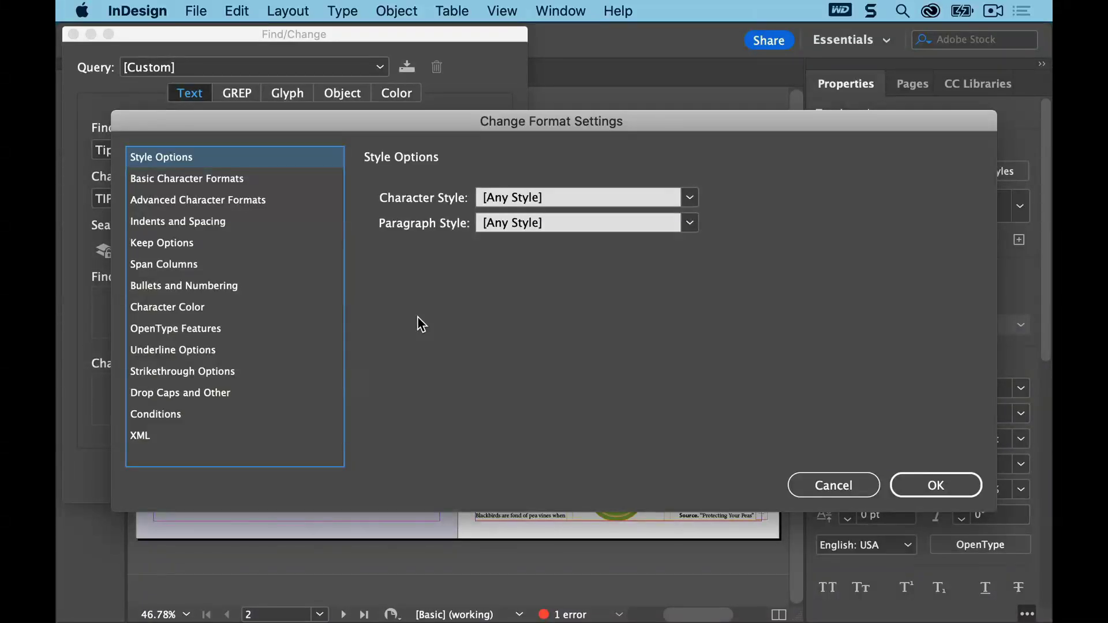
click(229, 184)
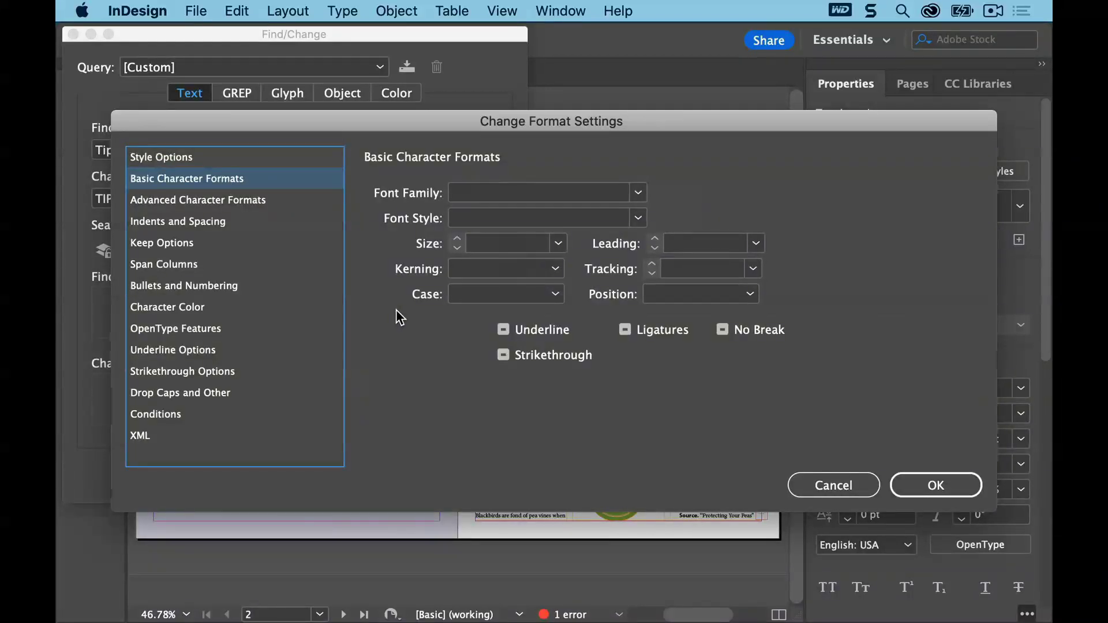
click(476, 222)
text(Bold)
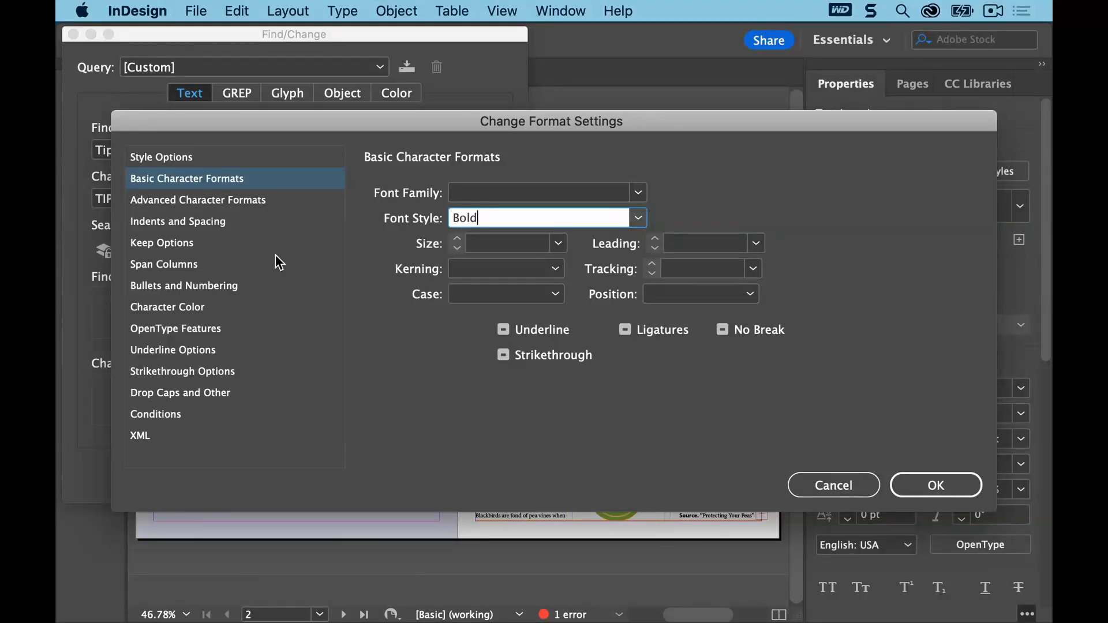
click(189, 311)
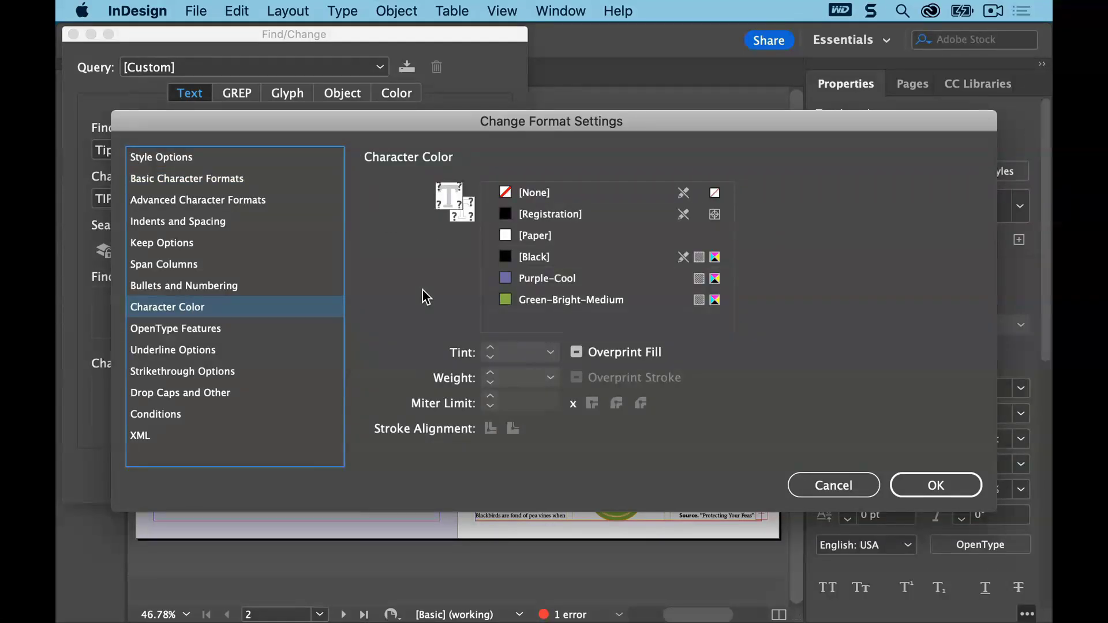
click(563, 279)
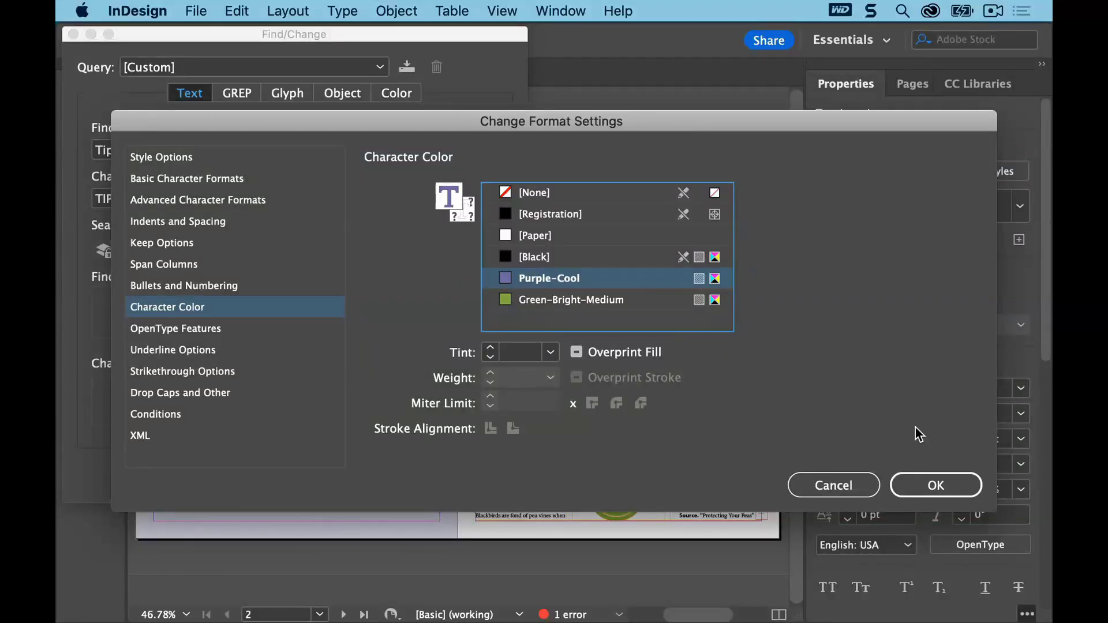
click(916, 479)
click(913, 480)
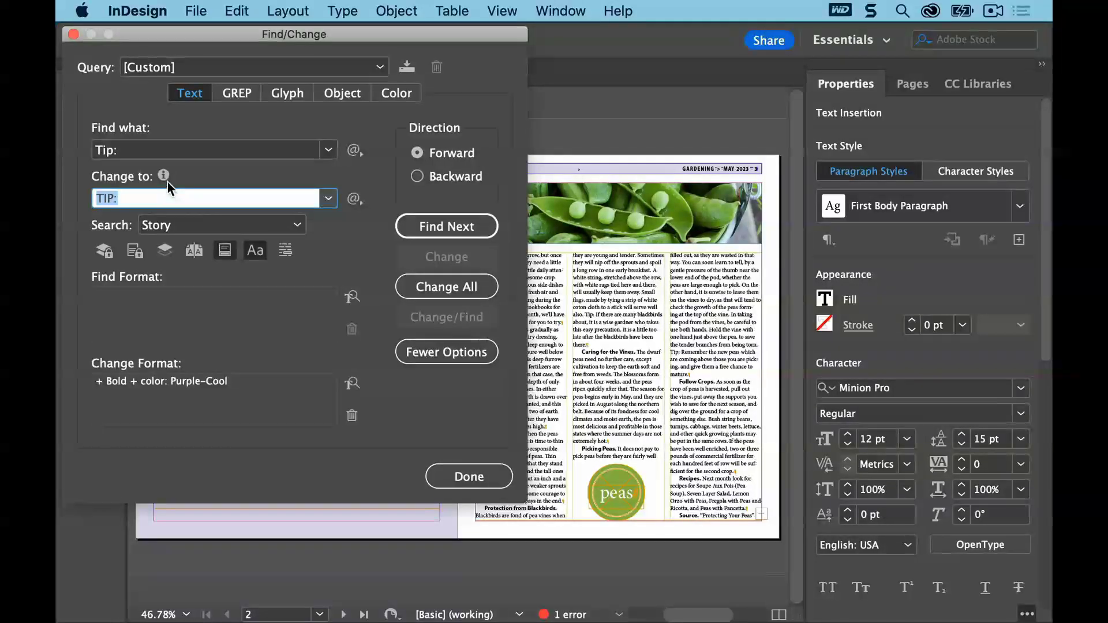
Find and change the first "Tip:", then change all remaining occurrences in the story and close Find/Change
mouse_move(168, 182)
click(401, 229)
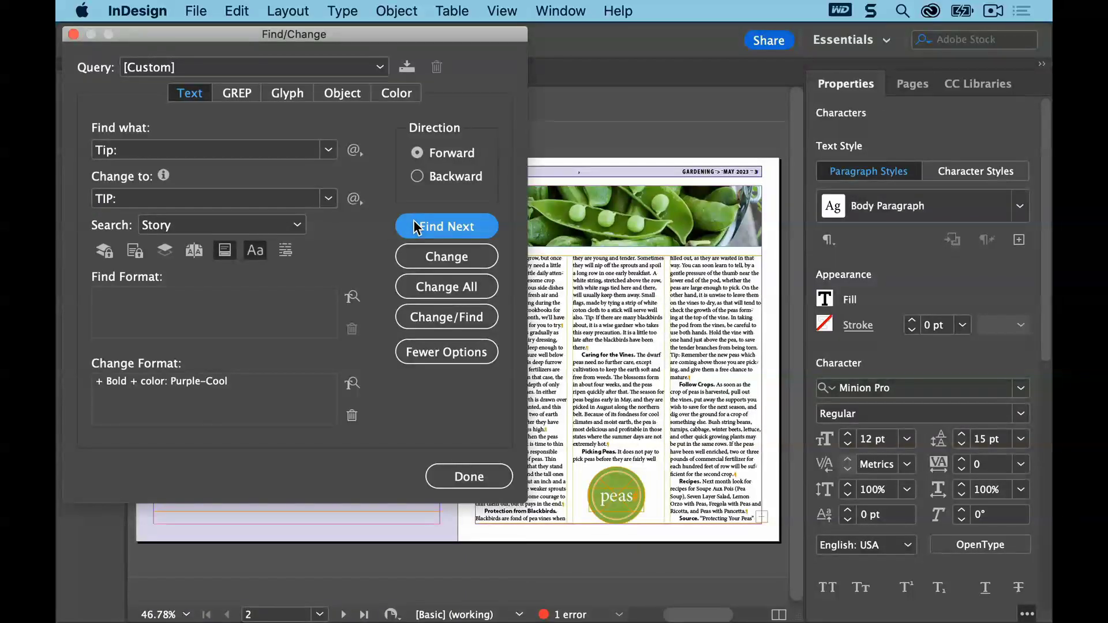
click(419, 255)
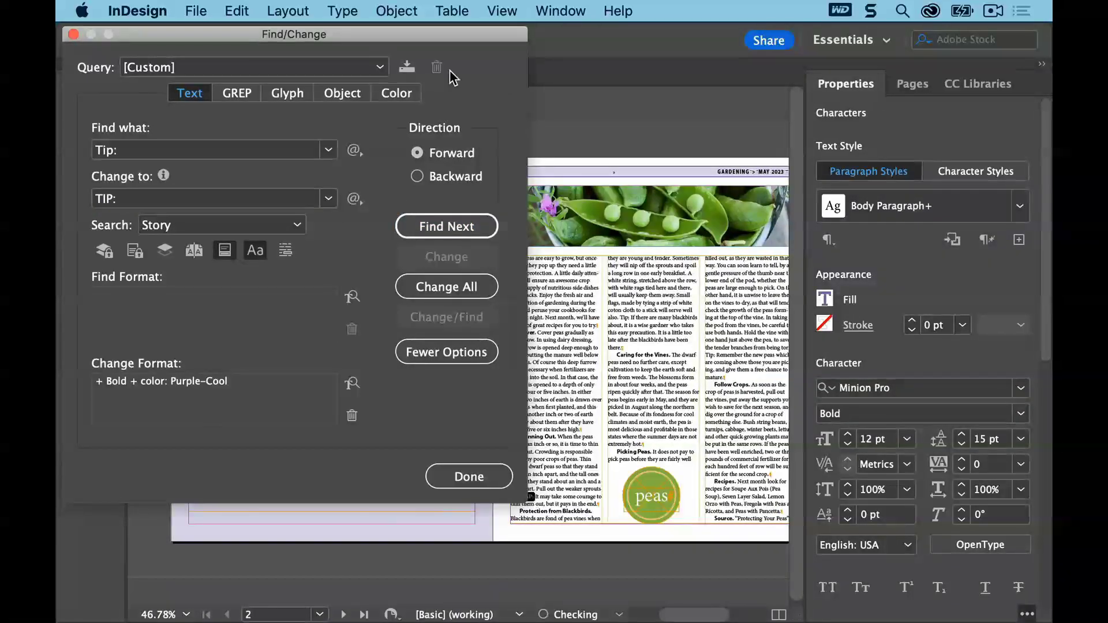
drag(444, 35, 369, 39)
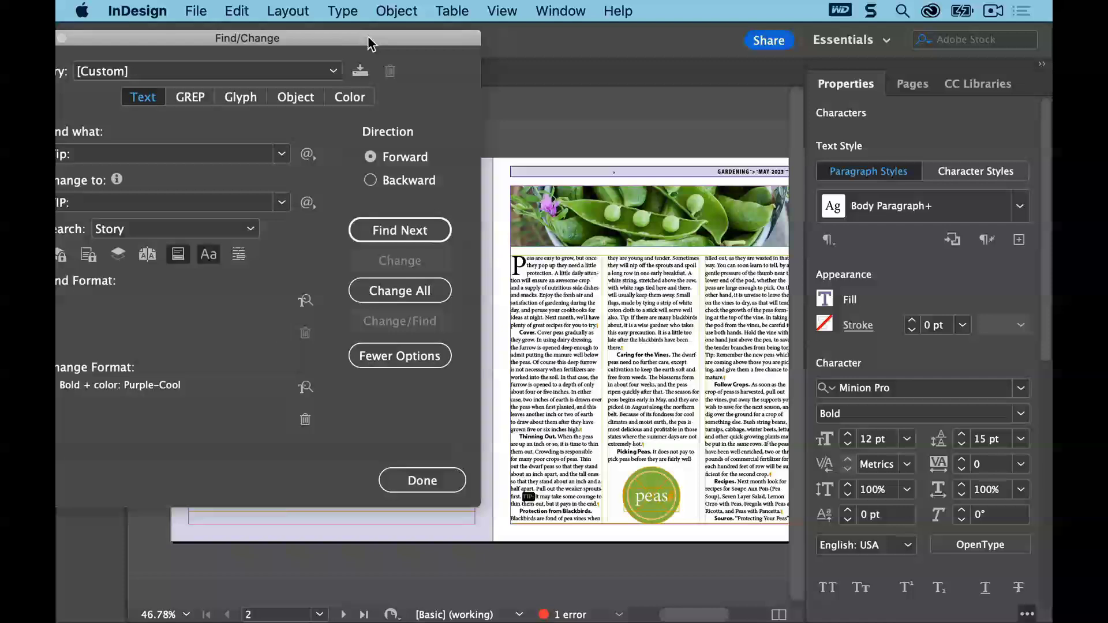
drag(370, 44, 419, 43)
click(475, 293)
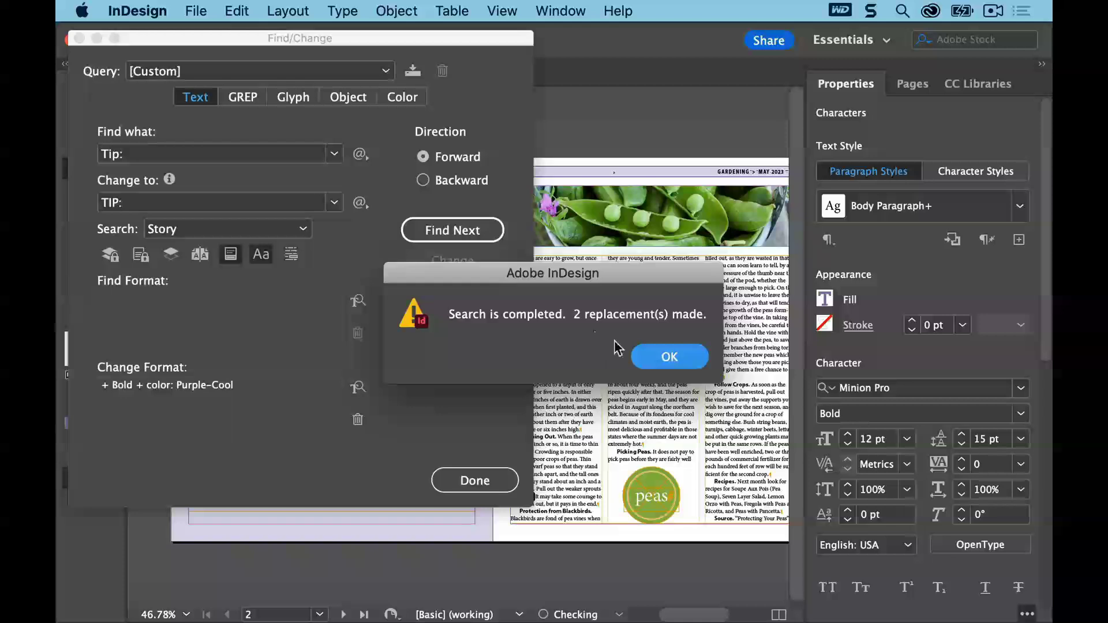
click(671, 359)
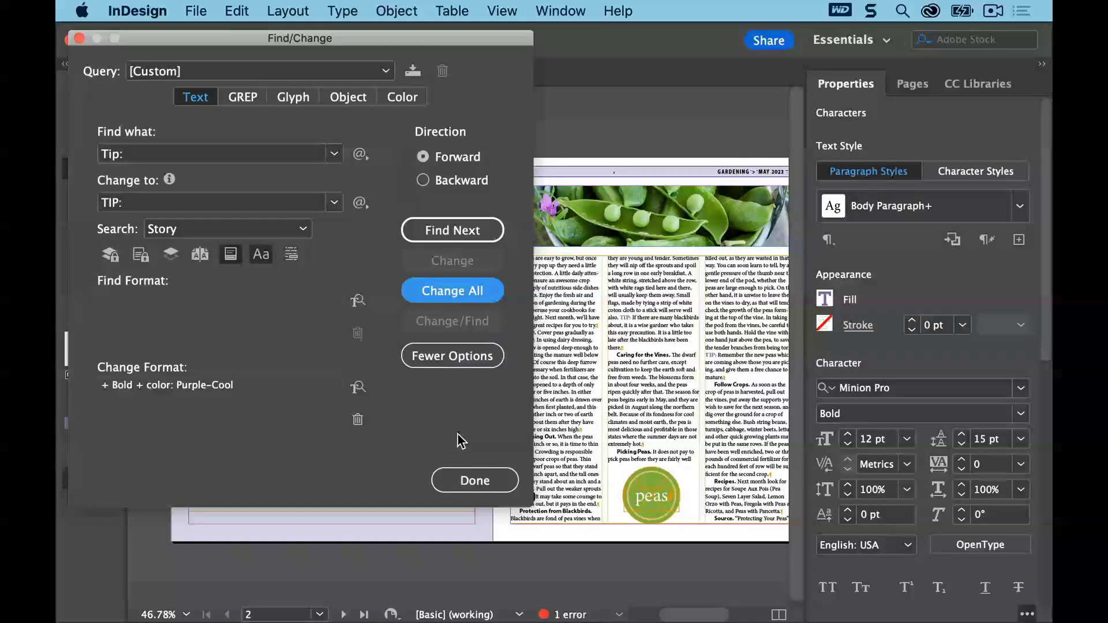
click(474, 480)
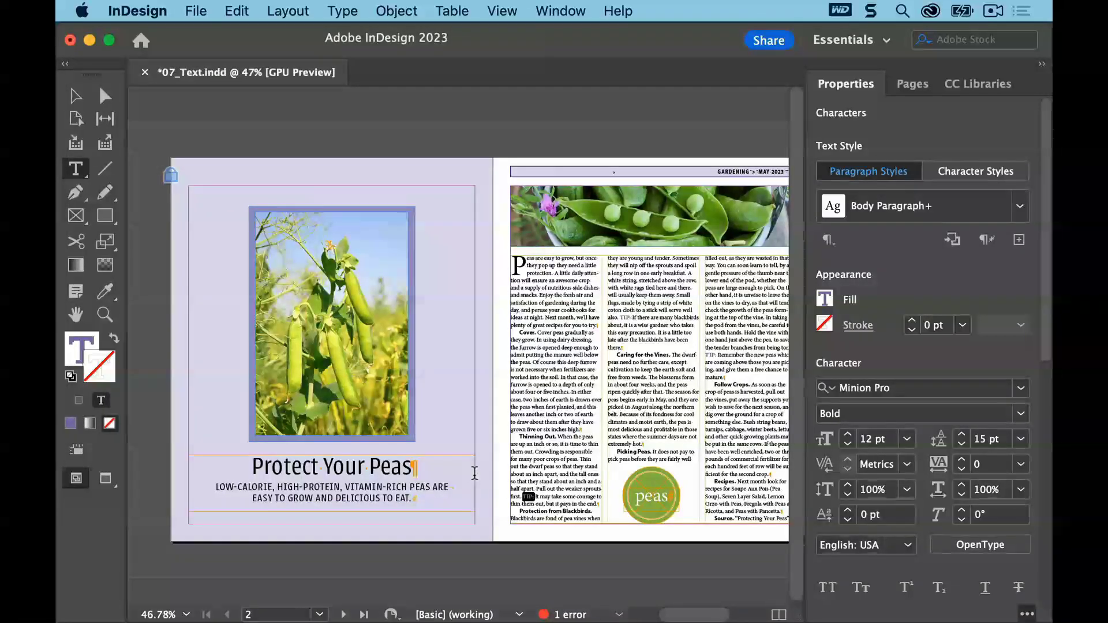
Deselect everything and save the document
click(236, 11)
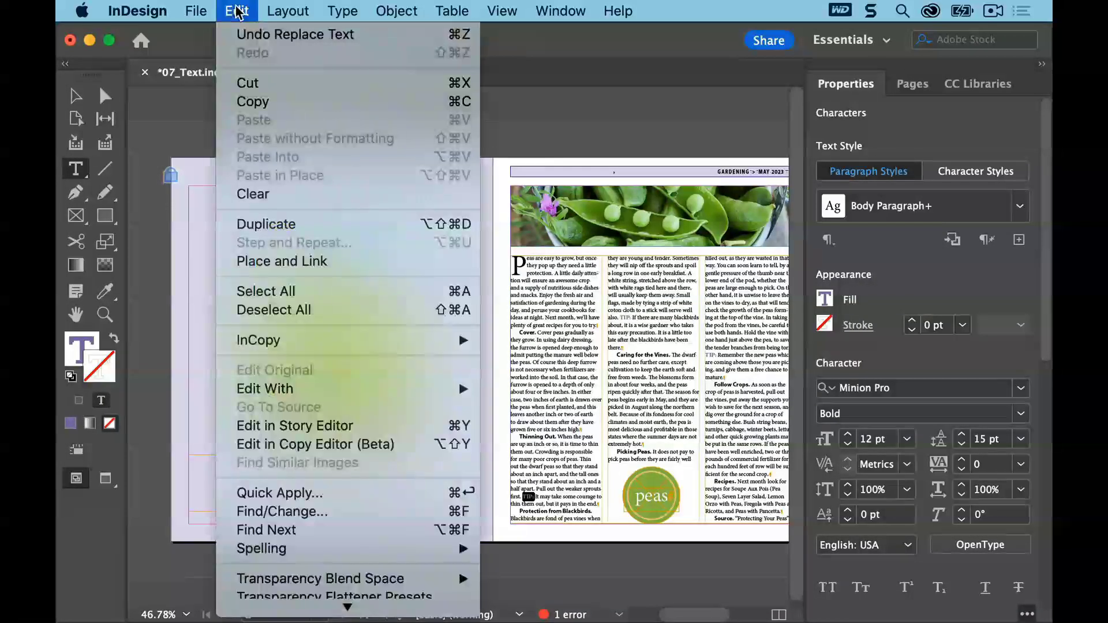
click(301, 311)
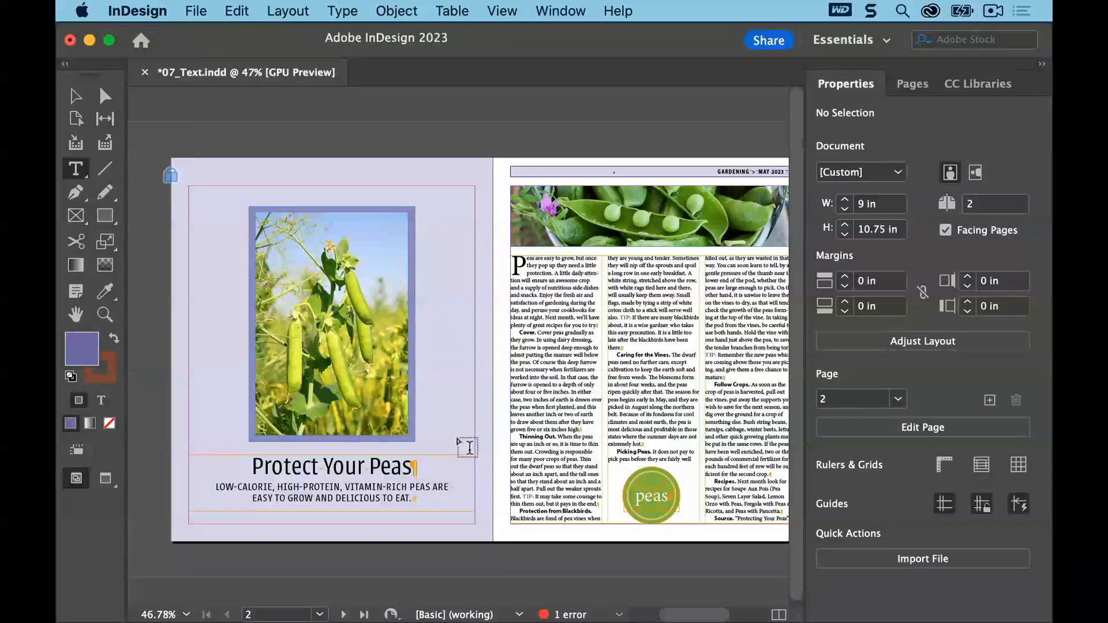
click(196, 9)
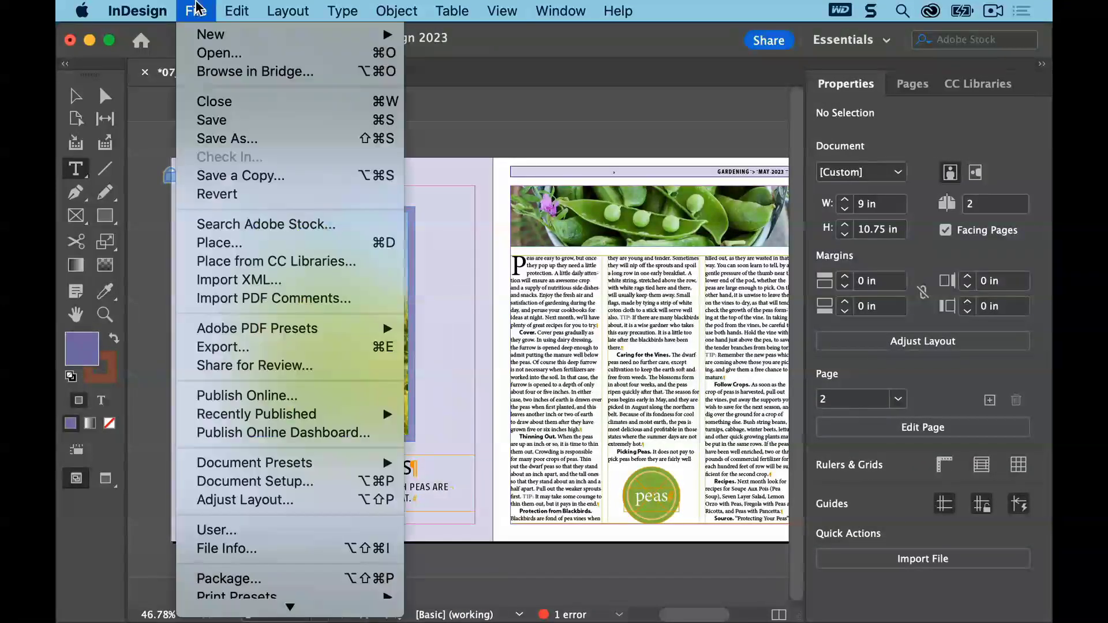
click(205, 119)
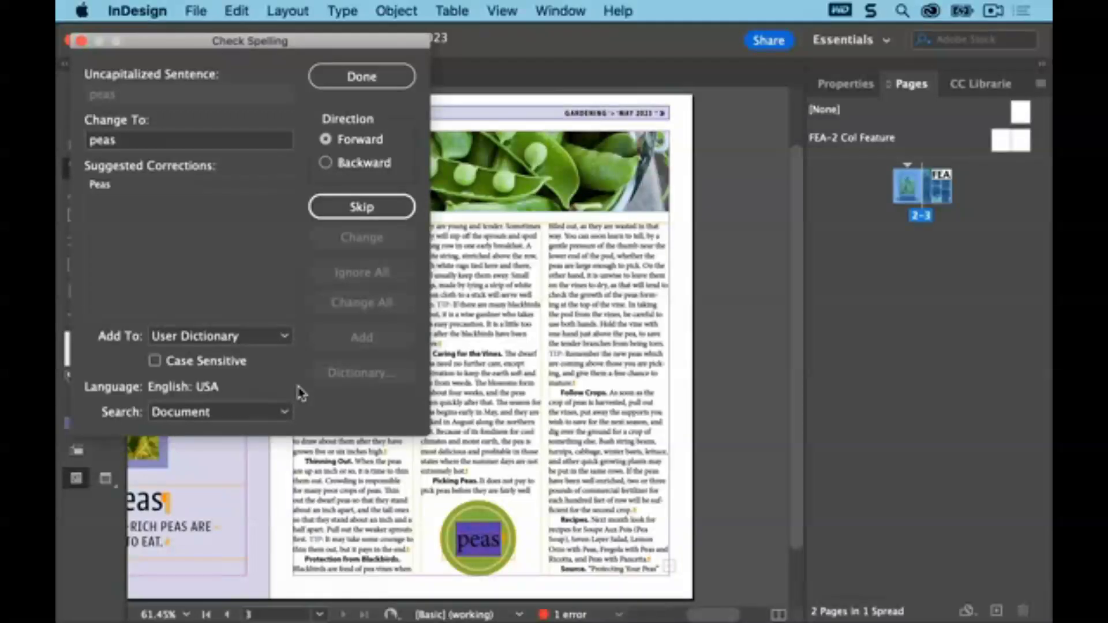
Examine the Check Spelling dialog's search scope options, then close the dialog
click(285, 411)
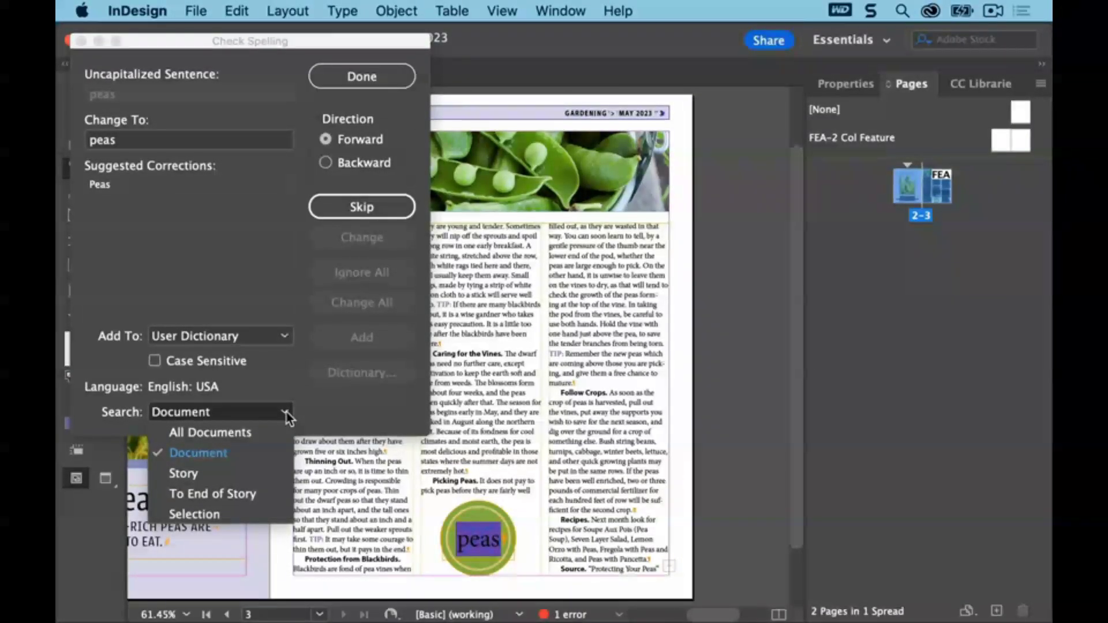
click(282, 379)
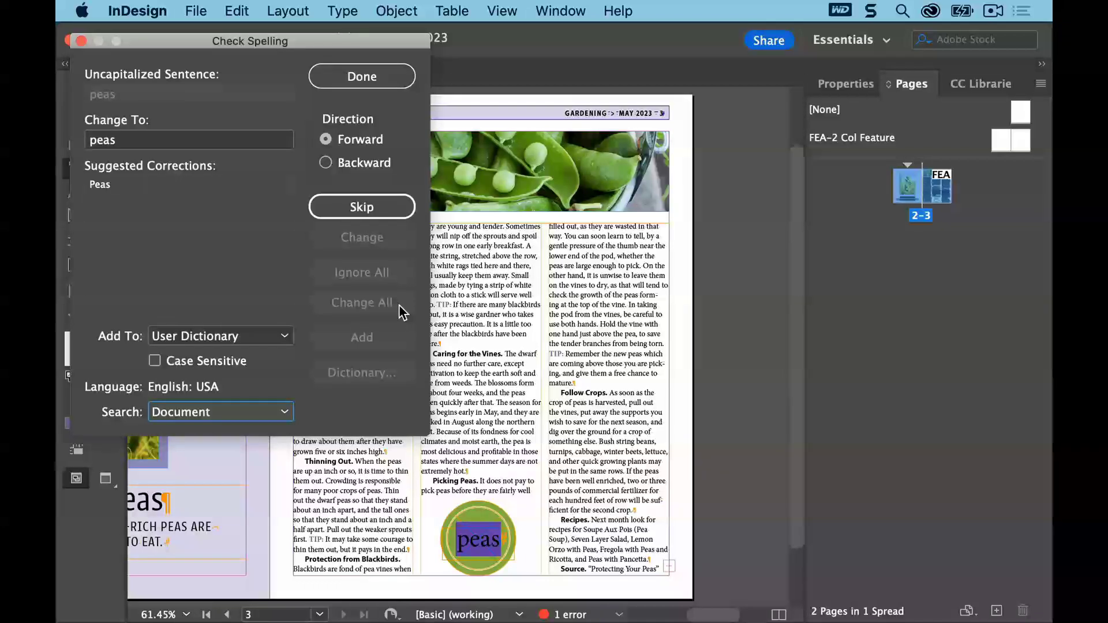
click(400, 84)
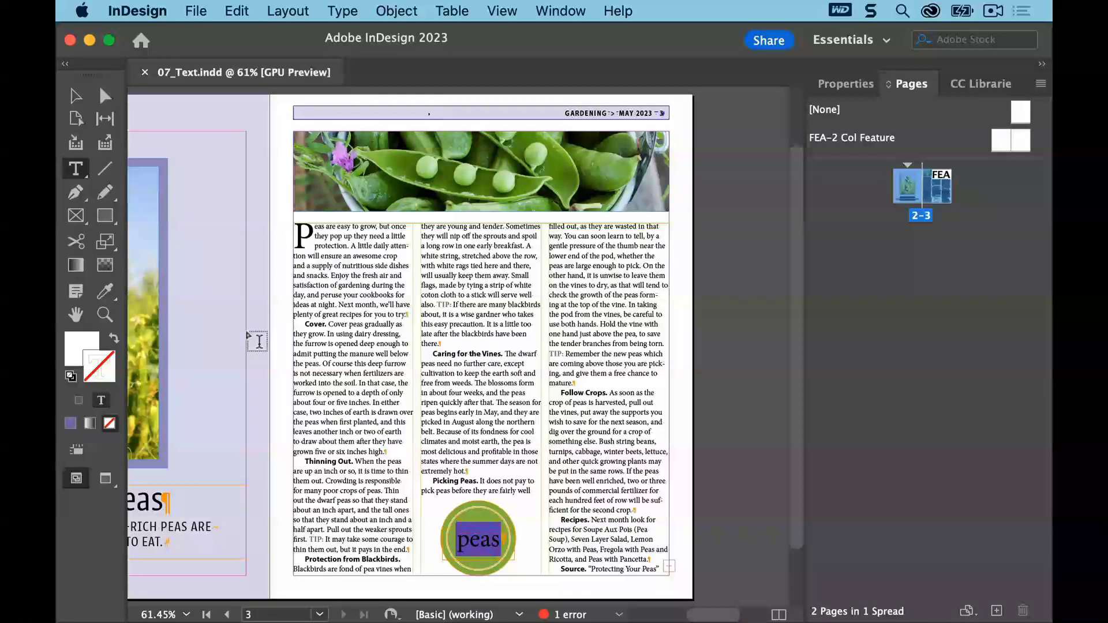
Place the cursor at the start of the pea story, open Check Spelling, set its search to Story, and start checking
click(258, 297)
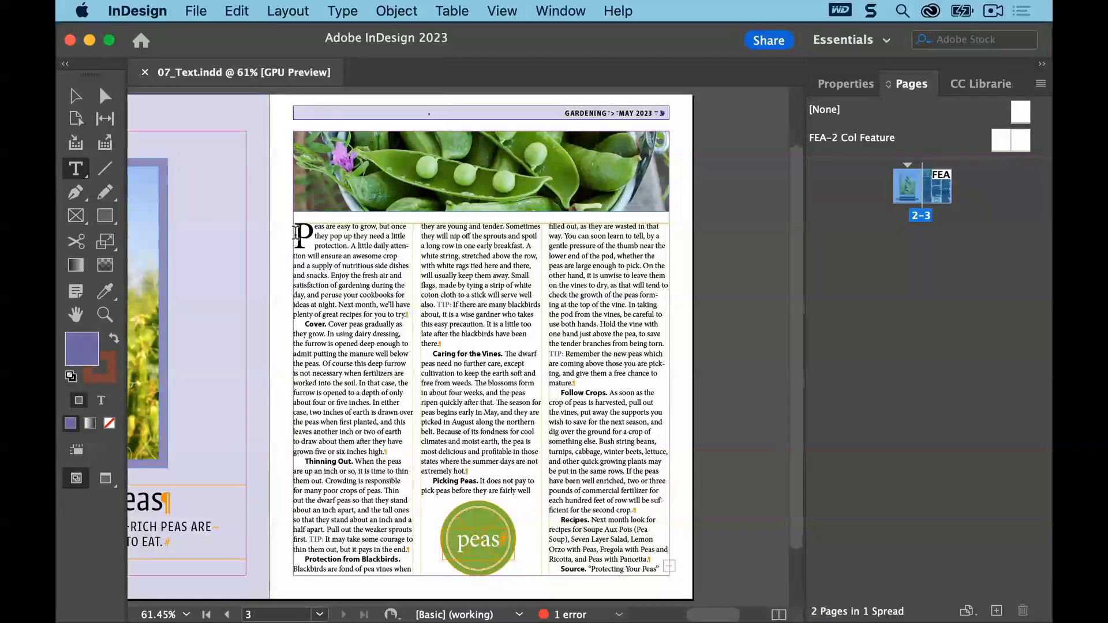
click(298, 233)
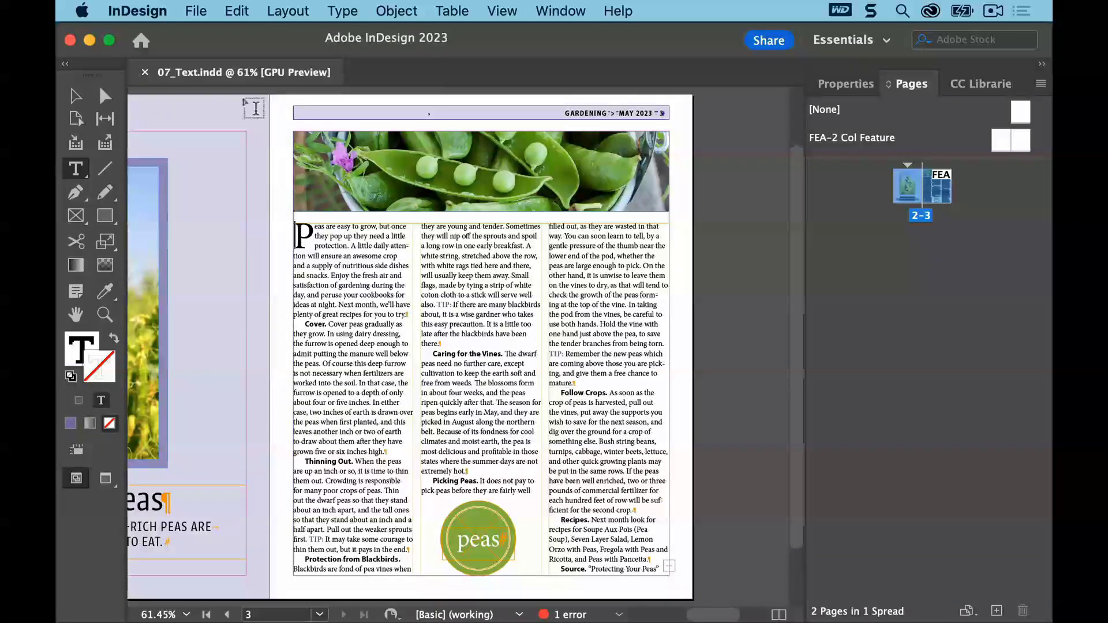
click(237, 11)
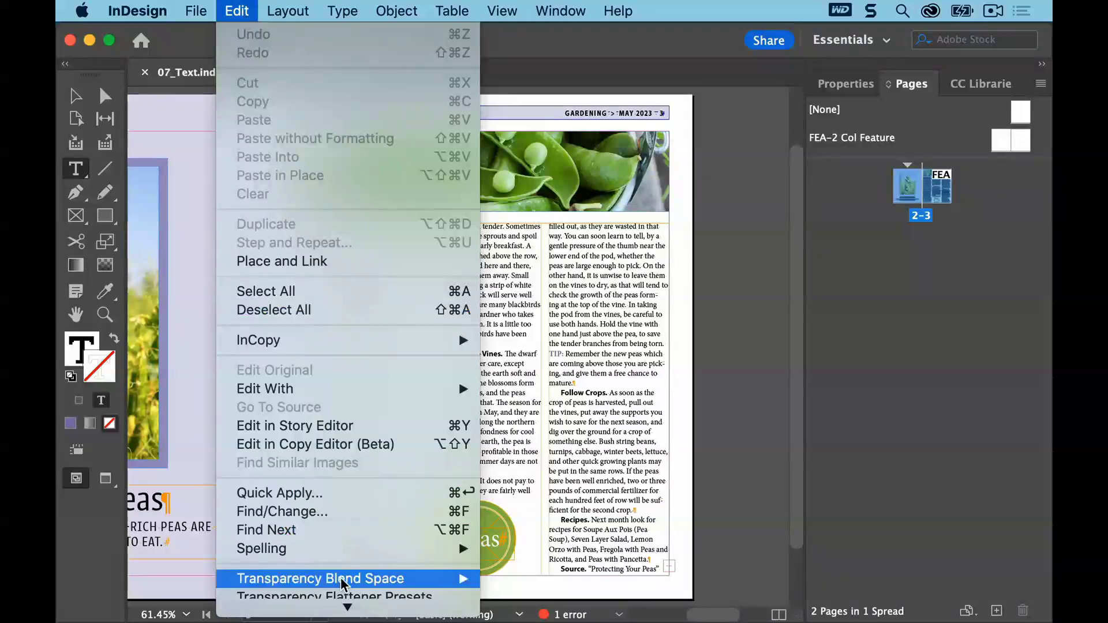
mouse_move(348, 550)
click(552, 548)
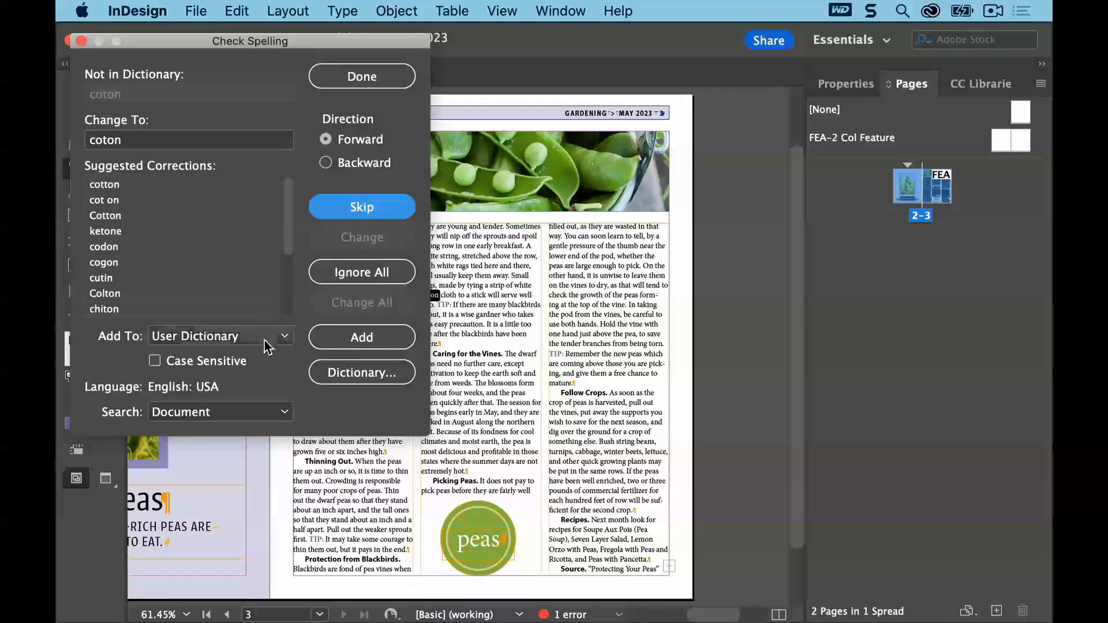
click(277, 413)
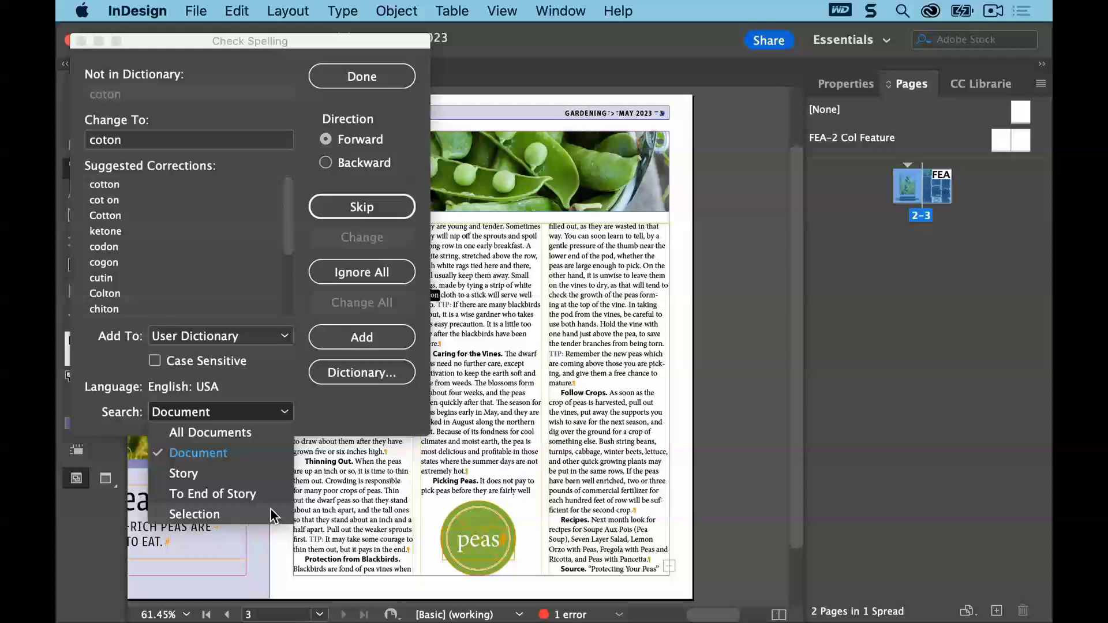
click(273, 472)
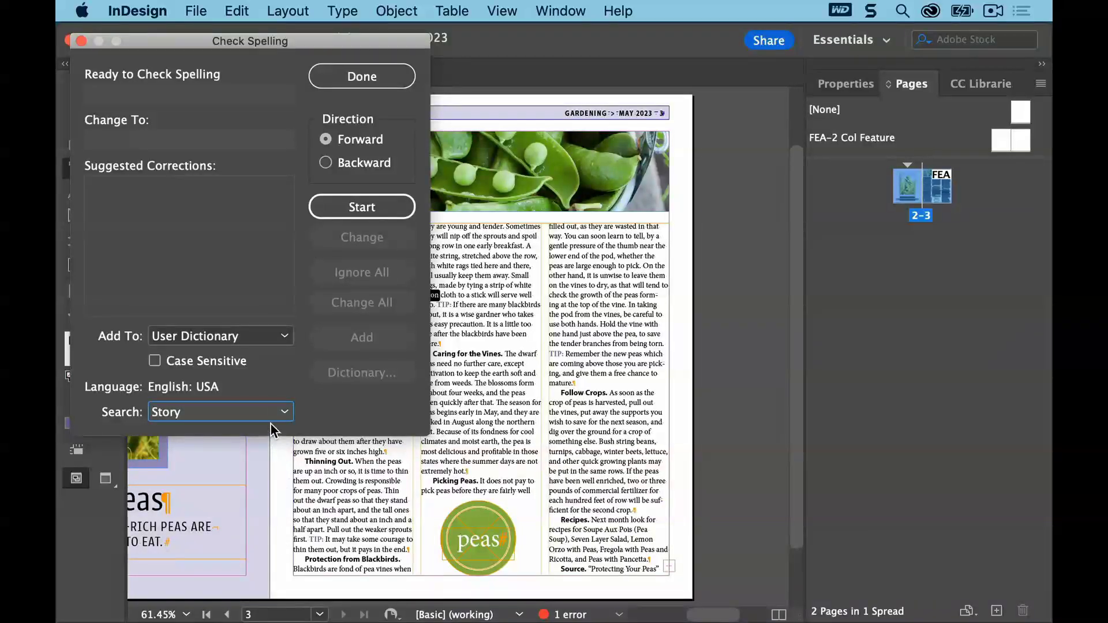
click(346, 208)
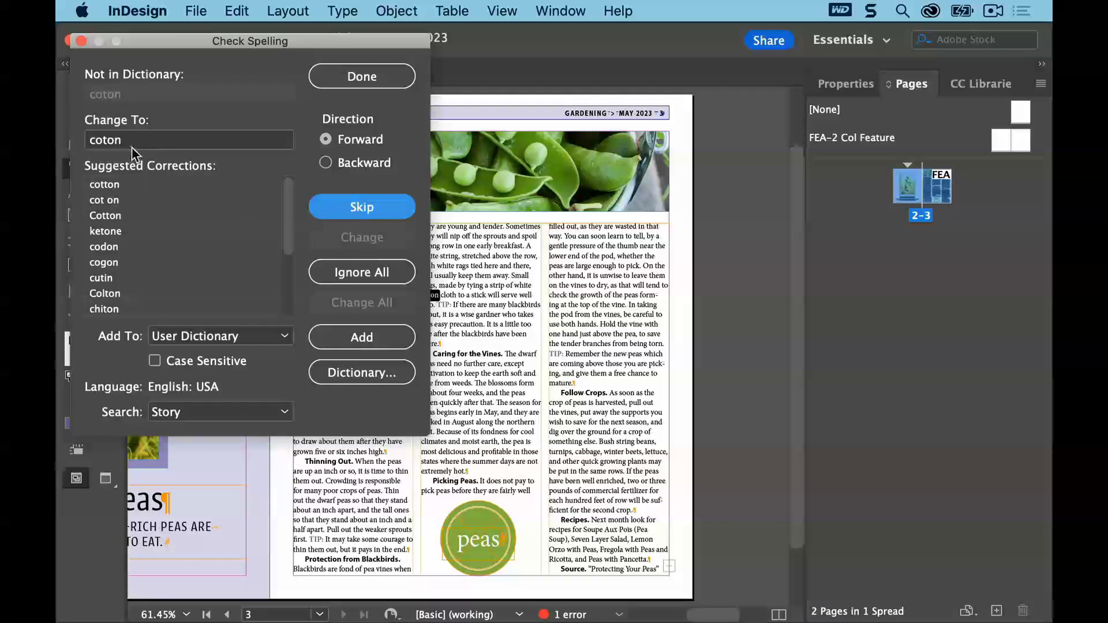
Correct the misspelled word "coton" to the suggested "cotton" in the spell check
click(107, 186)
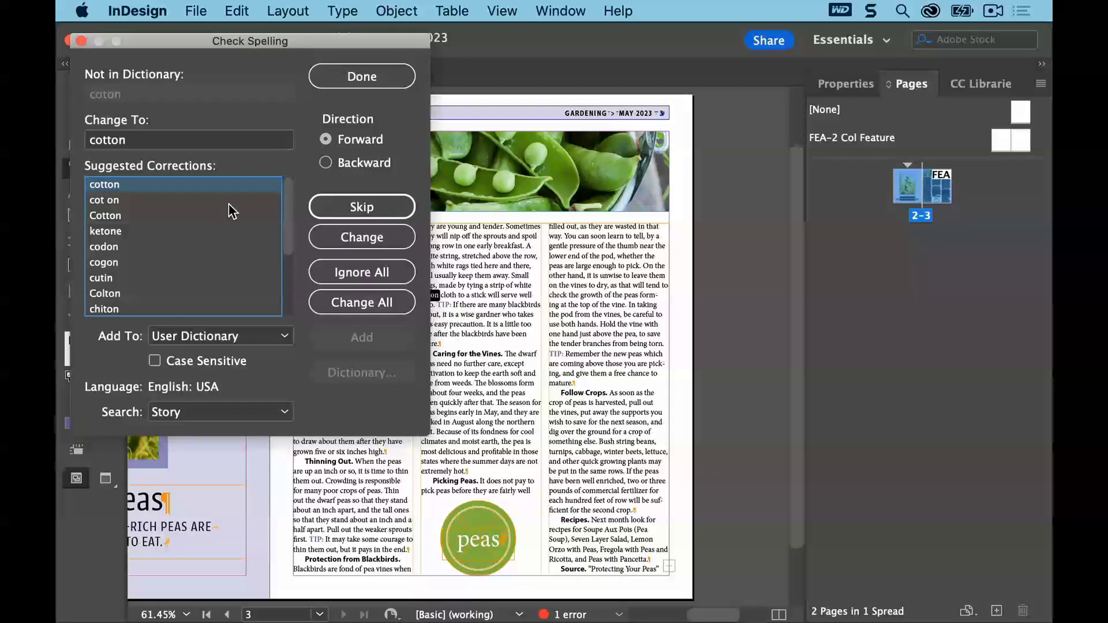
click(331, 242)
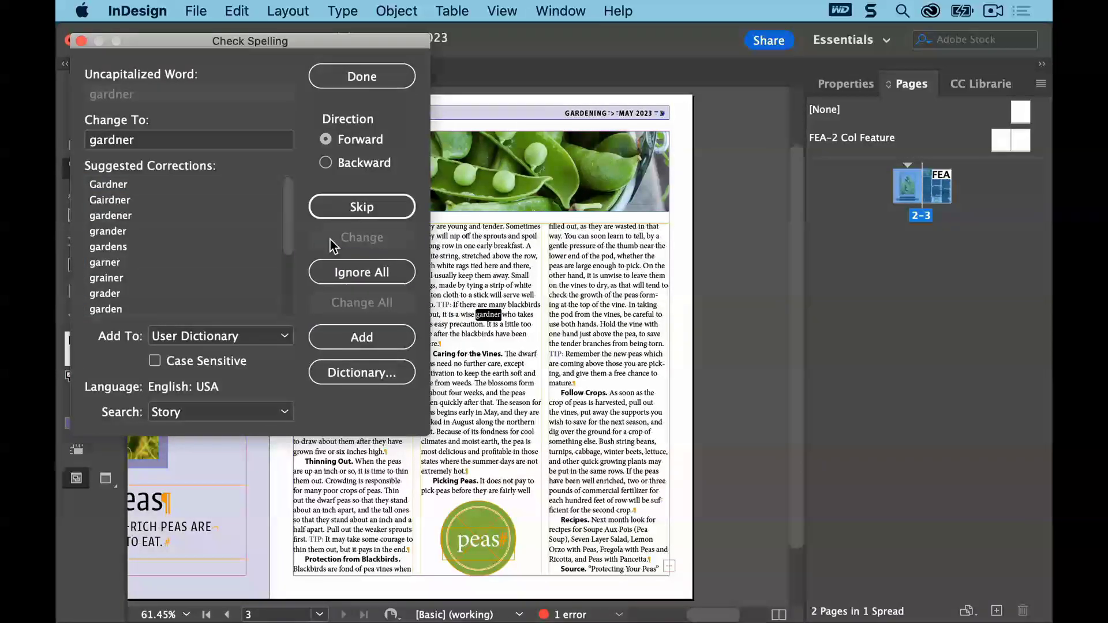
Replace the flagged word "gardner" with "gardener" in the spell check
double_click(136, 148)
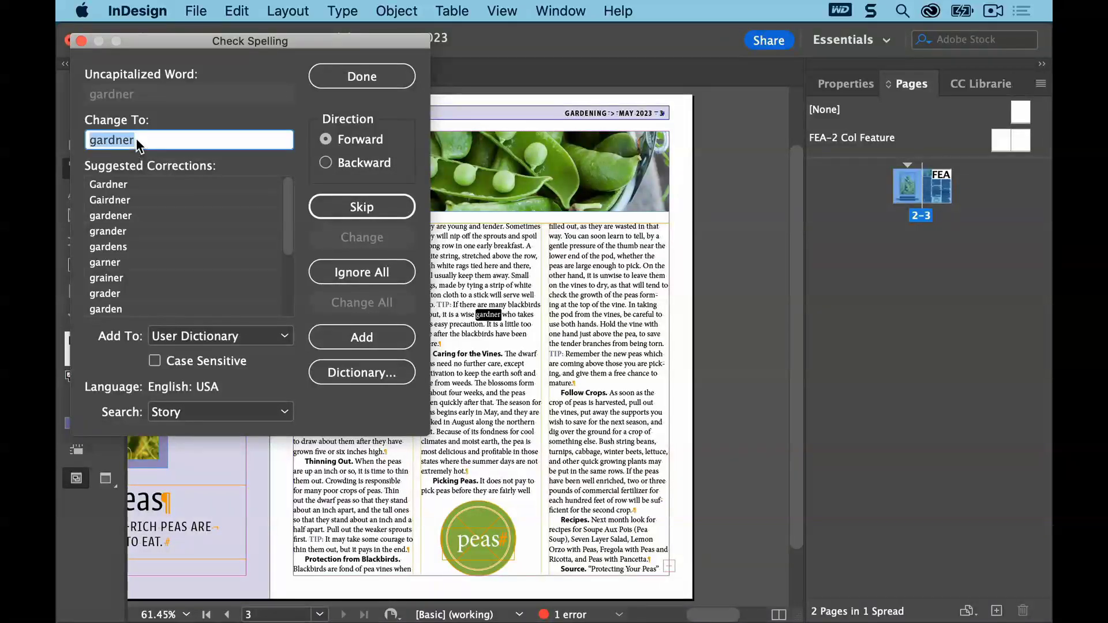
text(gardene)
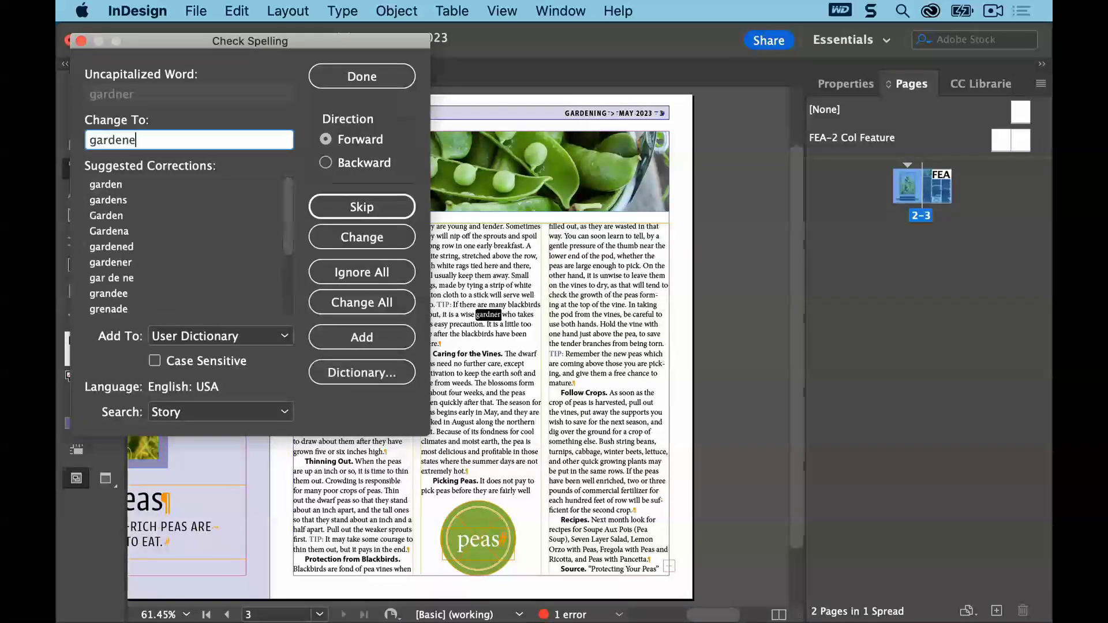
text(r)
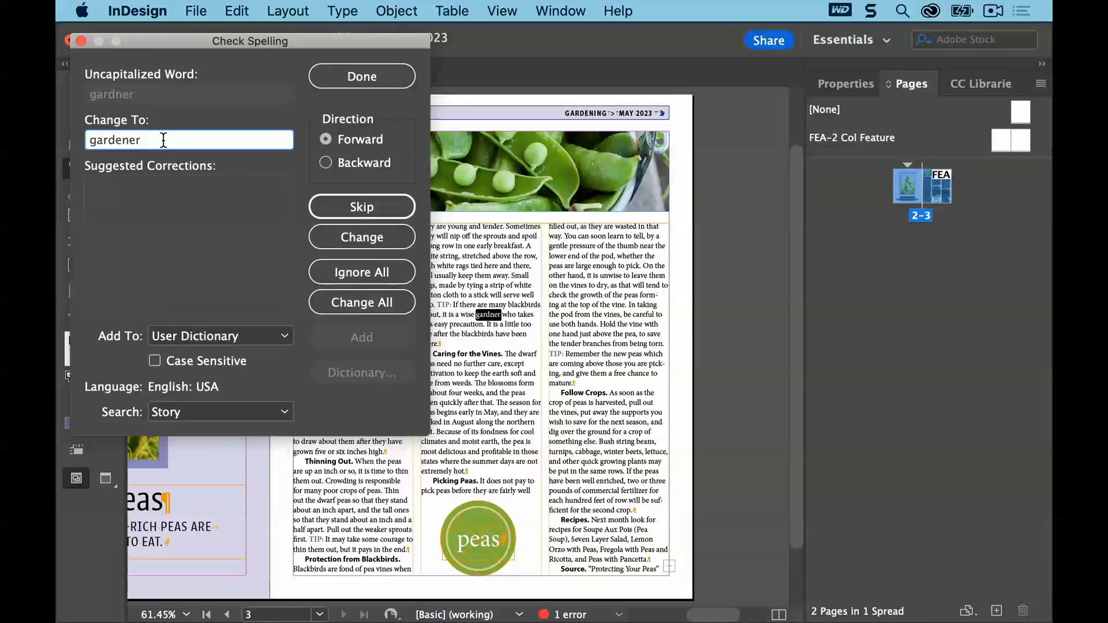
click(321, 232)
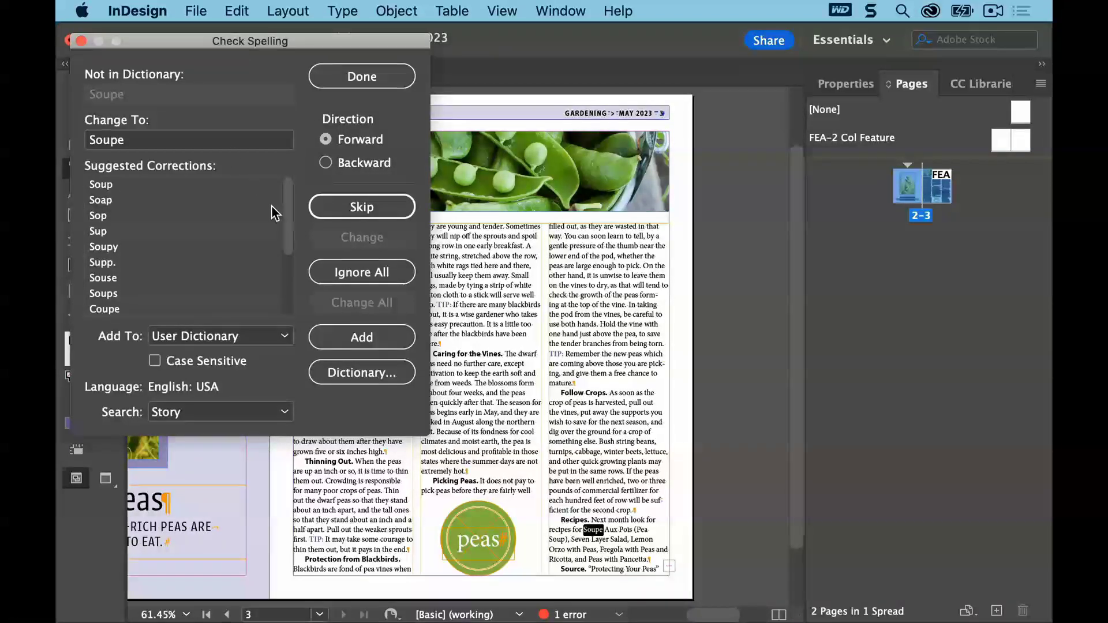
Ignore all instances of "Soupe" and add "Orzo" to the user dictionary
click(321, 273)
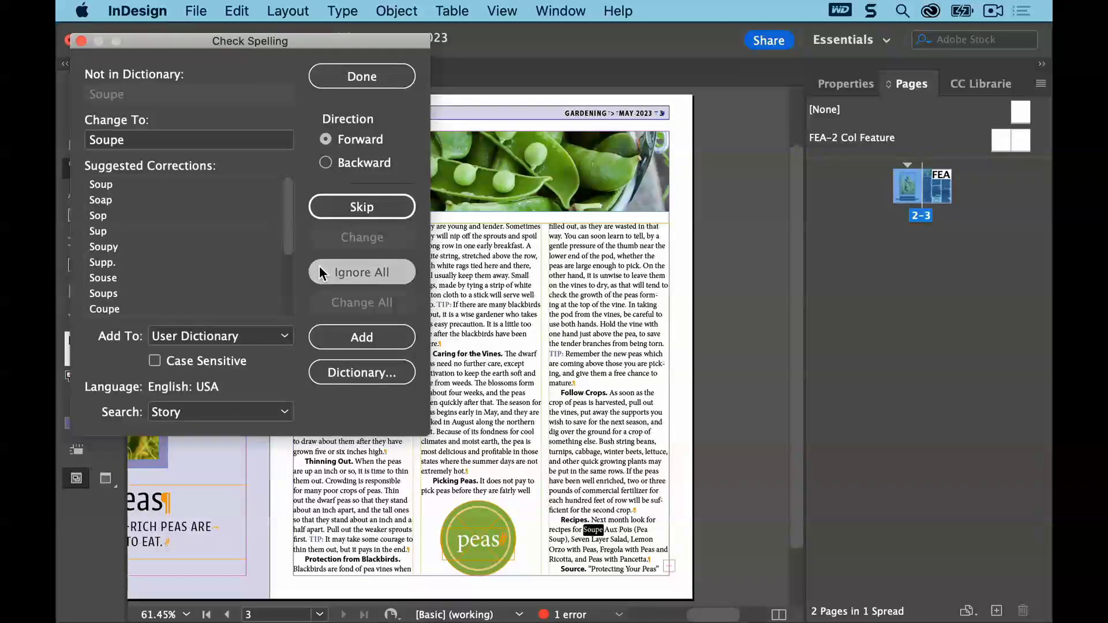
click(321, 272)
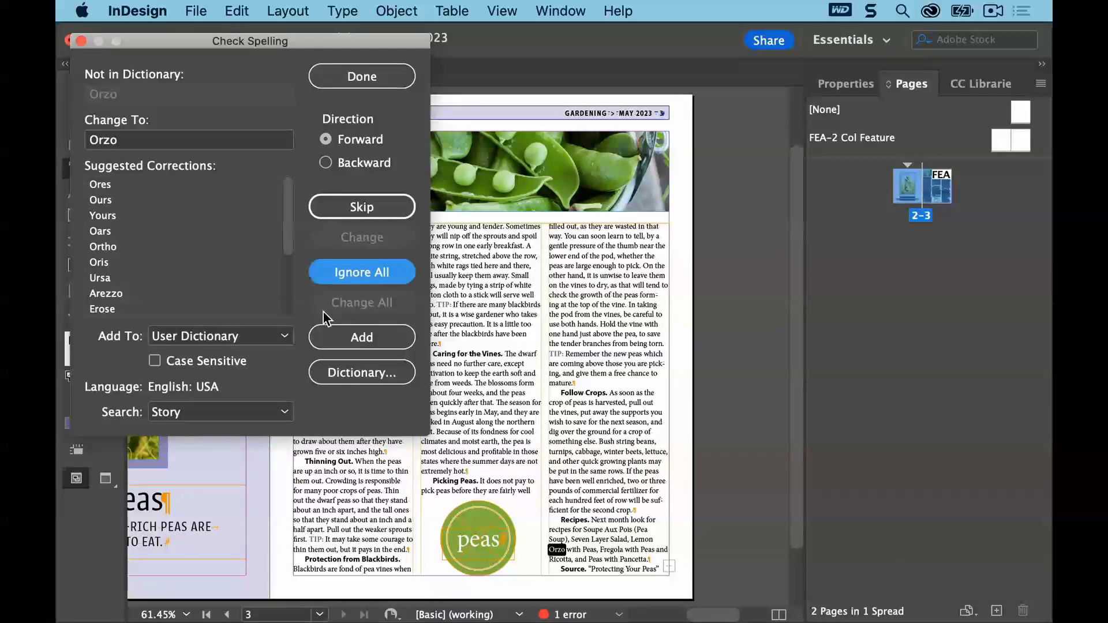
click(335, 338)
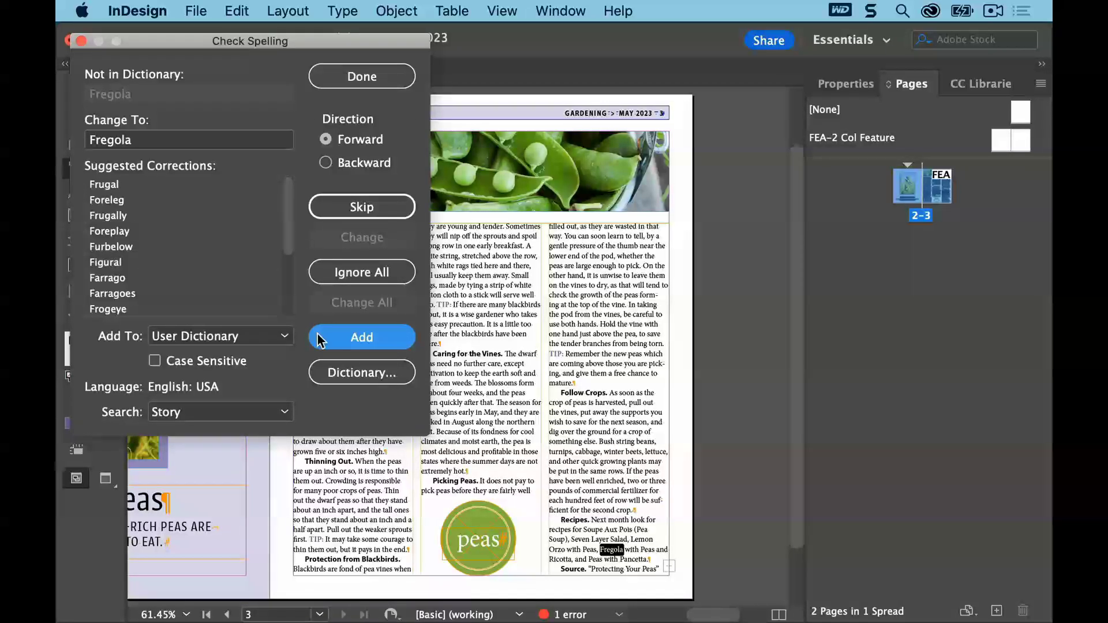
Ignore all instances of "Fregola", "Ricotta" and "Pancetta", then close the spell check
click(340, 280)
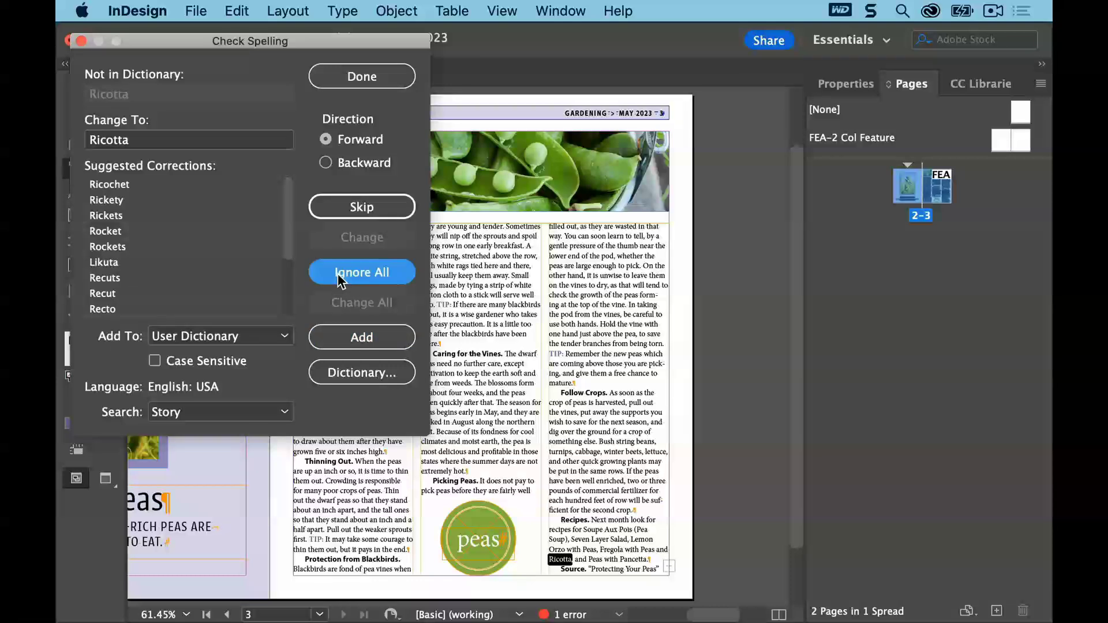
click(339, 280)
click(339, 280)
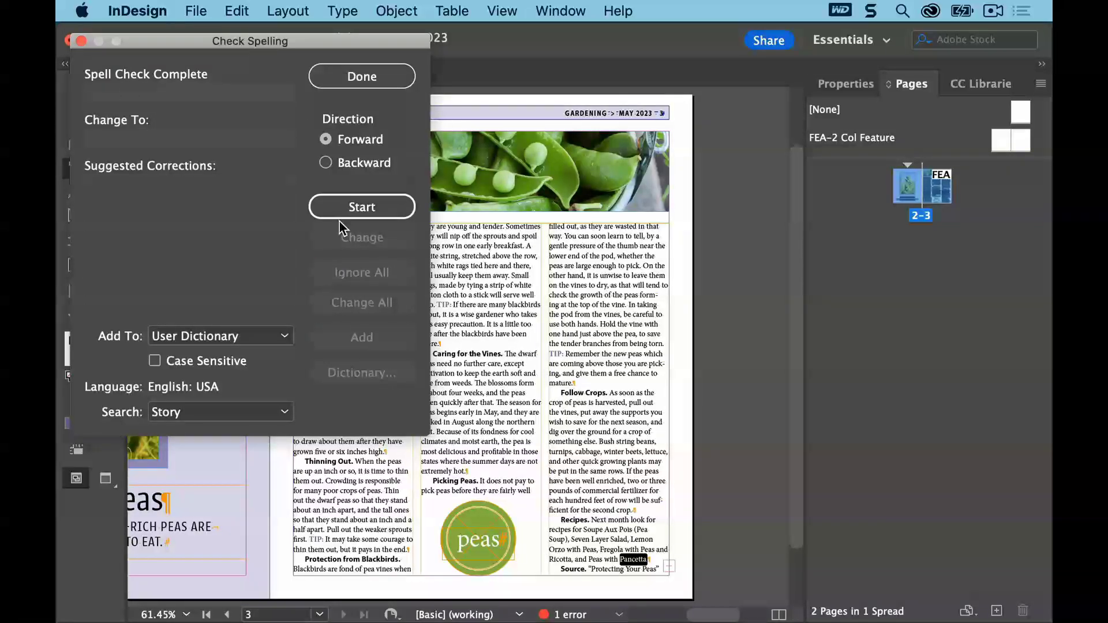
click(378, 77)
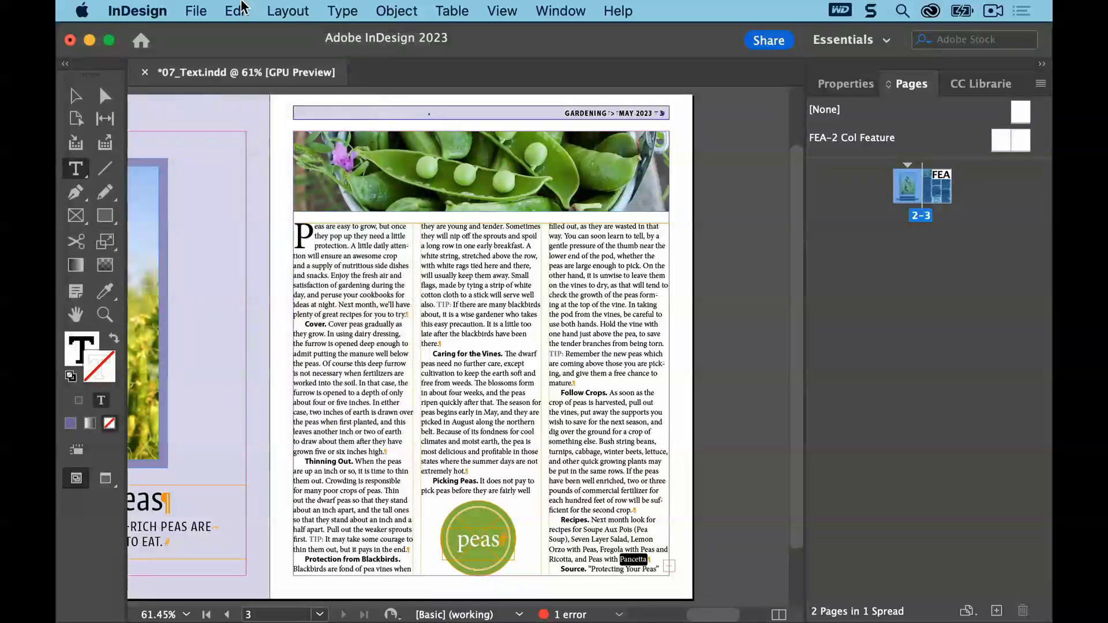
Deselect everything and save the document
click(237, 11)
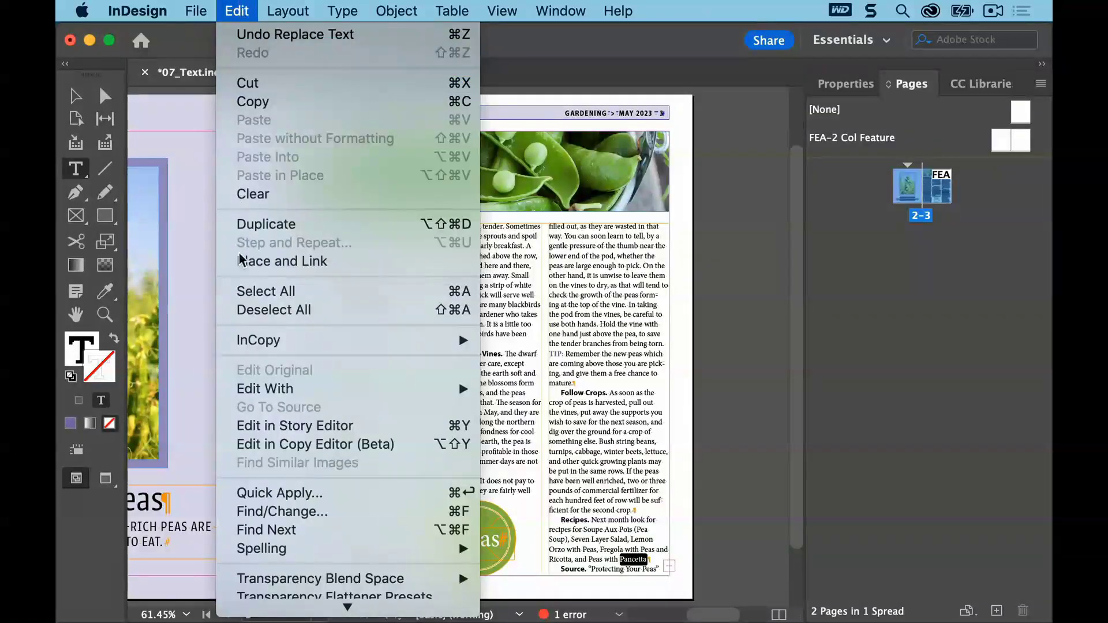
click(242, 310)
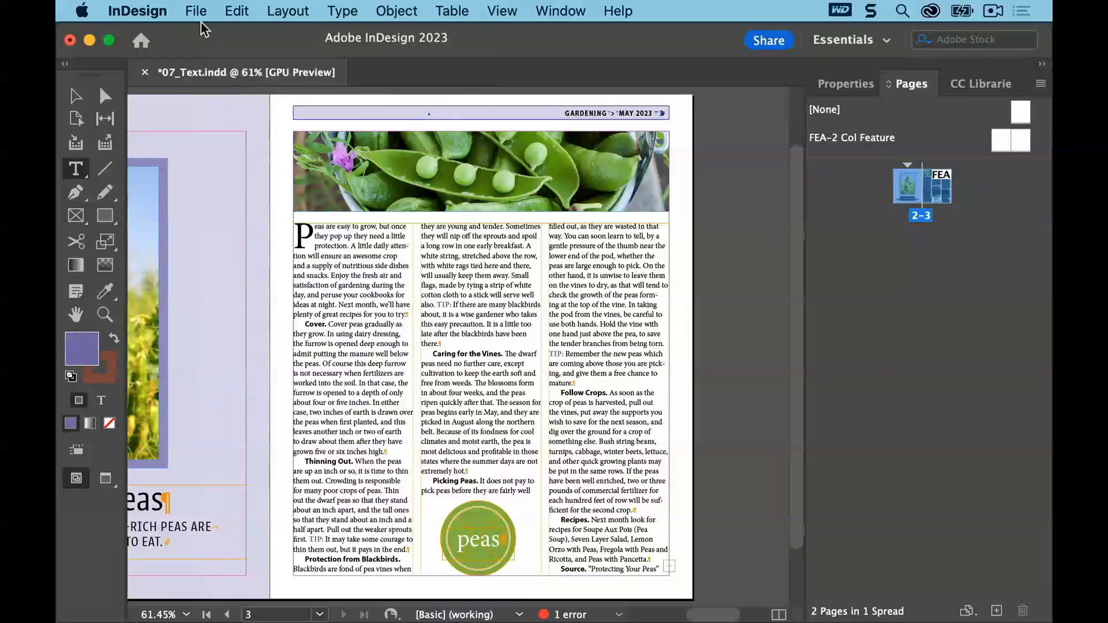
click(203, 11)
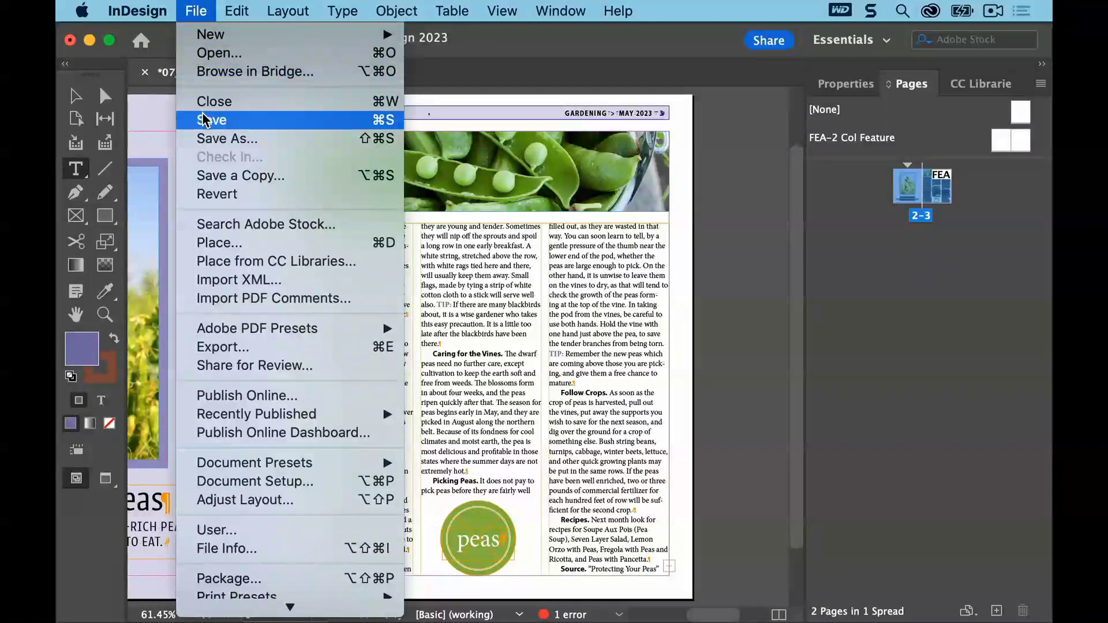
click(213, 119)
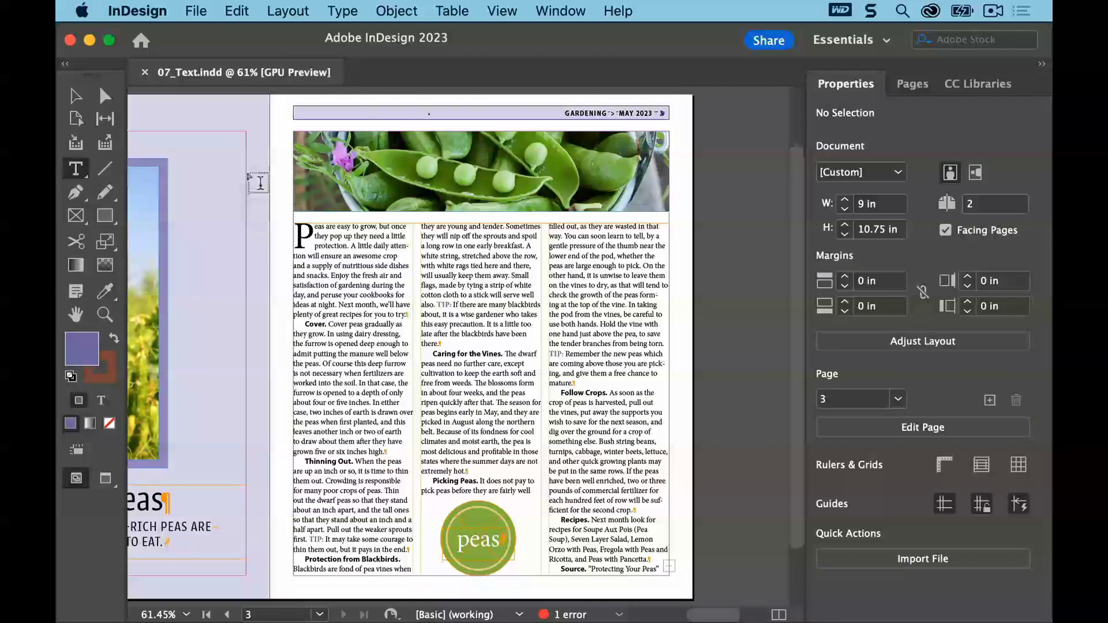
Open the User Dictionary, check its target options, and add the word "pancetta" to the user dictionary
click(238, 8)
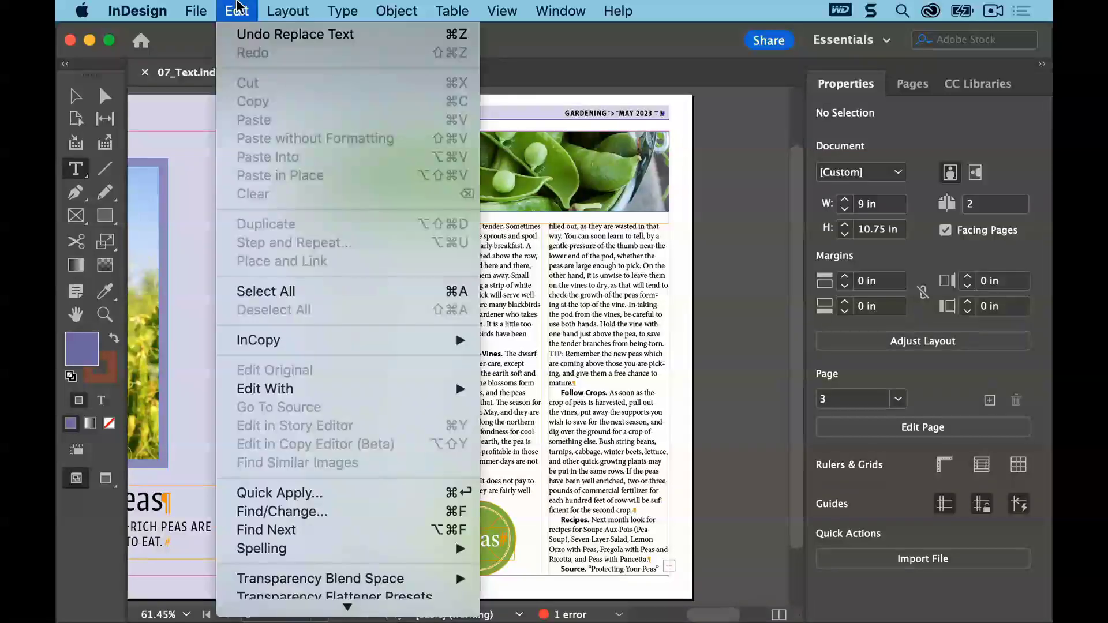
mouse_move(358, 548)
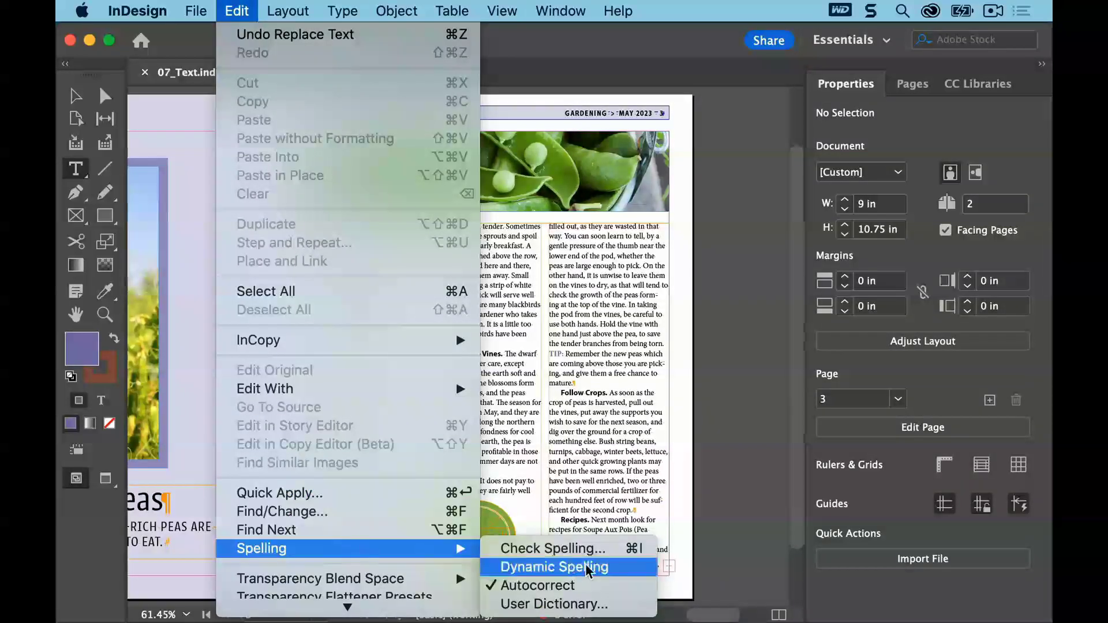
click(616, 603)
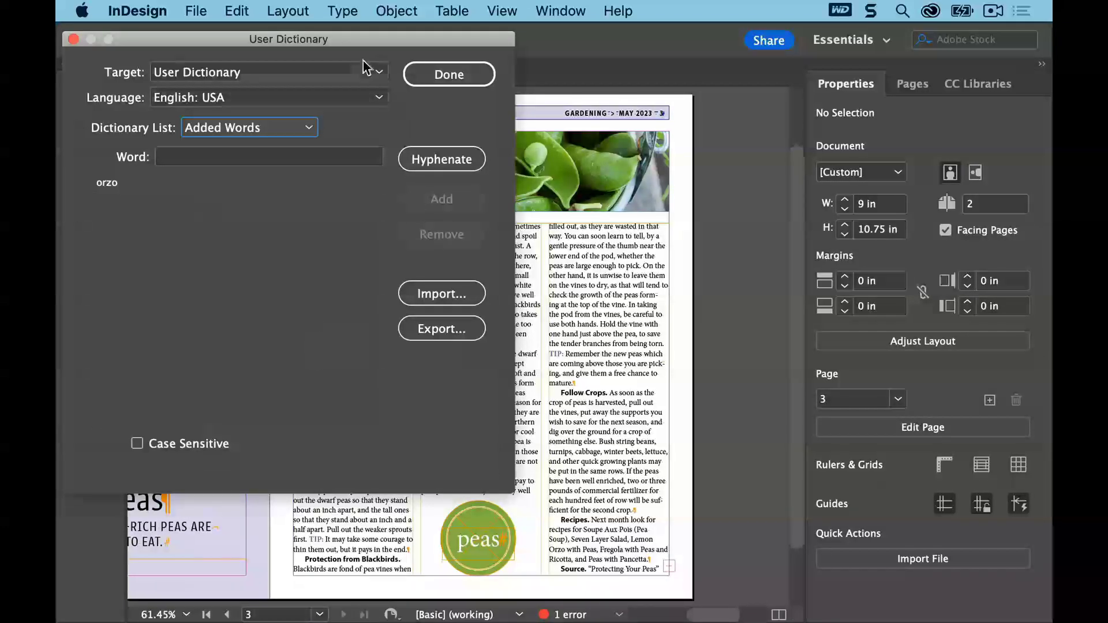
click(345, 72)
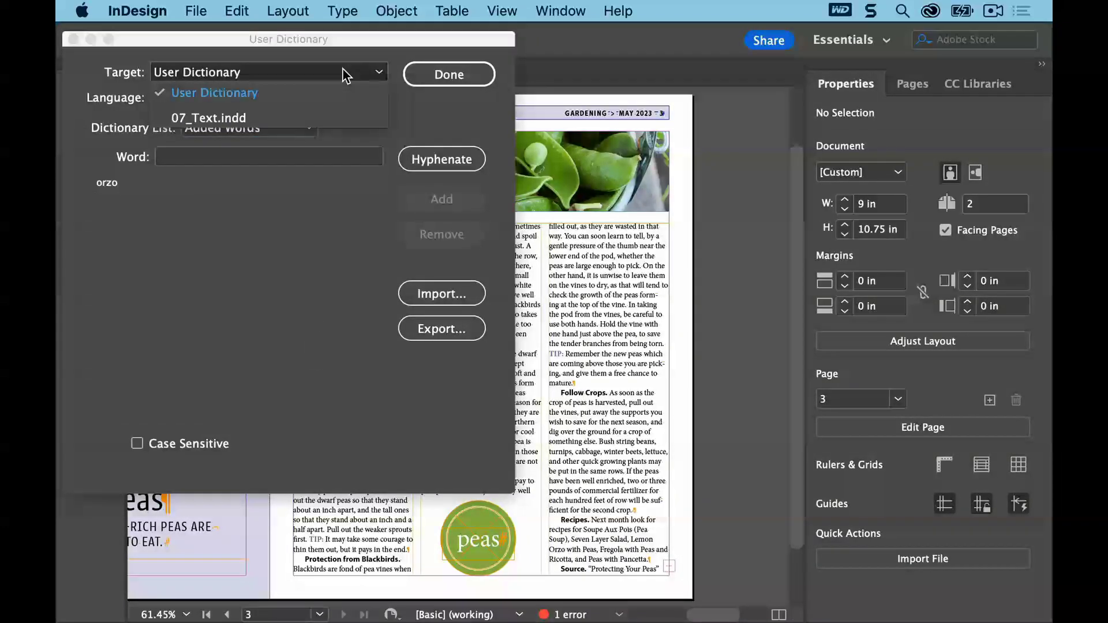
click(345, 74)
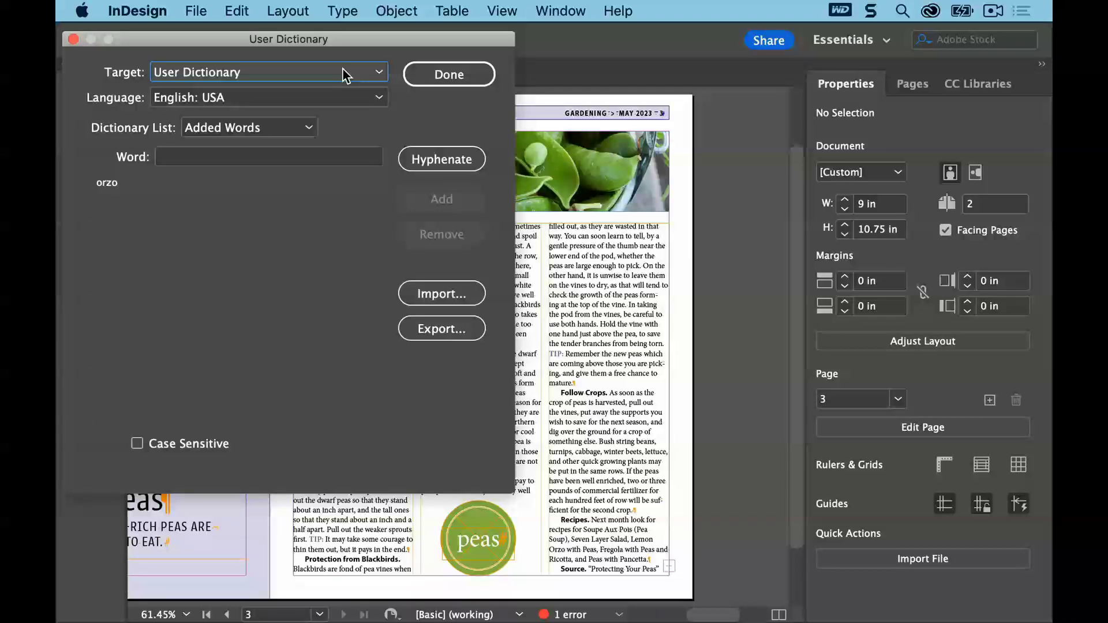
click(208, 162)
text(pa)
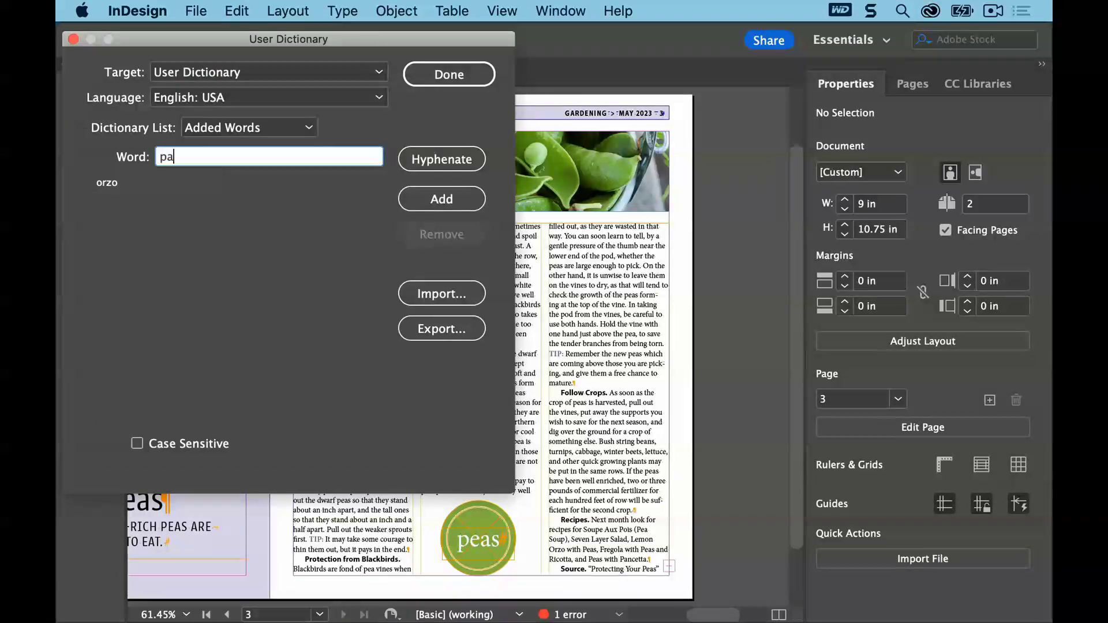
text(ncett)
click(431, 197)
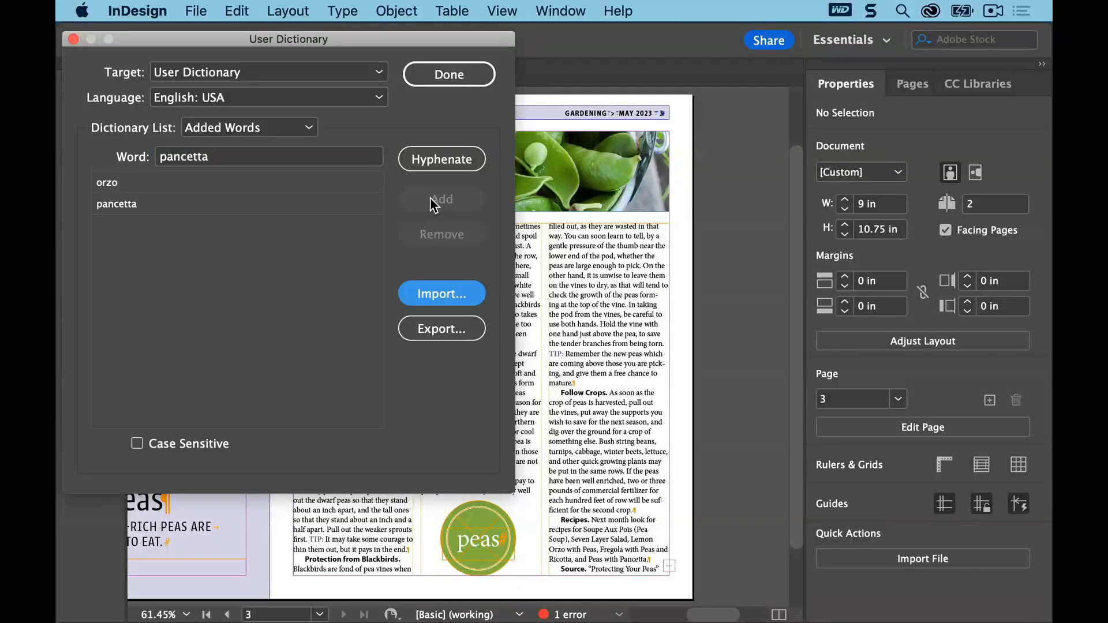
click(449, 74)
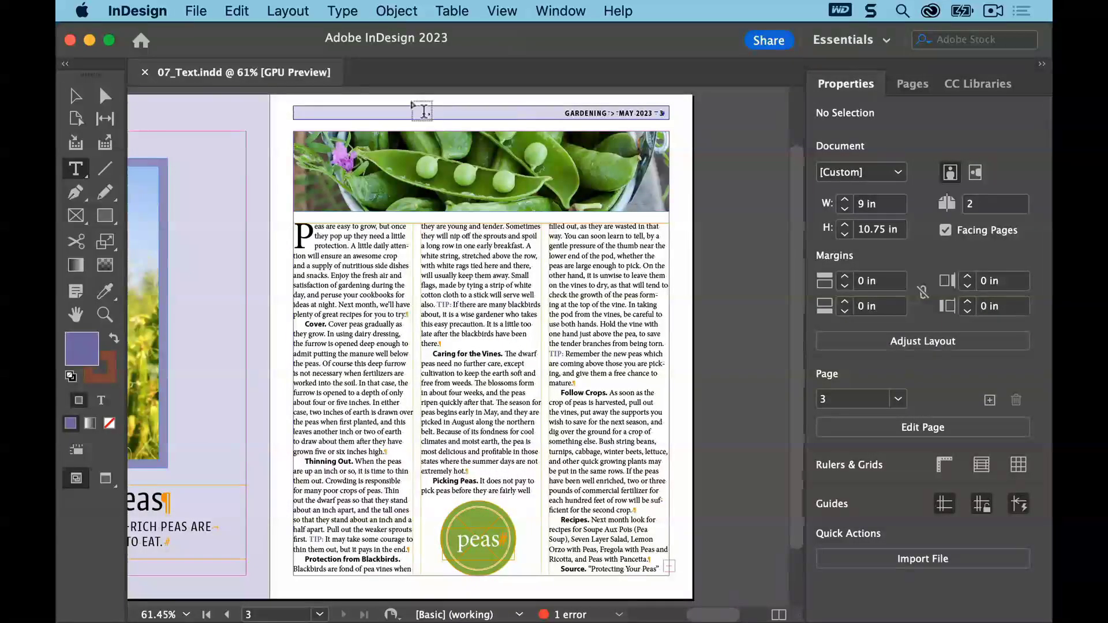
click(234, 11)
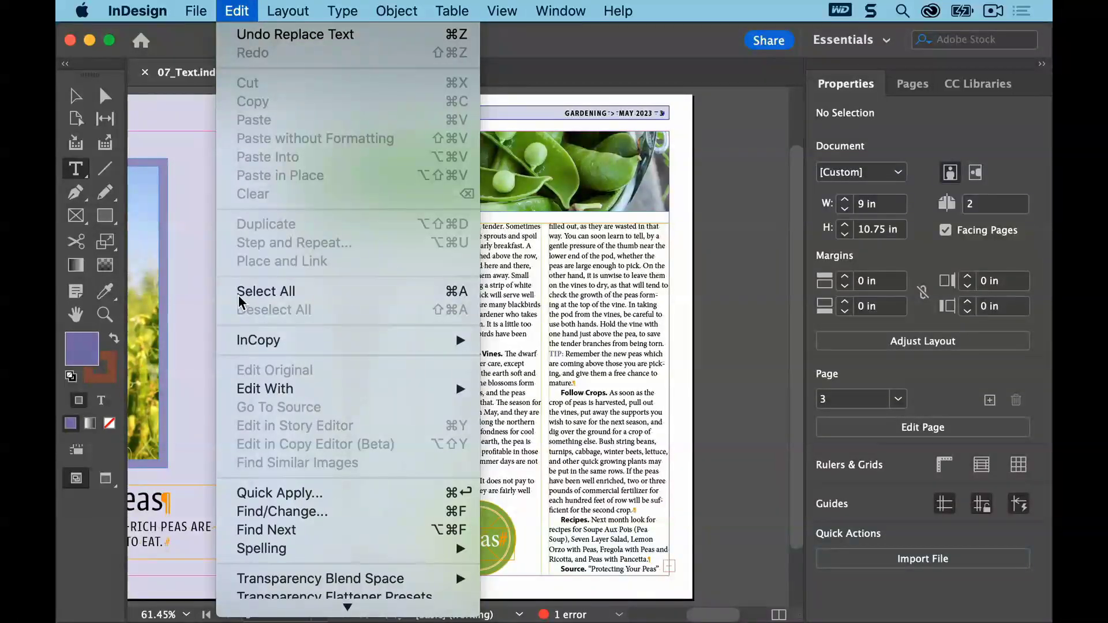
mouse_move(196, 8)
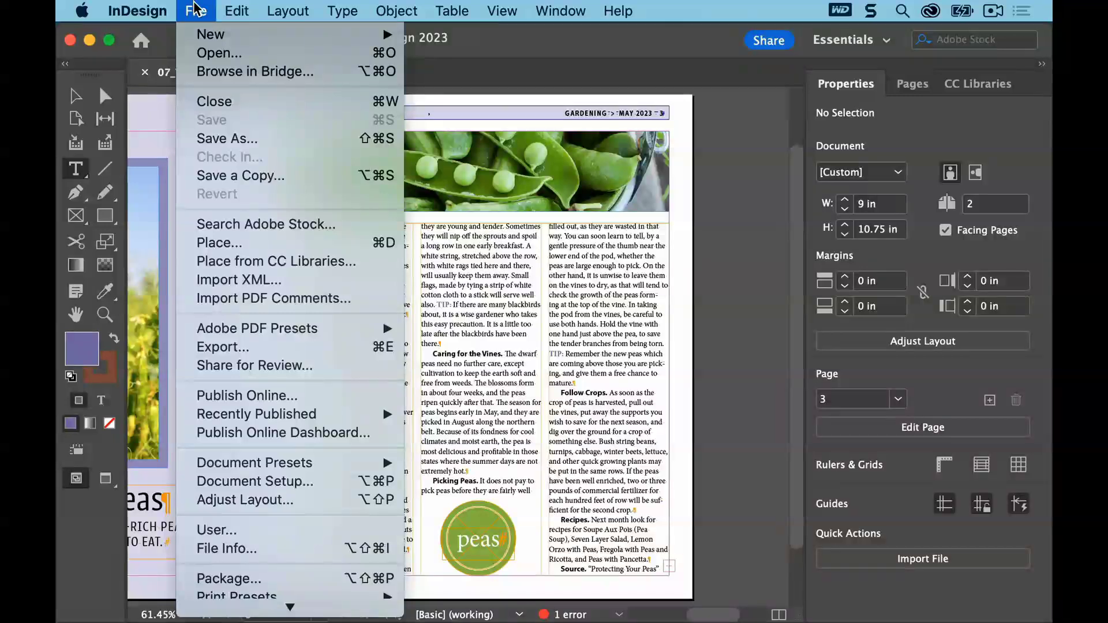
click(167, 119)
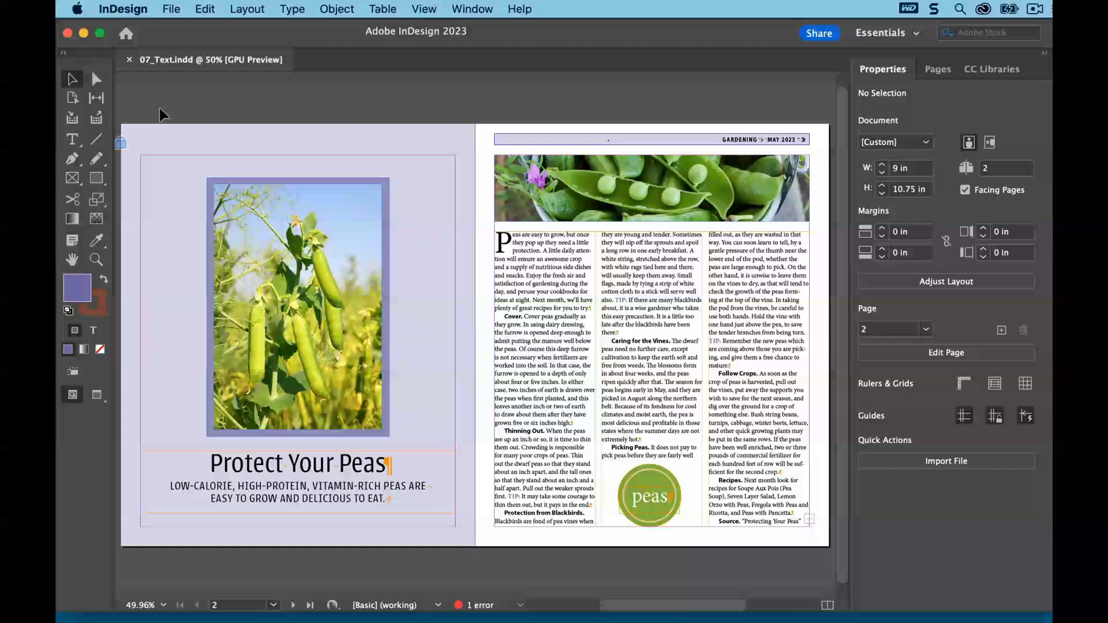
In the Autocorrect preferences, keep autocorrect enabled and add an entry correcting "gardner" to "gardener"
click(199, 7)
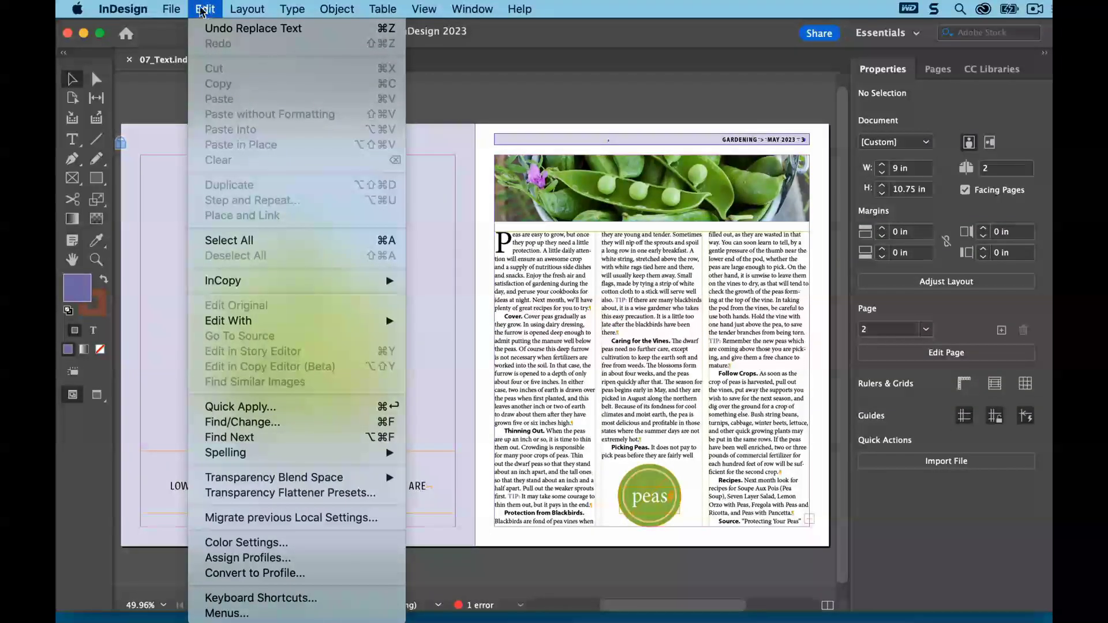
mouse_move(123, 9)
mouse_move(141, 44)
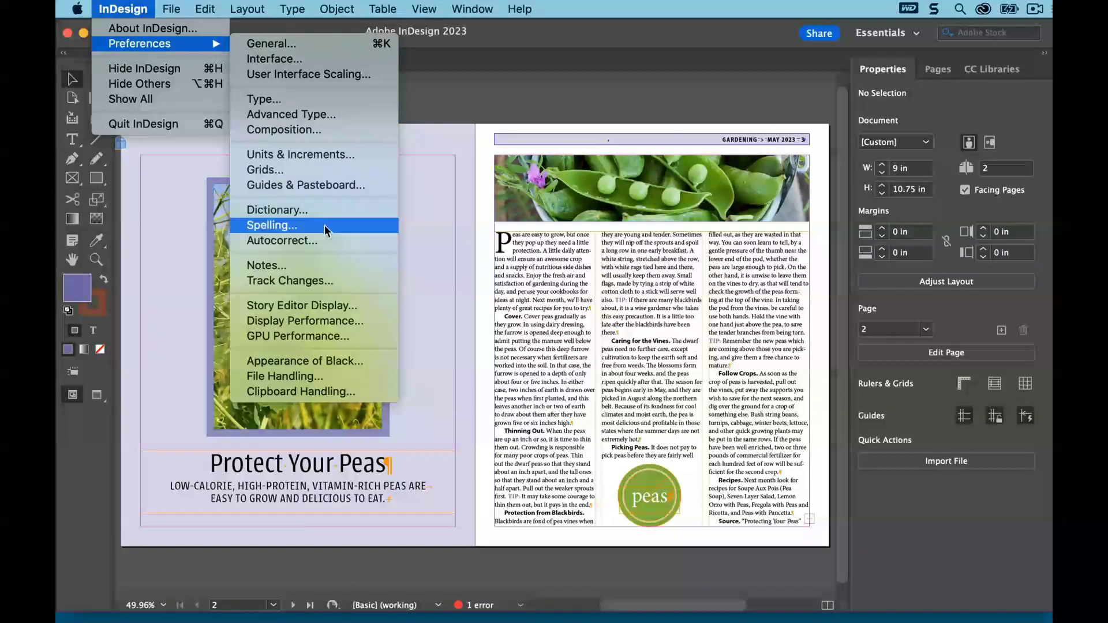
click(332, 243)
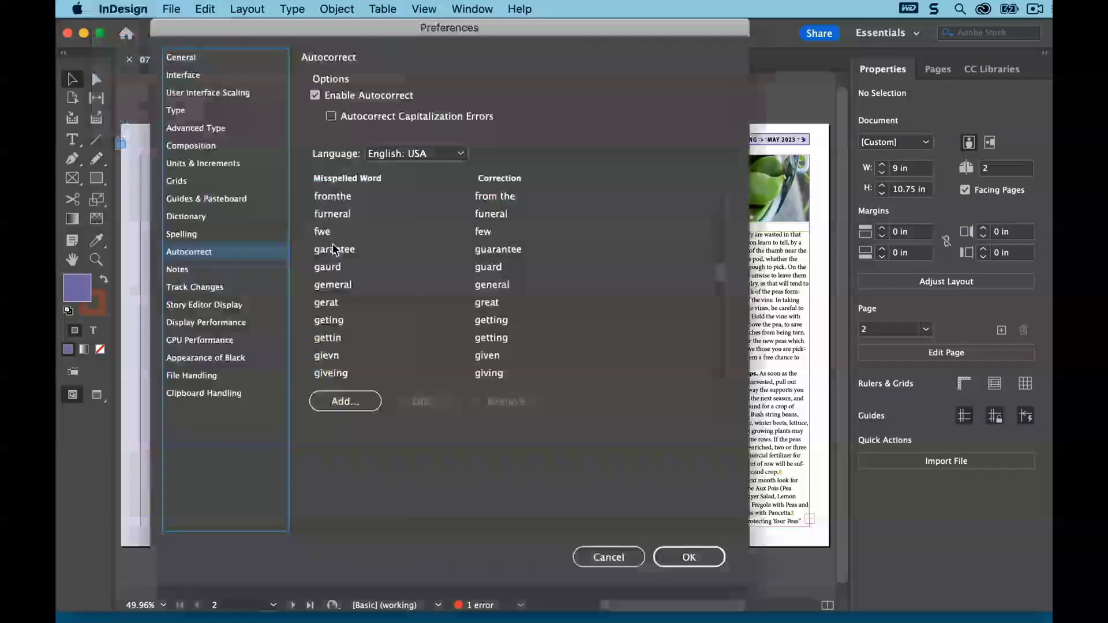
drag(330, 26, 641, 37)
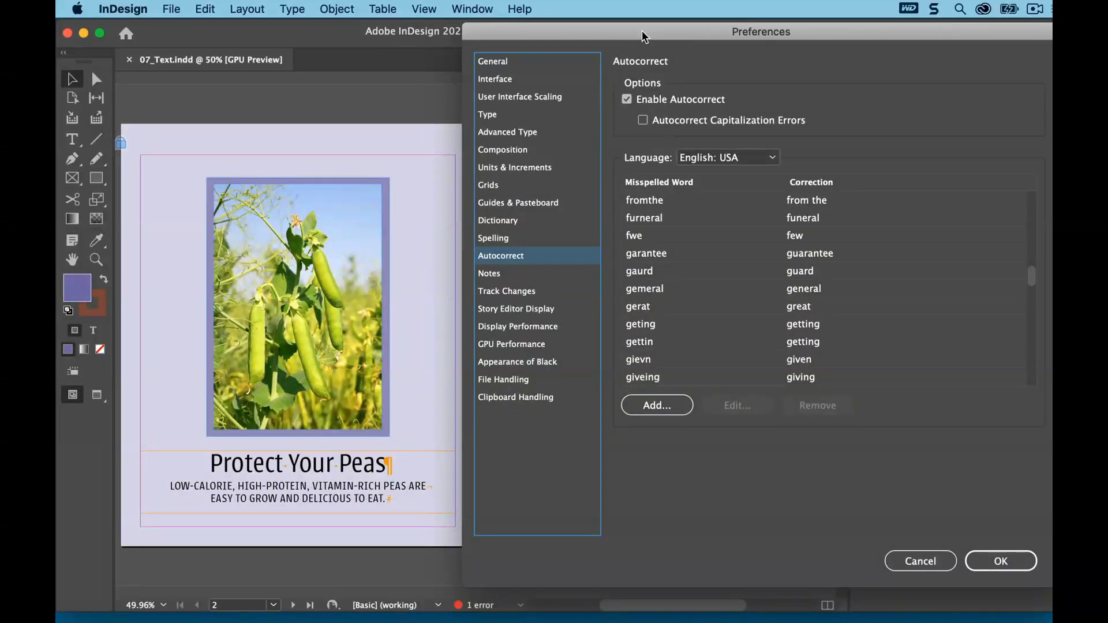
click(627, 98)
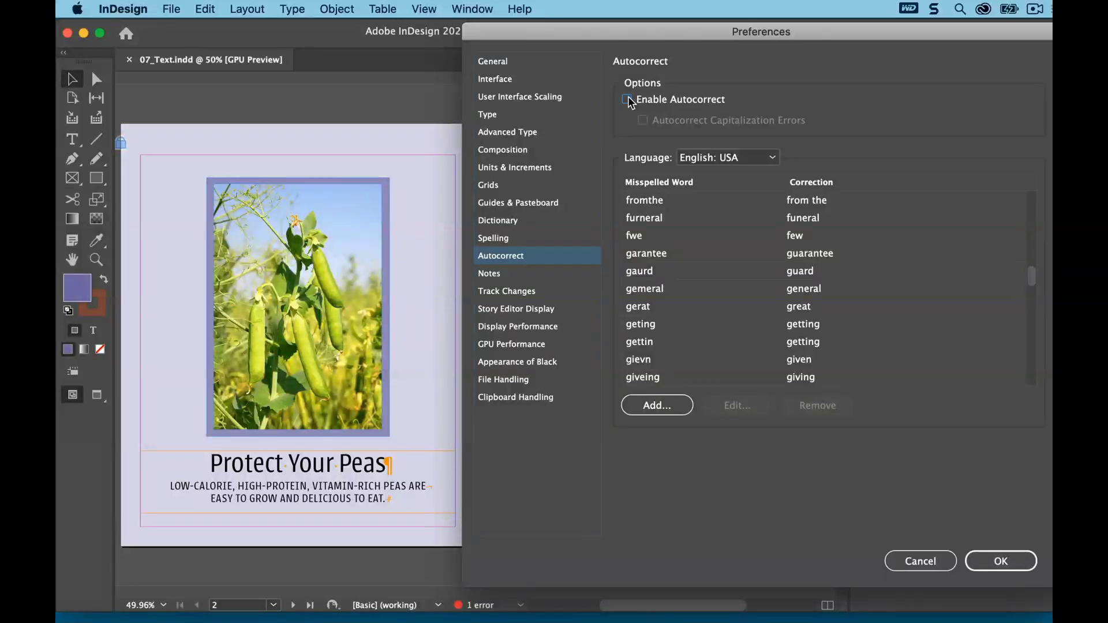
click(627, 98)
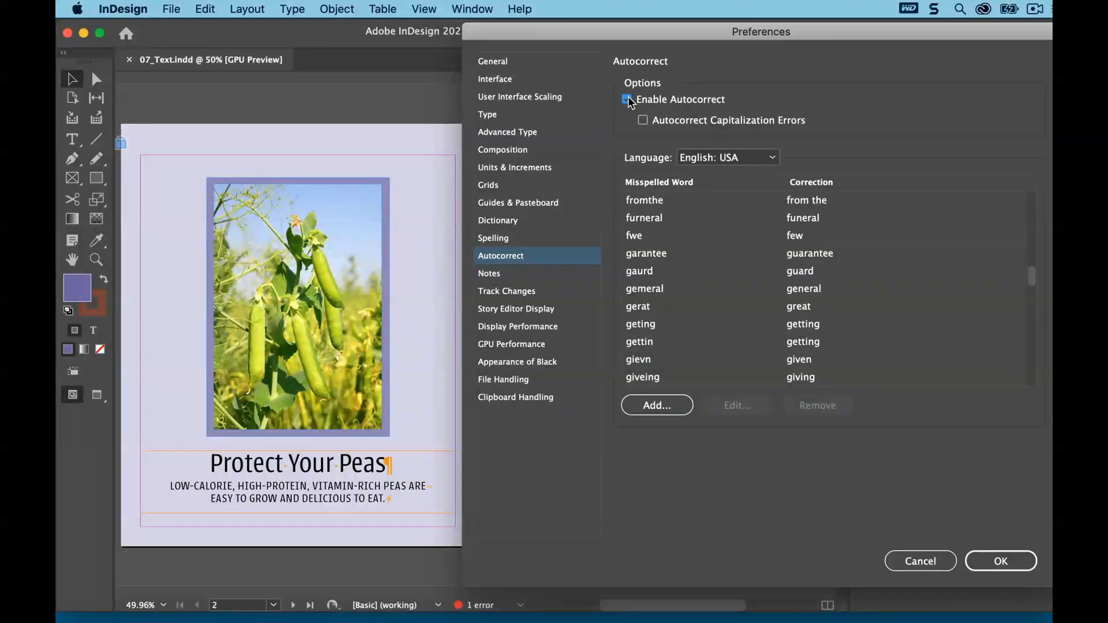
drag(1030, 276, 1029, 277)
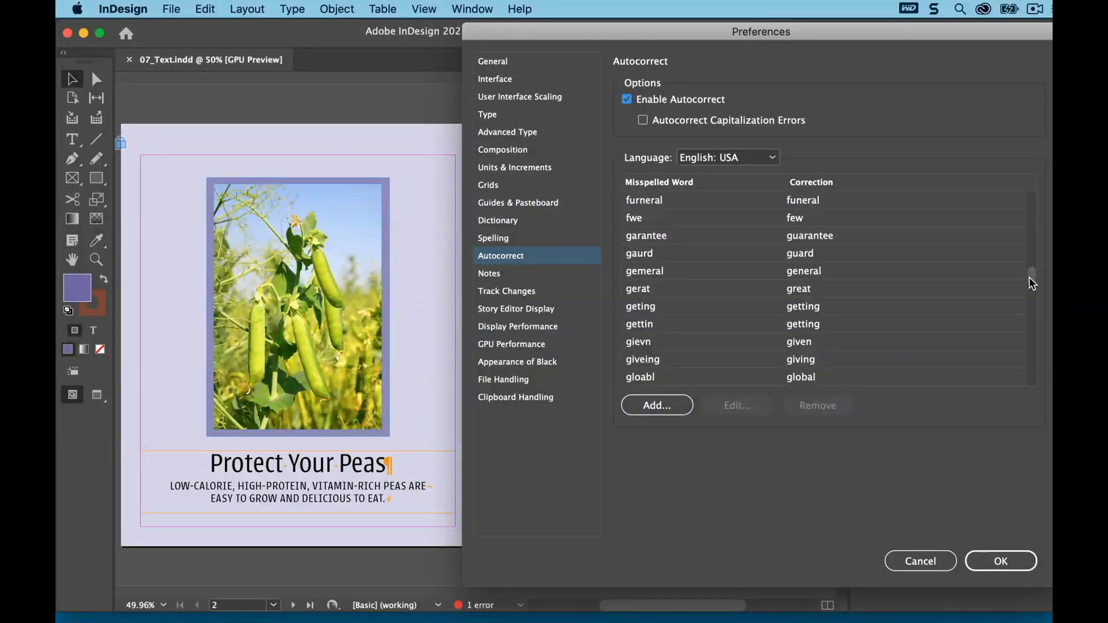
click(664, 406)
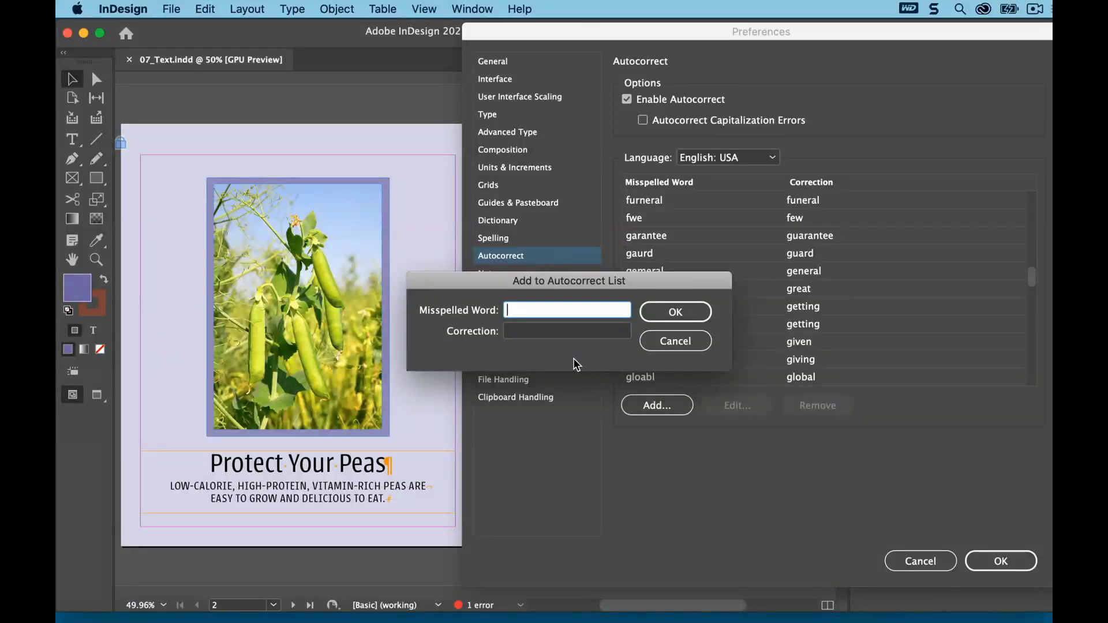
text(g)
drag(631, 279, 707, 244)
click(651, 296)
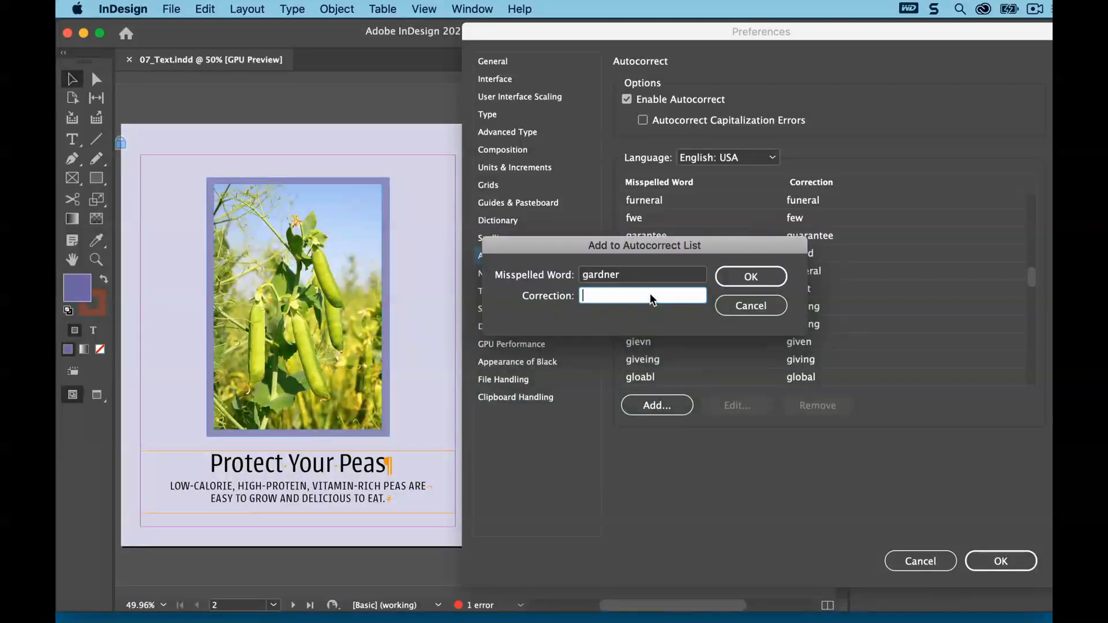
text(gardener)
click(731, 277)
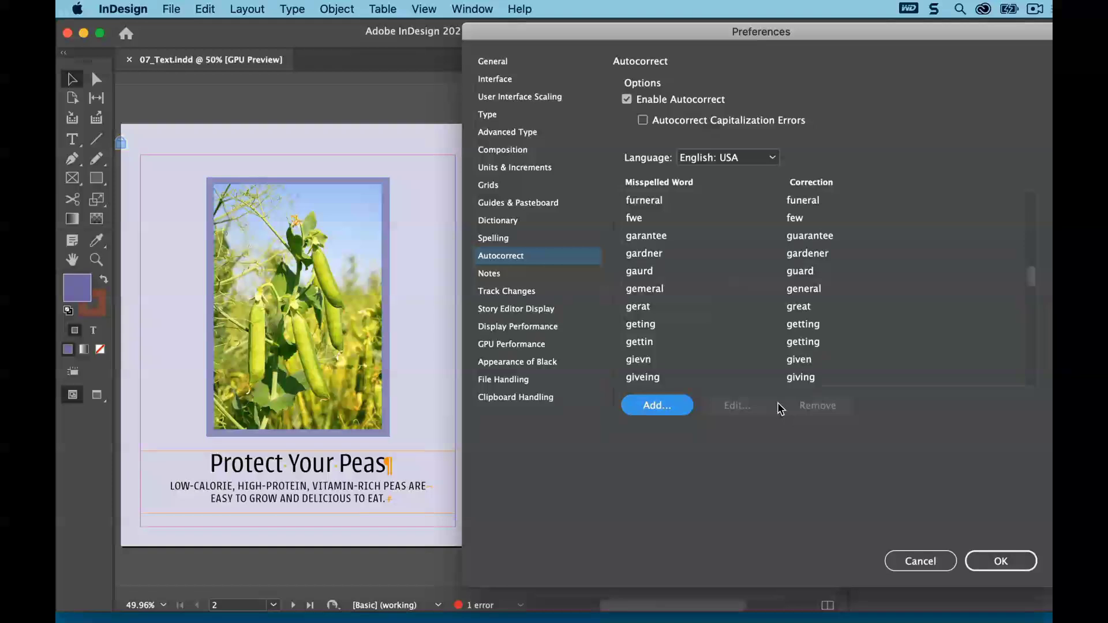
click(1000, 559)
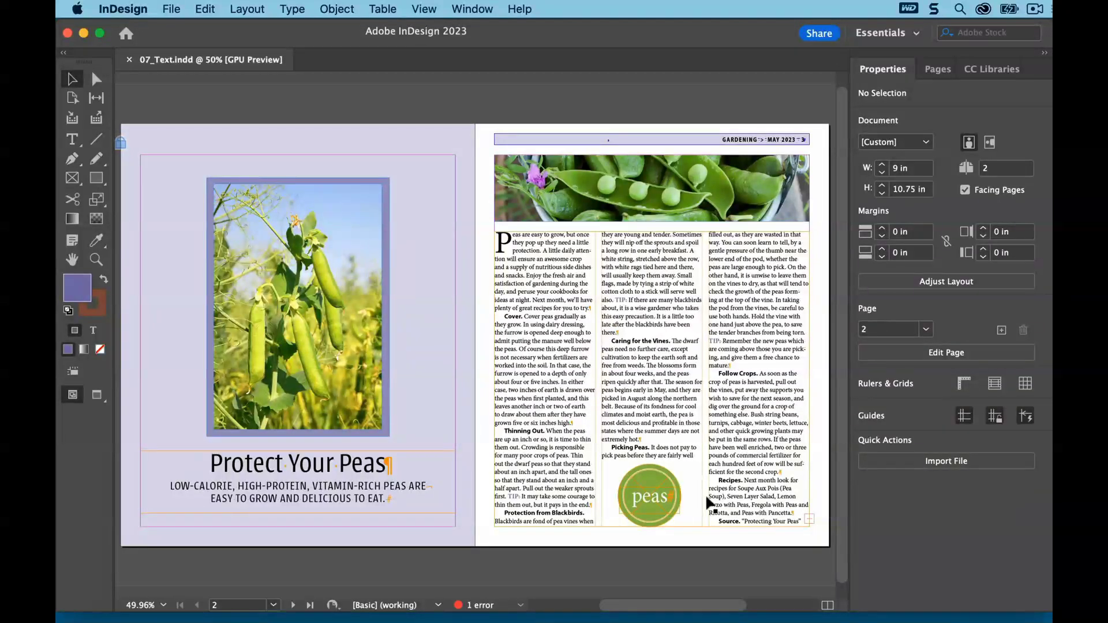
Check the Autocorrect option in the Spelling menu
click(205, 9)
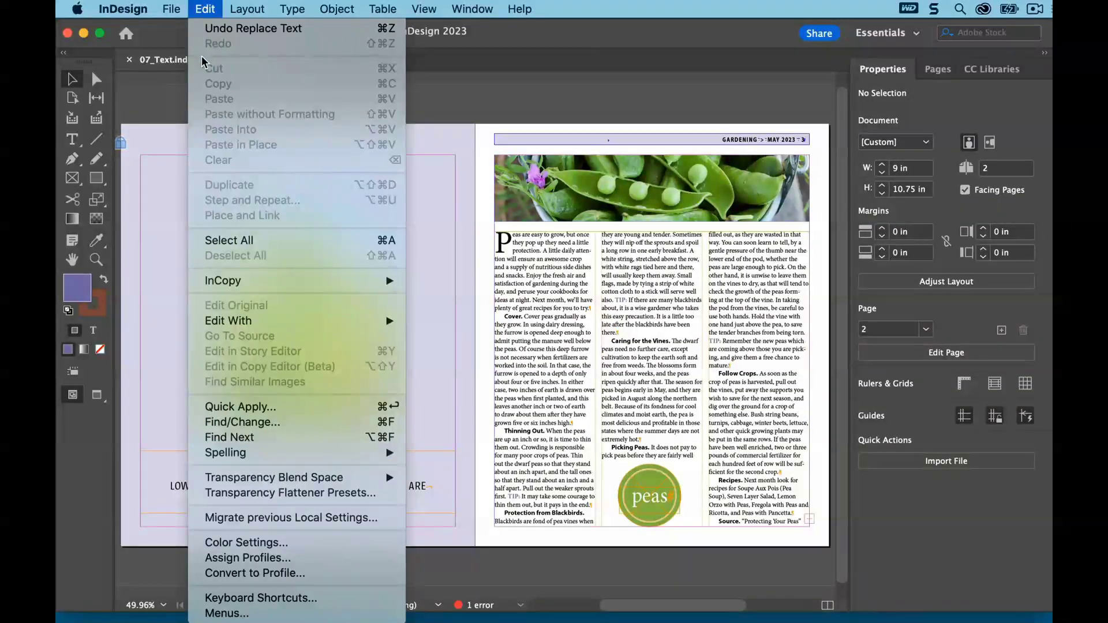
mouse_move(363, 454)
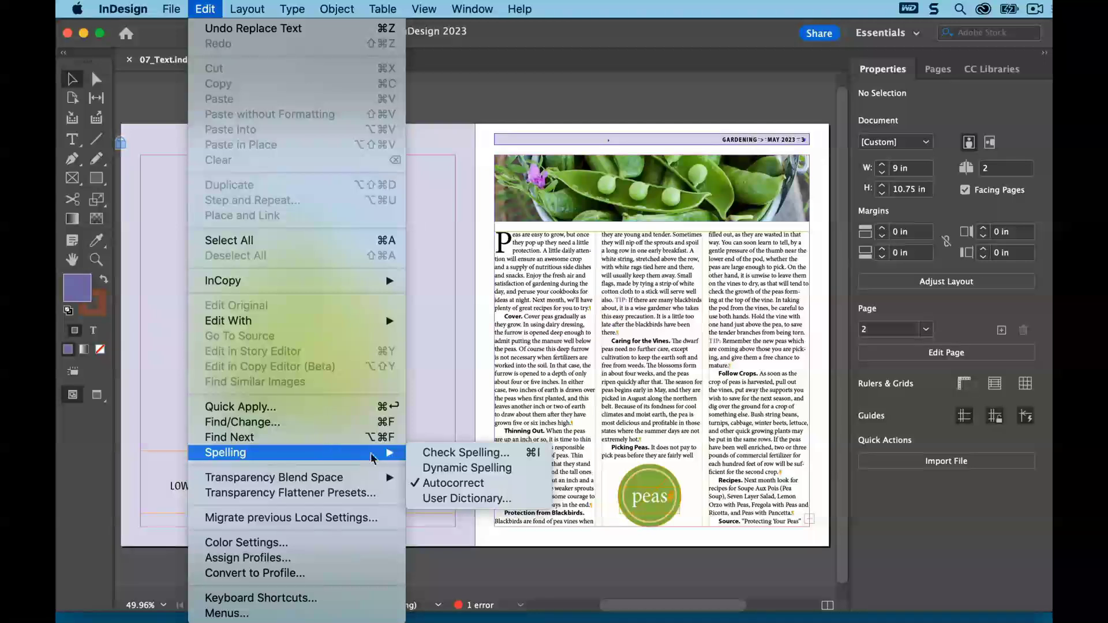
click(429, 373)
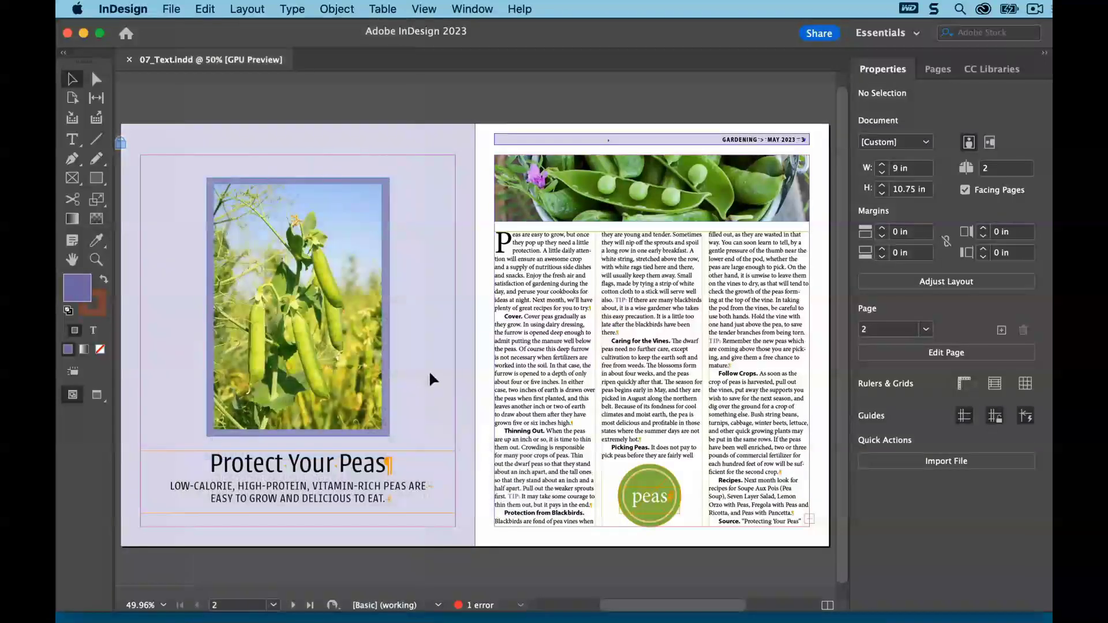
Test autocorrect by typing "gardner" after the "Protect Your Peas" headline
key(t)
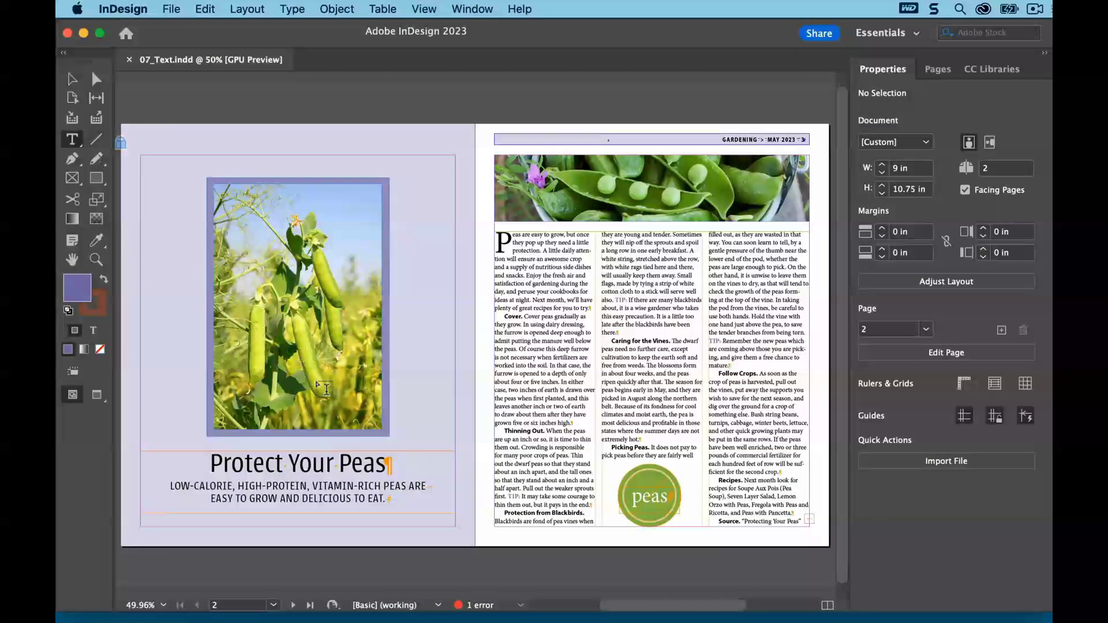
click(386, 463)
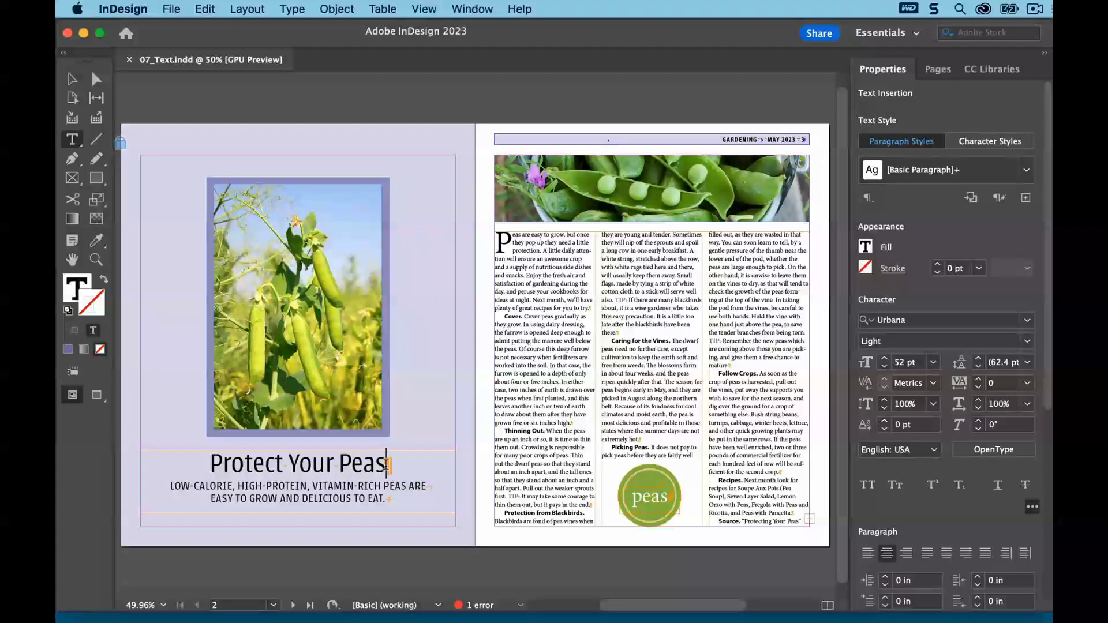
text(gar)
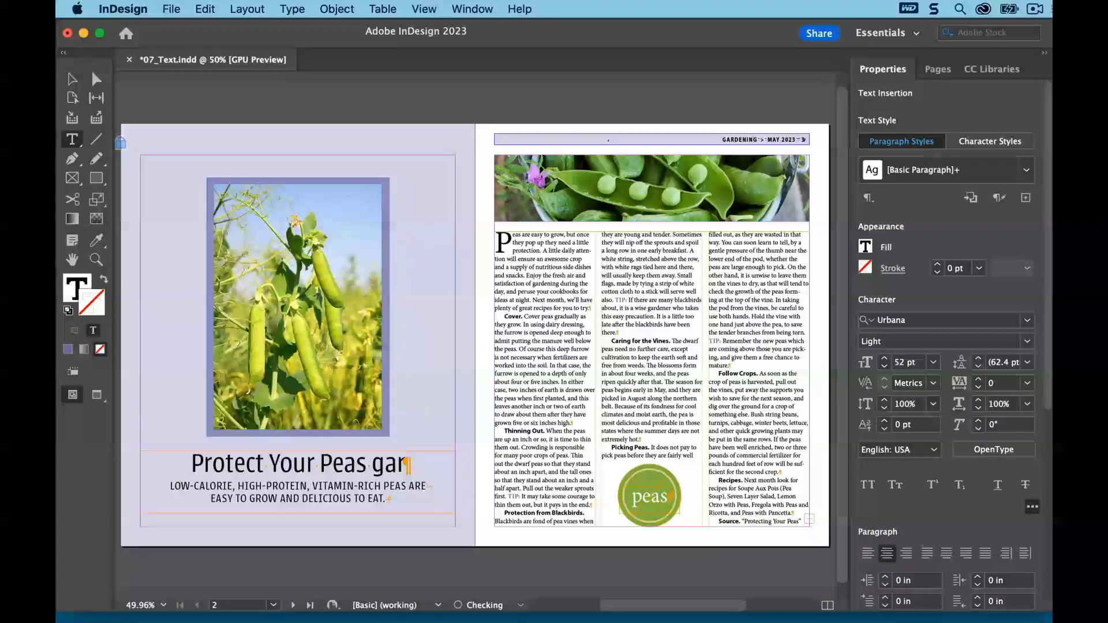
text(dner)
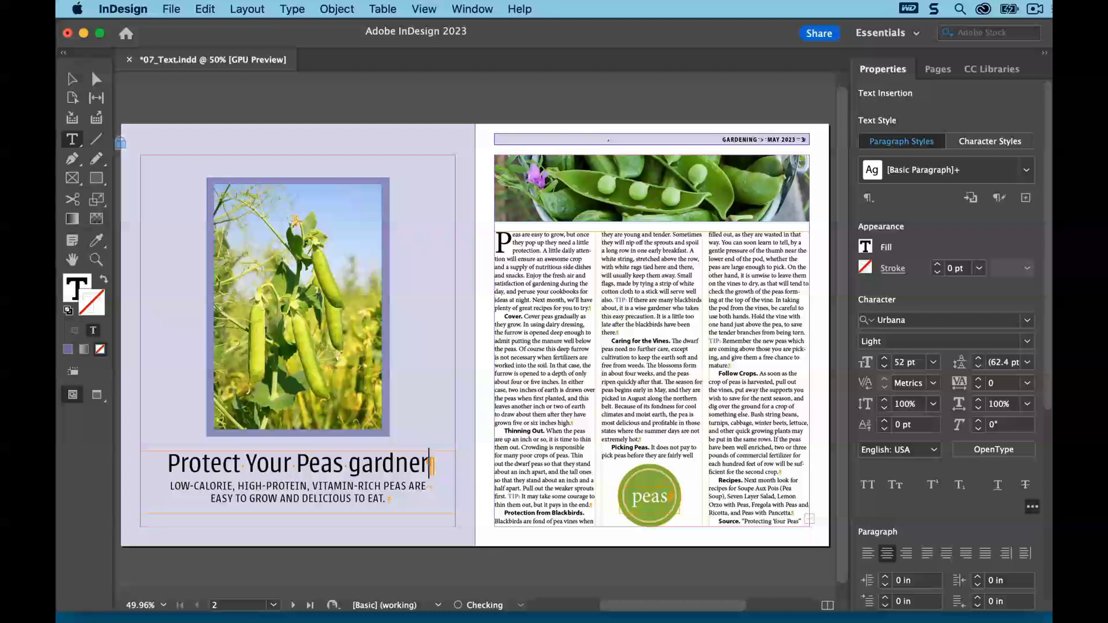
key(Left)
key(Left)
key(Left)
text(e)
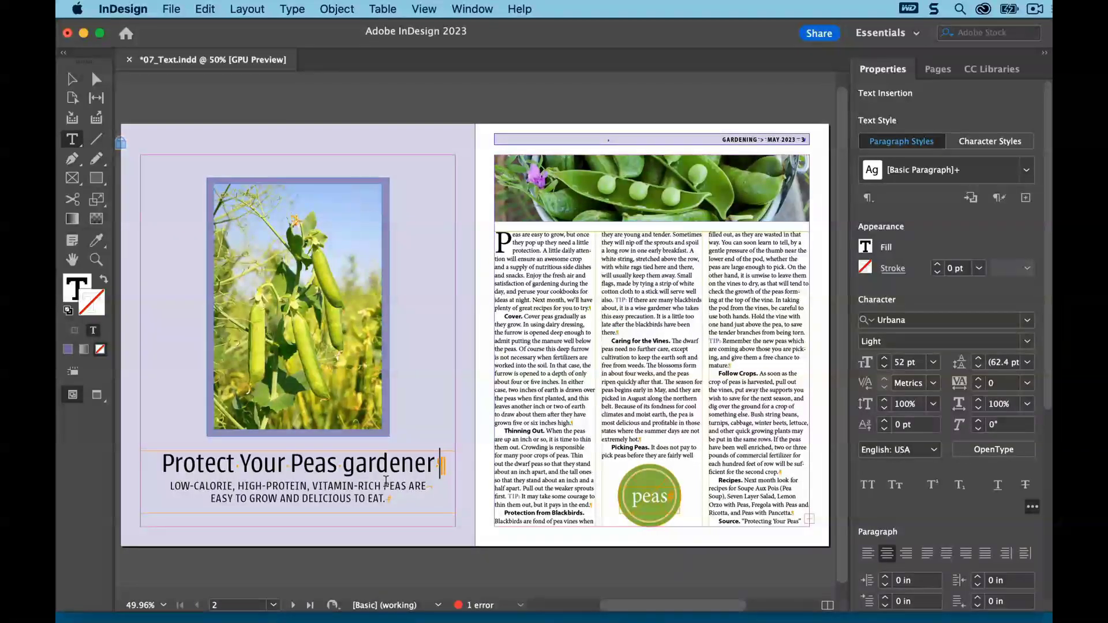
Undo the autocorrect replacement and the typing in the headline
click(206, 9)
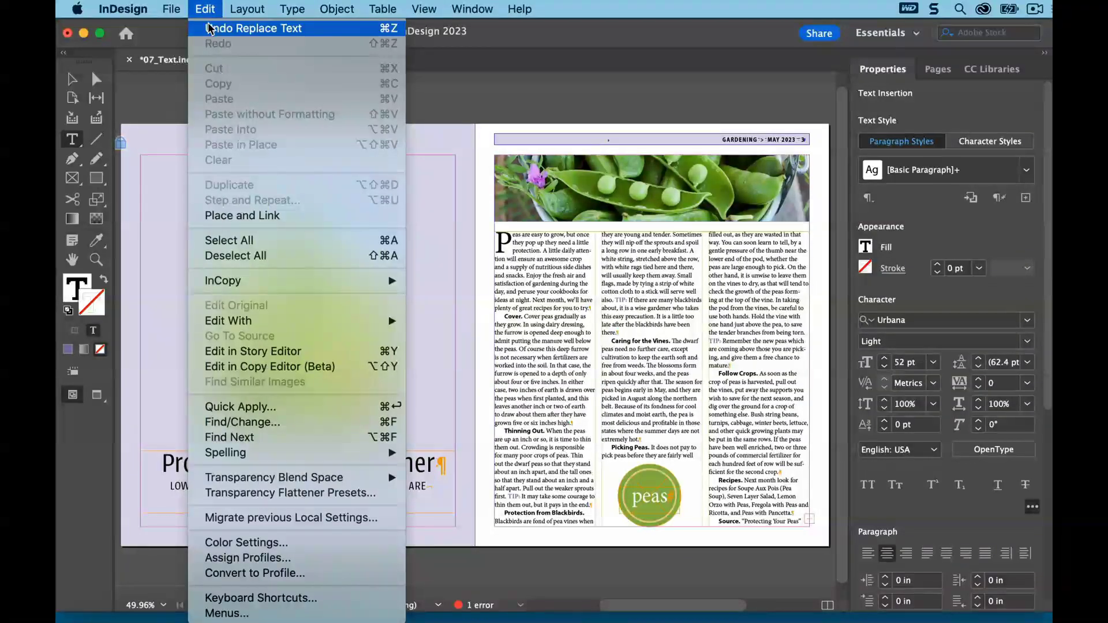
click(207, 29)
click(206, 10)
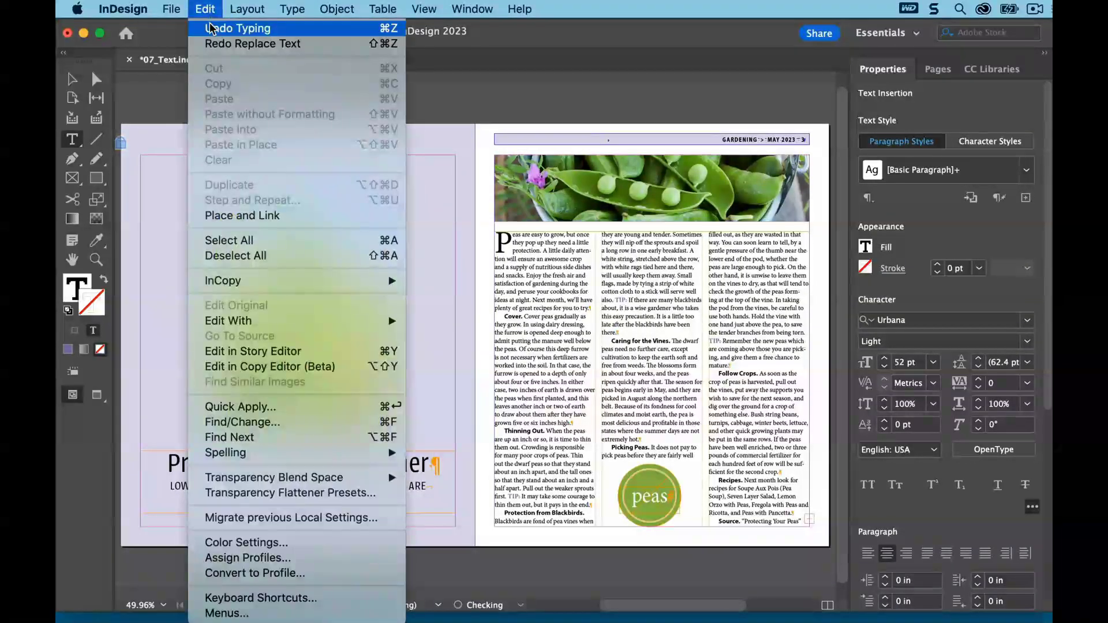
click(209, 26)
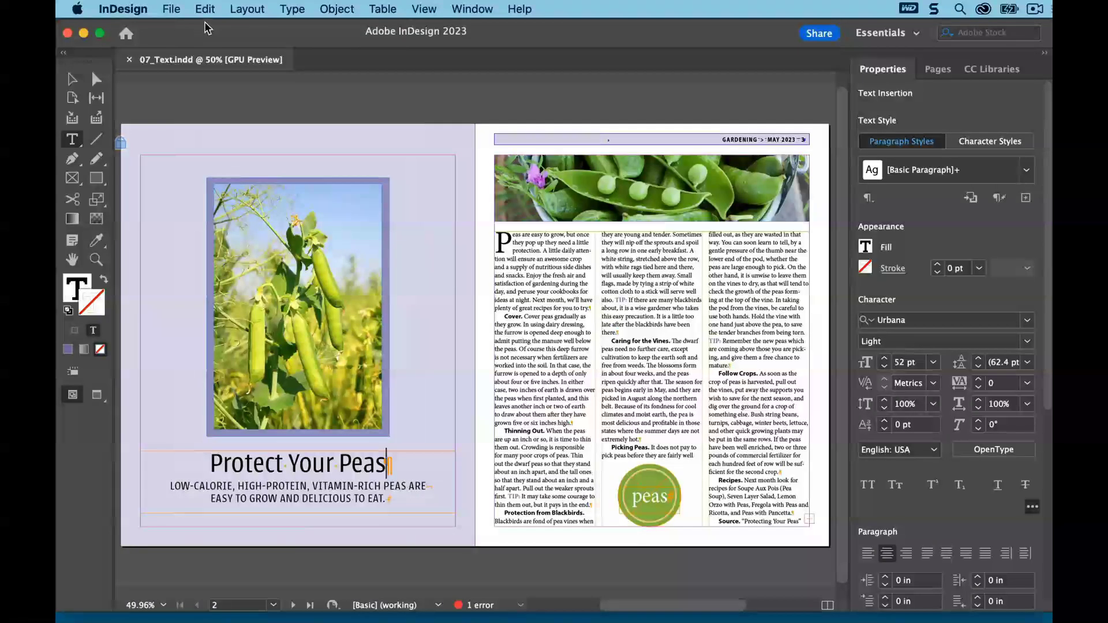
Enable drag-and-drop text editing in Layout View in the Type preferences
click(175, 9)
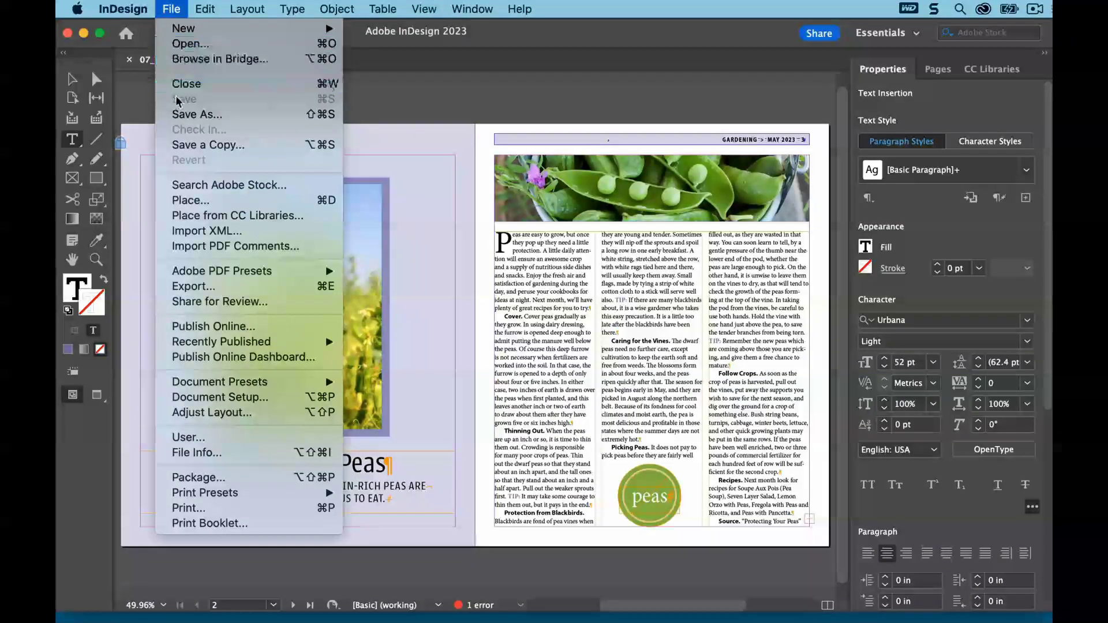
click(152, 103)
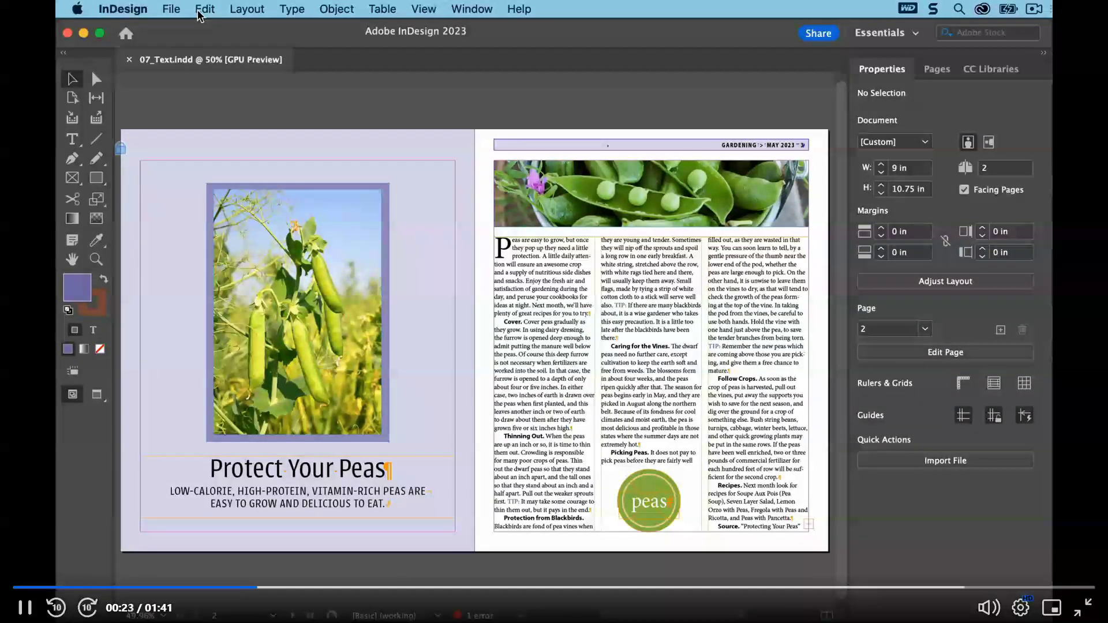
click(137, 9)
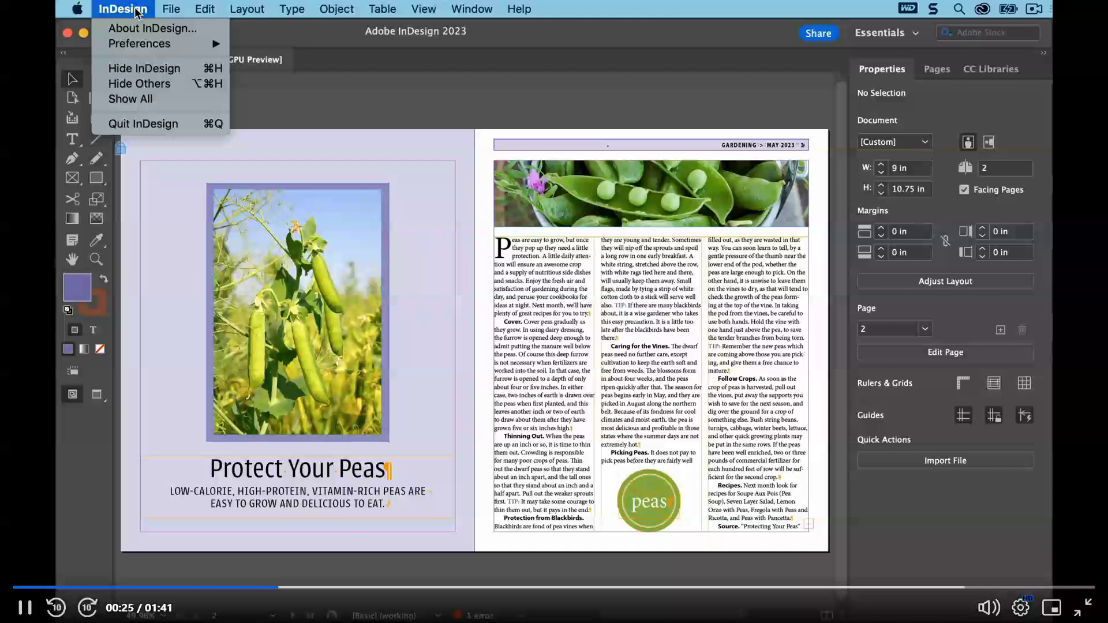
mouse_move(146, 48)
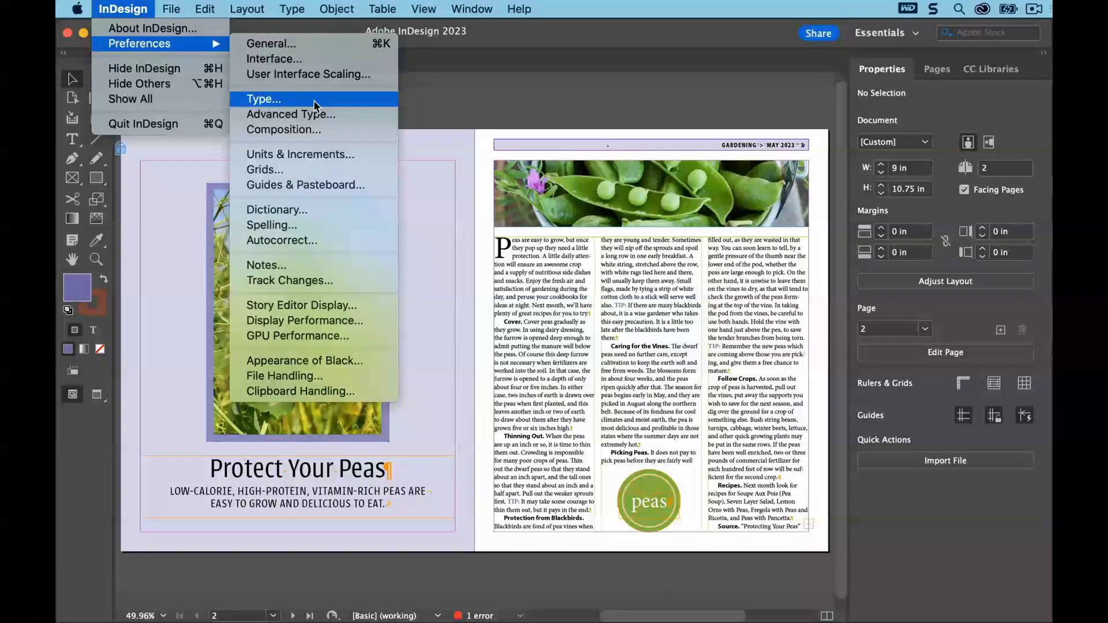
click(313, 99)
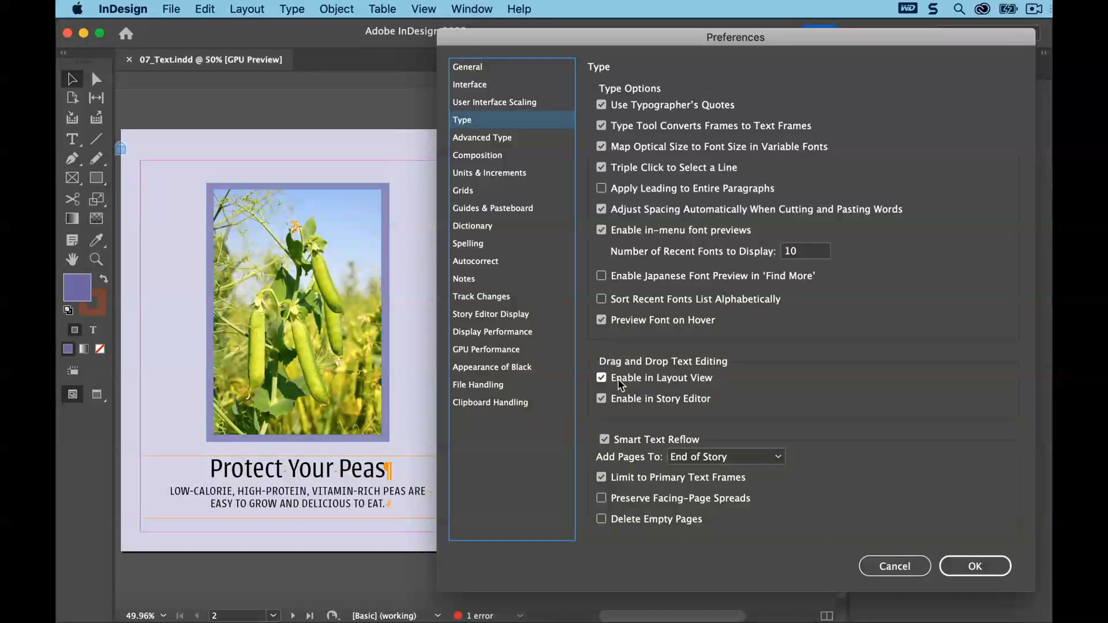
click(601, 378)
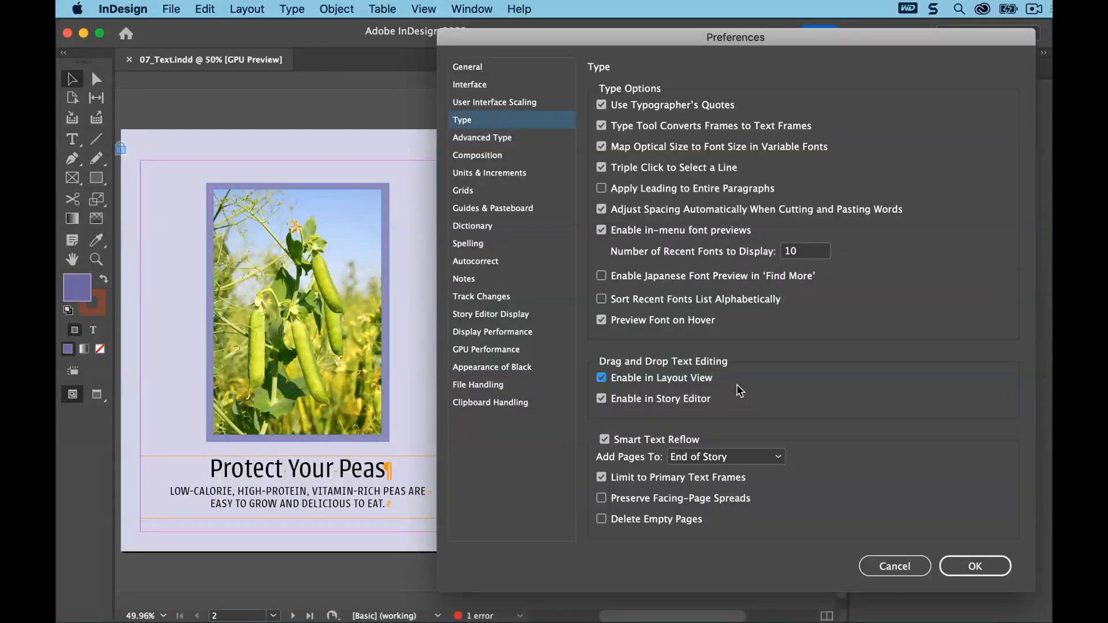
click(972, 566)
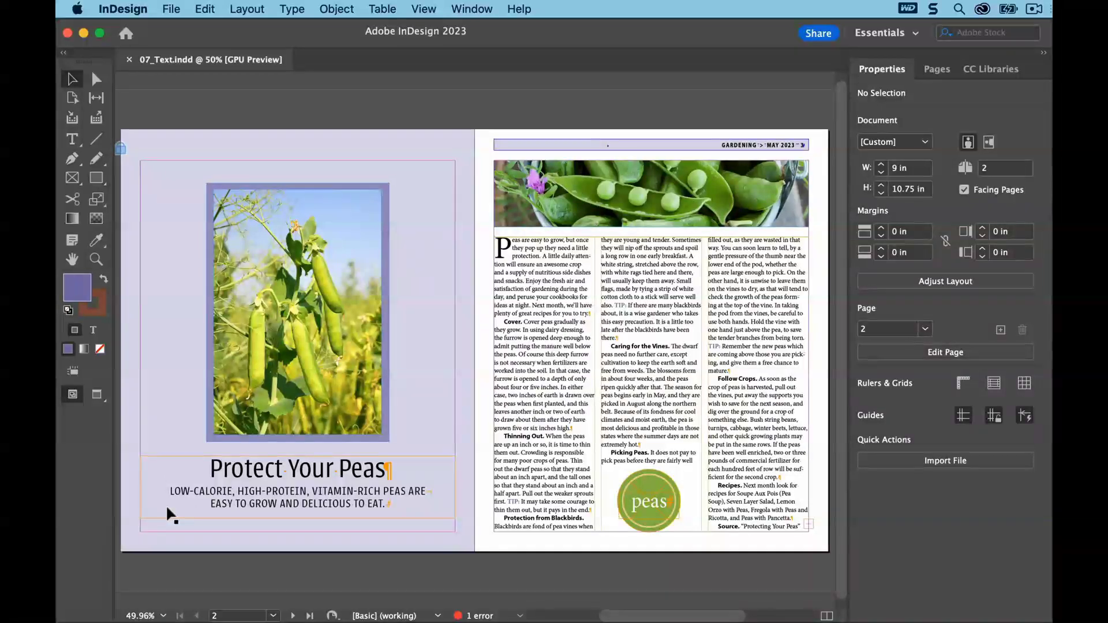
Move "LOW-CALORIE, " after "HIGH-PROTEIN, " in the subhead by dragging the selected text, and save the document
key(z)
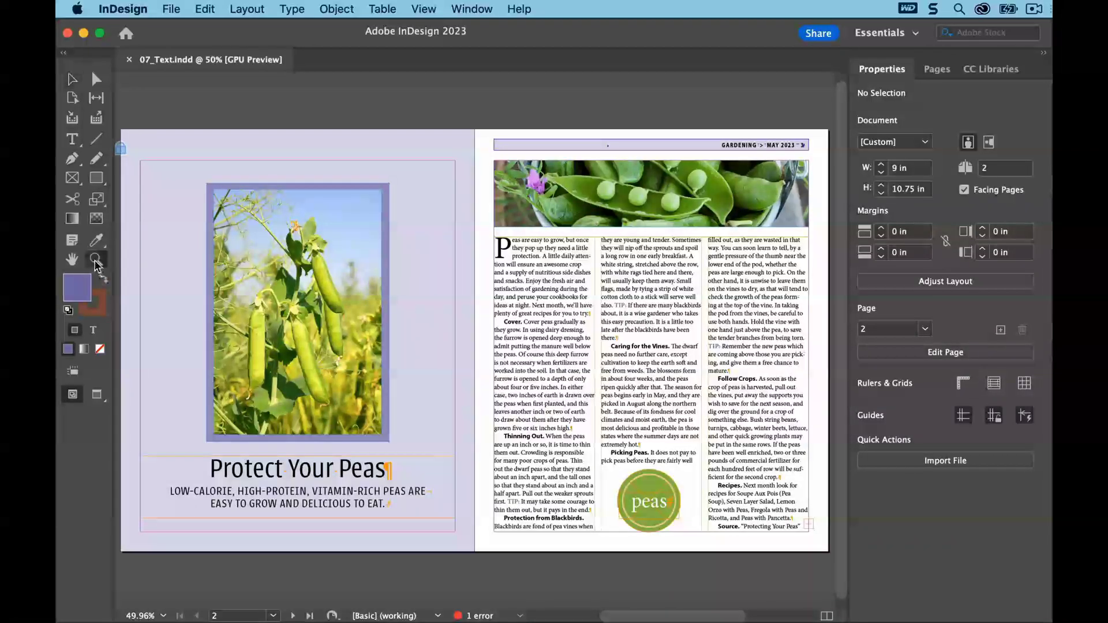
drag(129, 439, 463, 546)
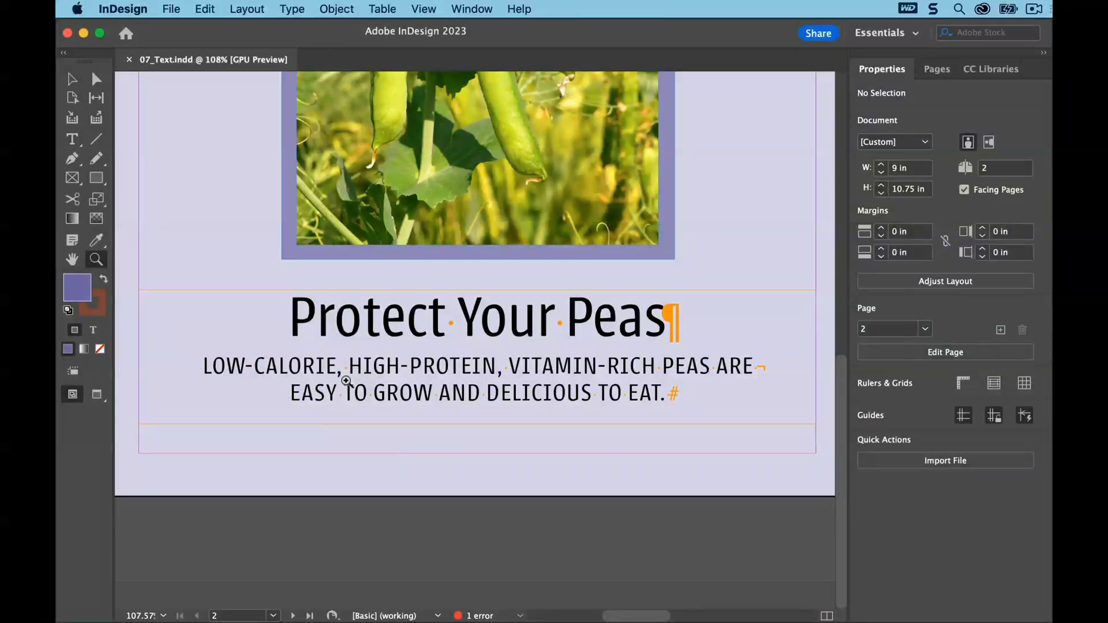
click(72, 140)
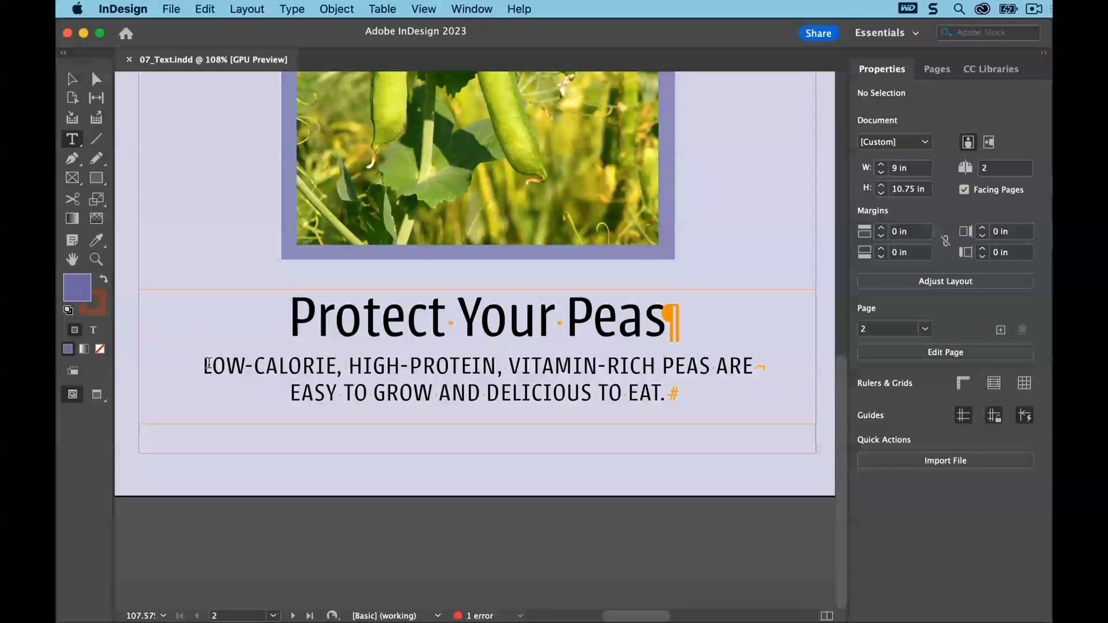
drag(206, 366, 346, 362)
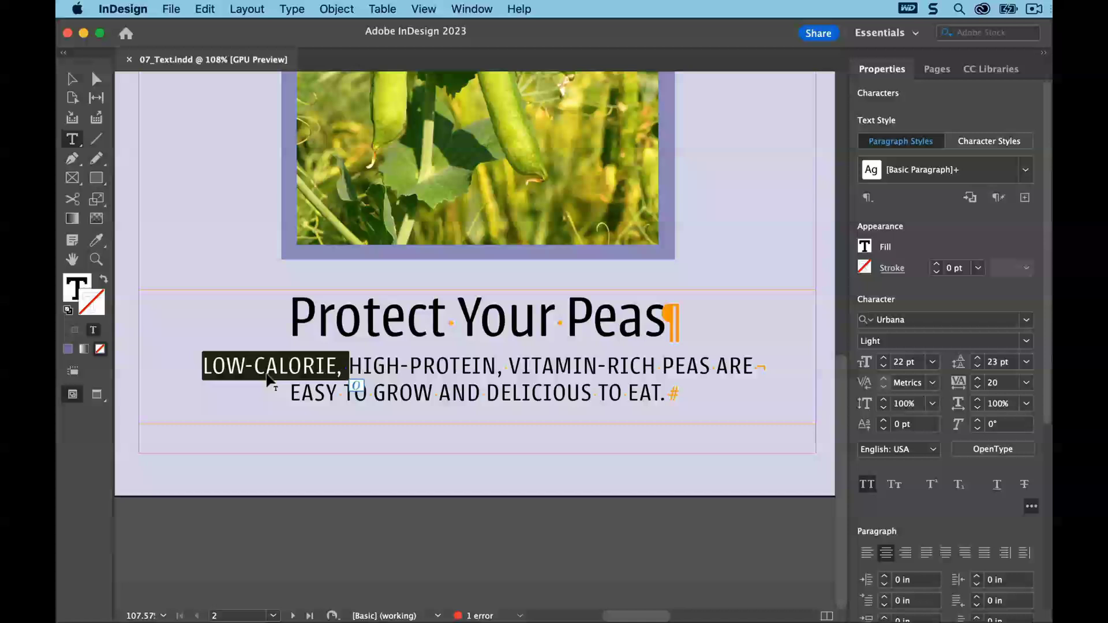
drag(266, 374, 510, 376)
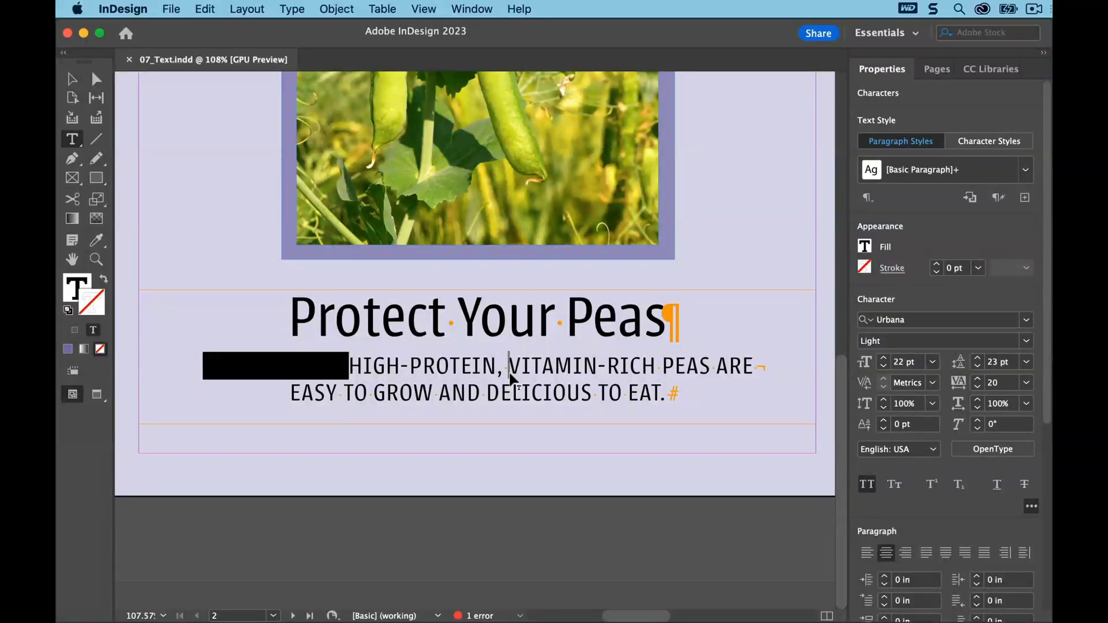
drag(510, 378, 509, 375)
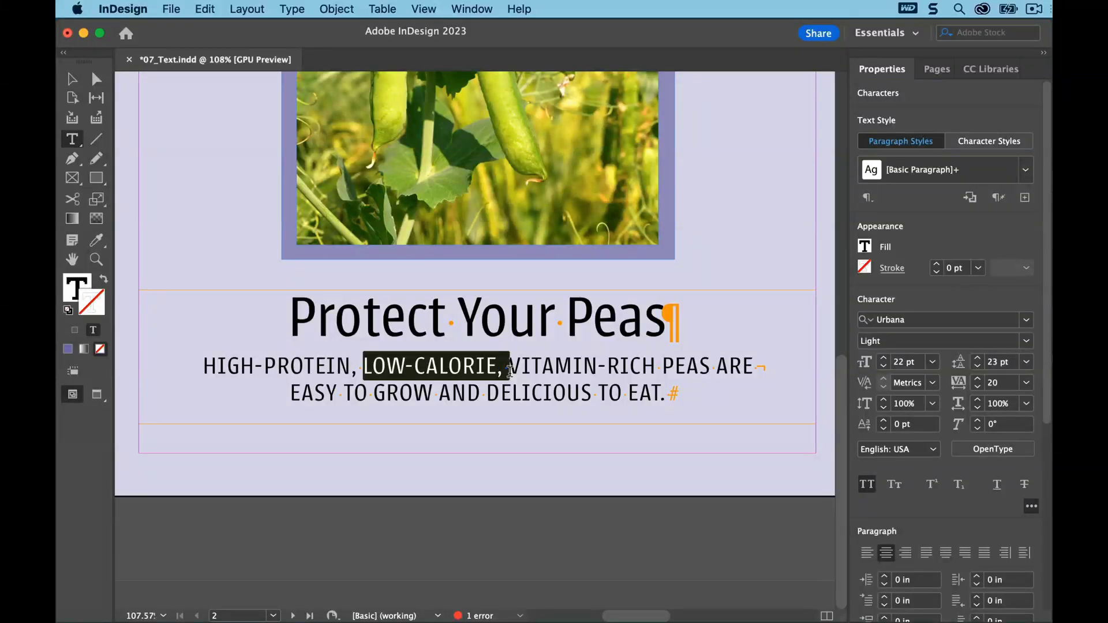
click(367, 523)
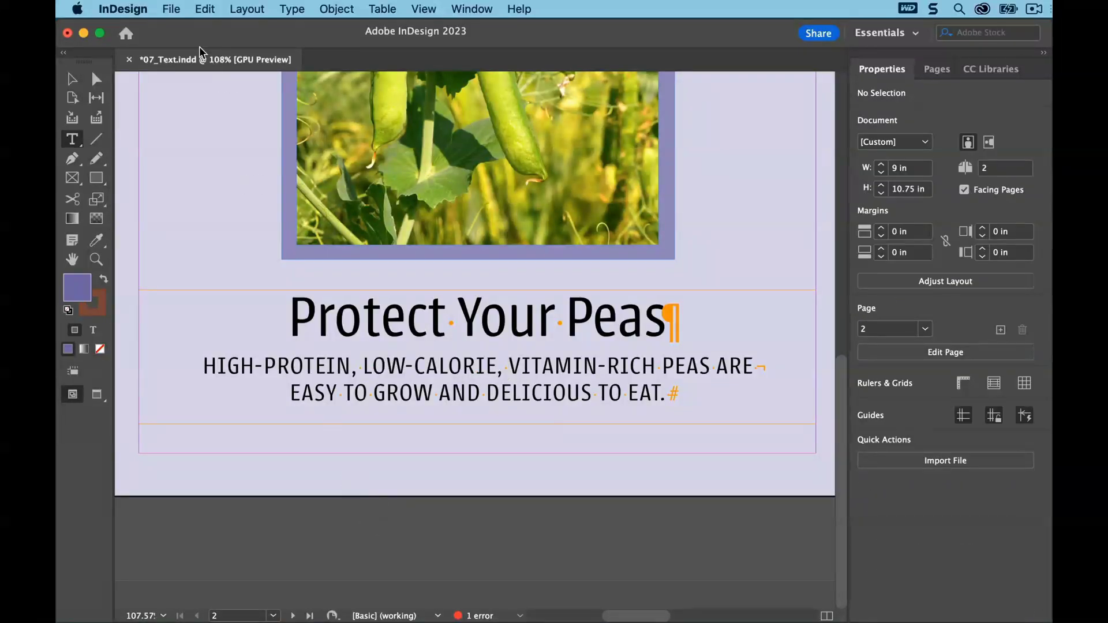
click(171, 9)
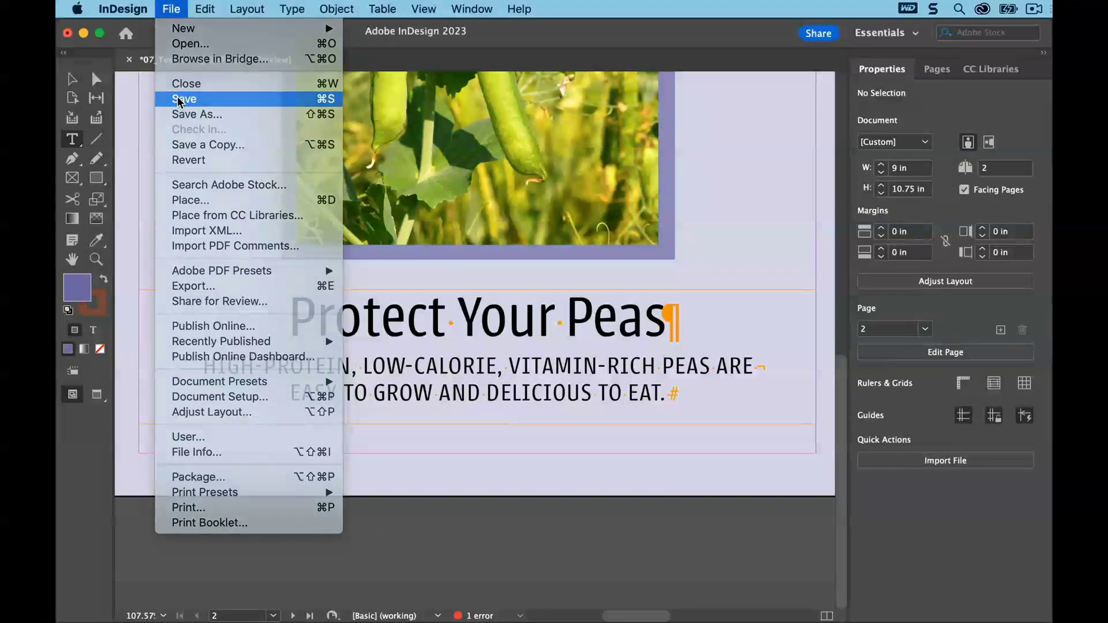
click(179, 101)
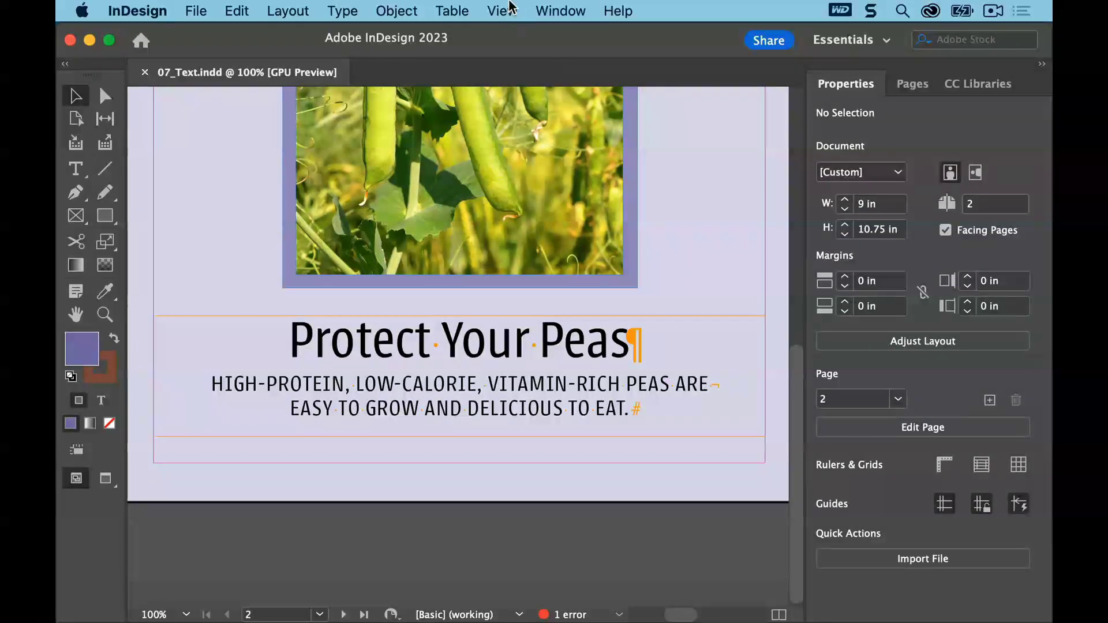
Open the main story at the "Follow Crops." paragraph in the Story Editor
click(501, 11)
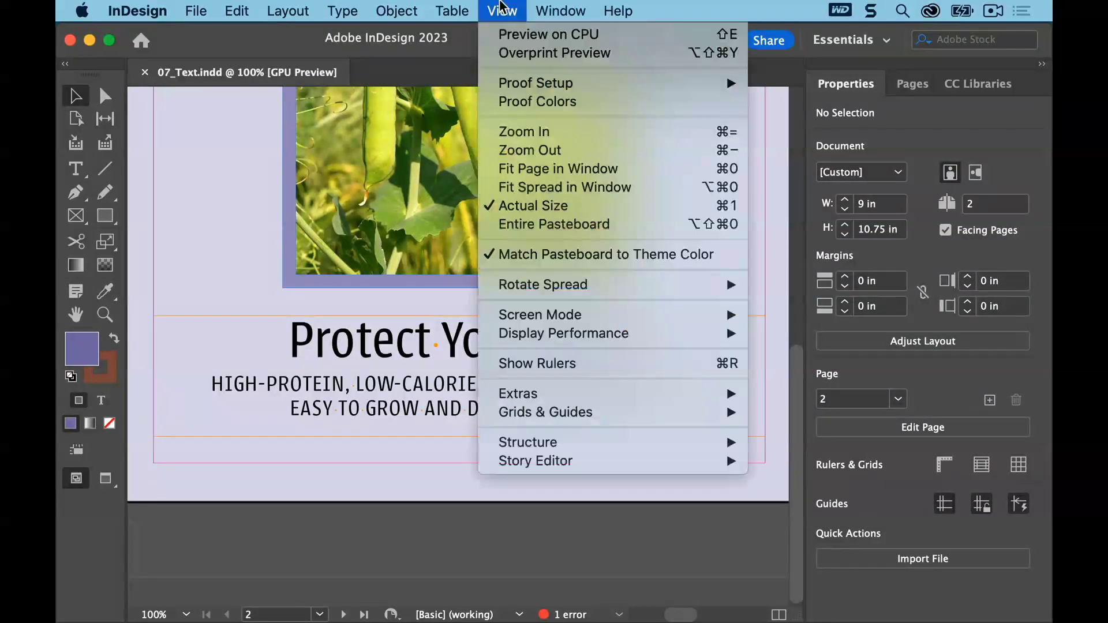
click(548, 188)
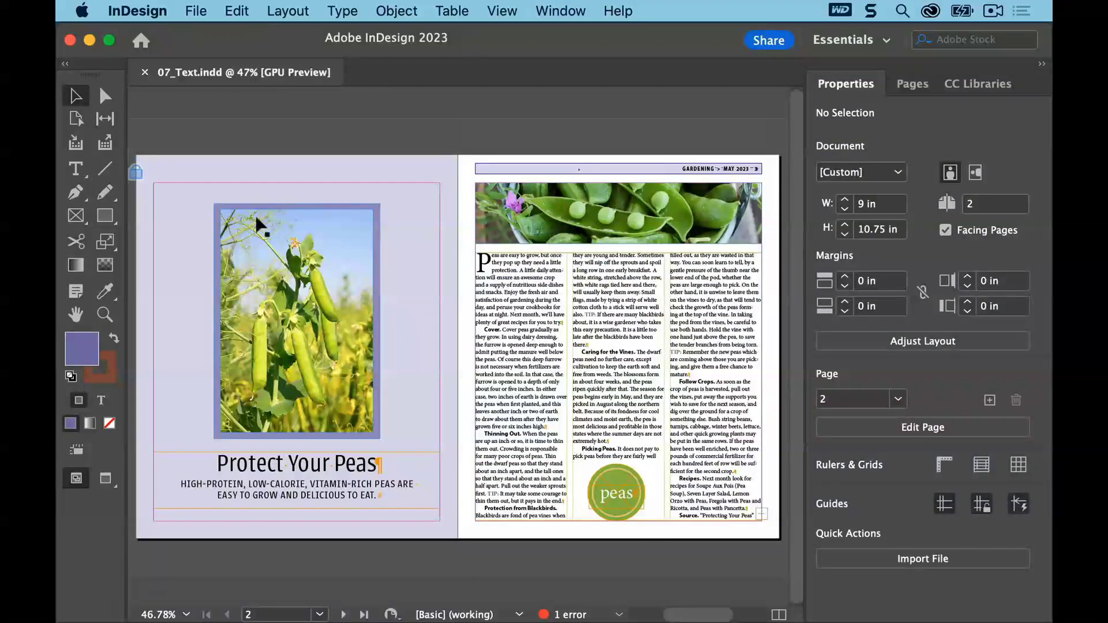
click(76, 168)
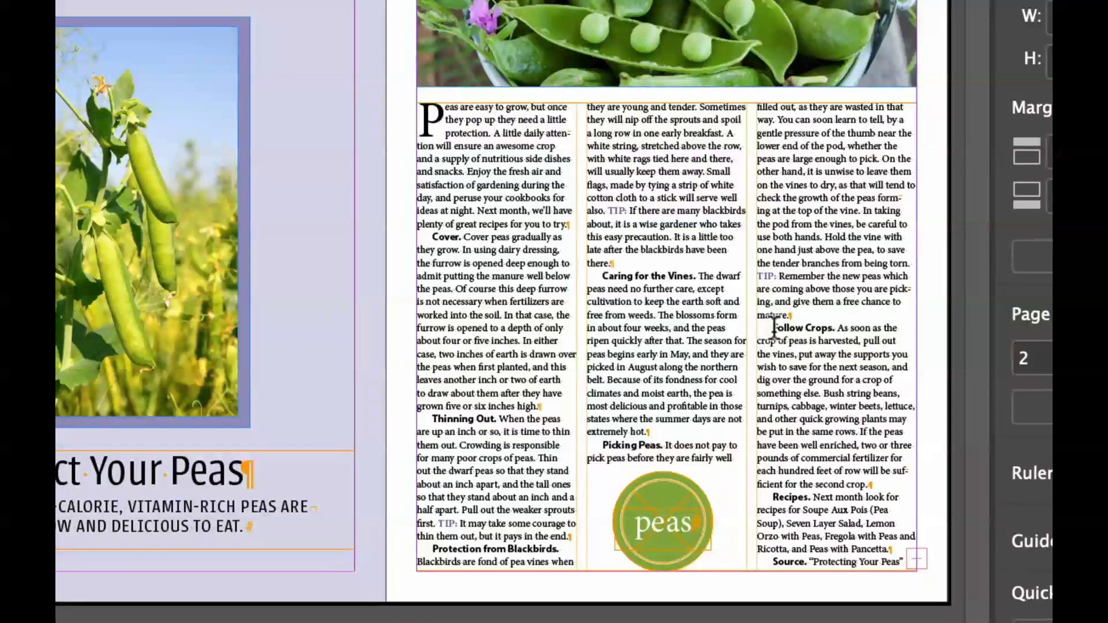
click(781, 337)
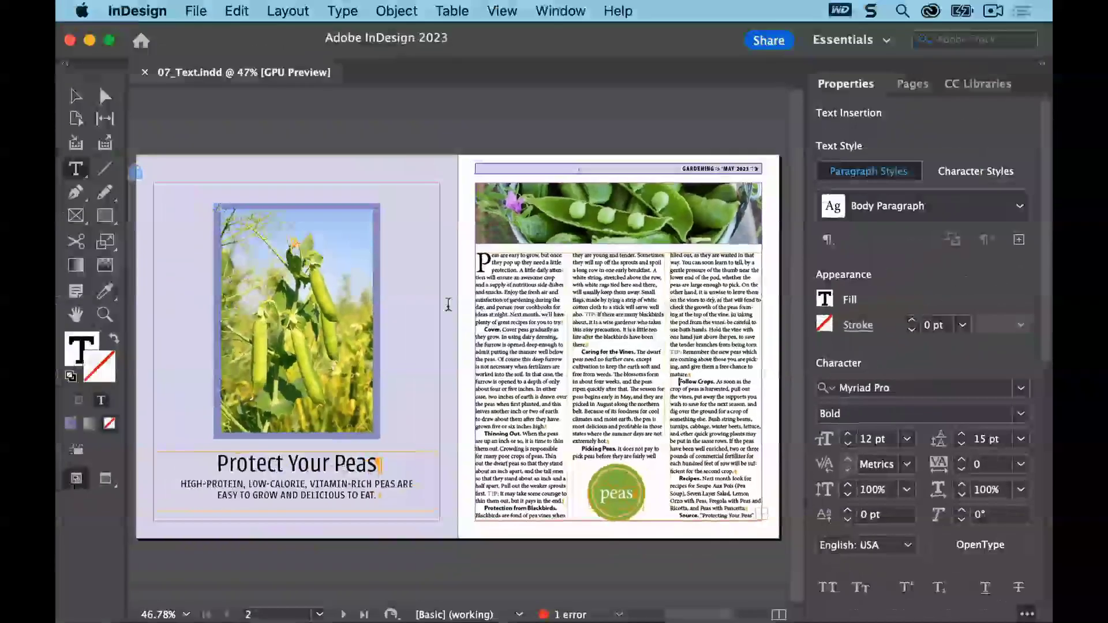
click(237, 11)
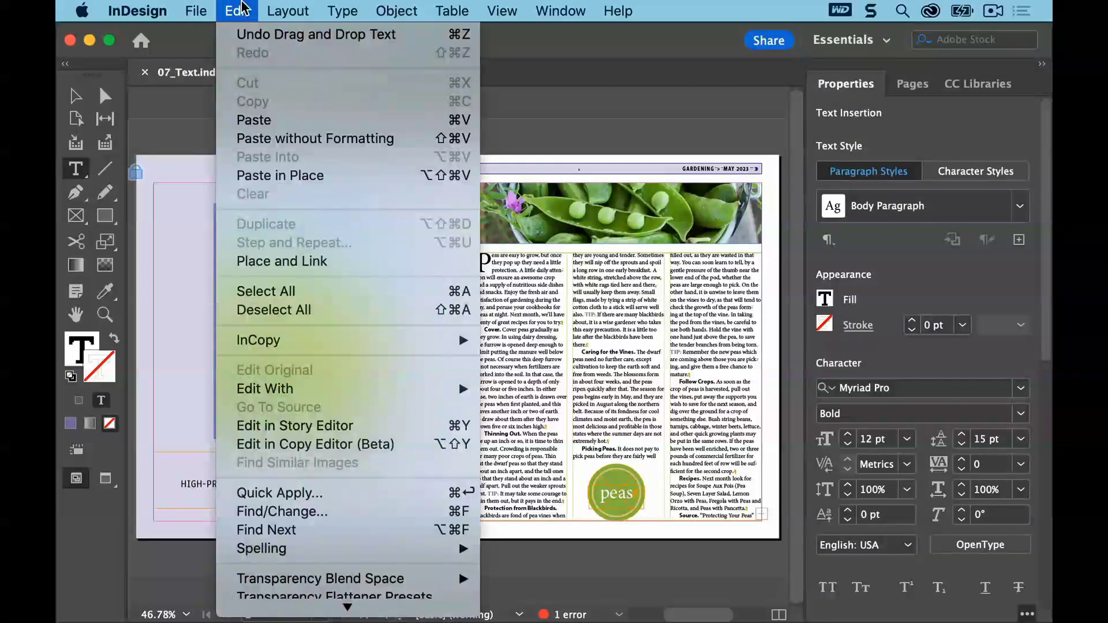
click(353, 427)
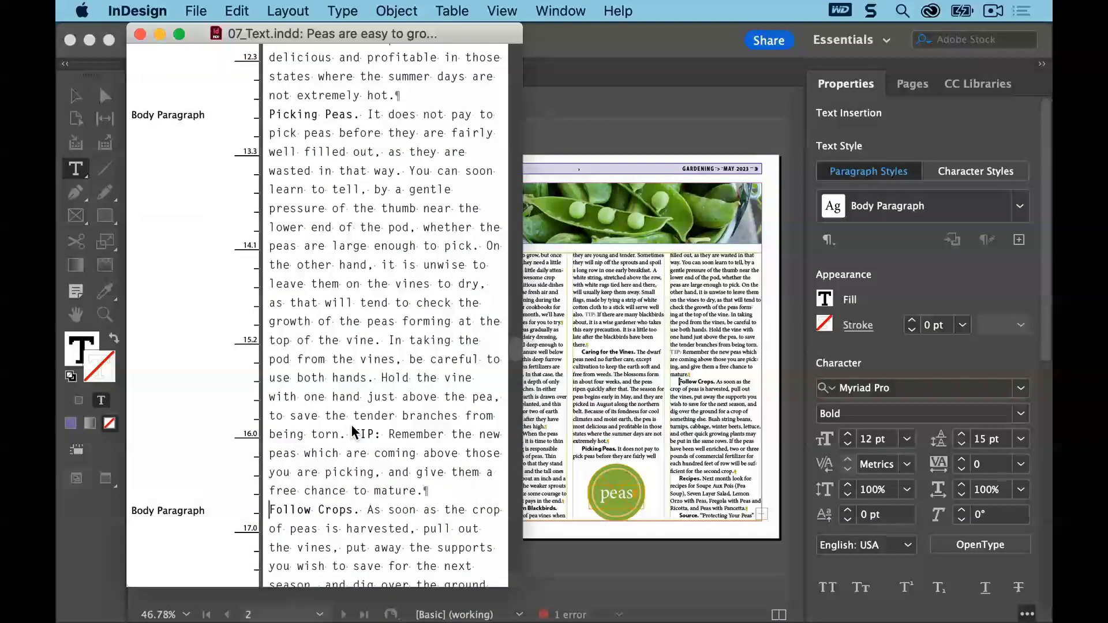
drag(341, 35, 485, 45)
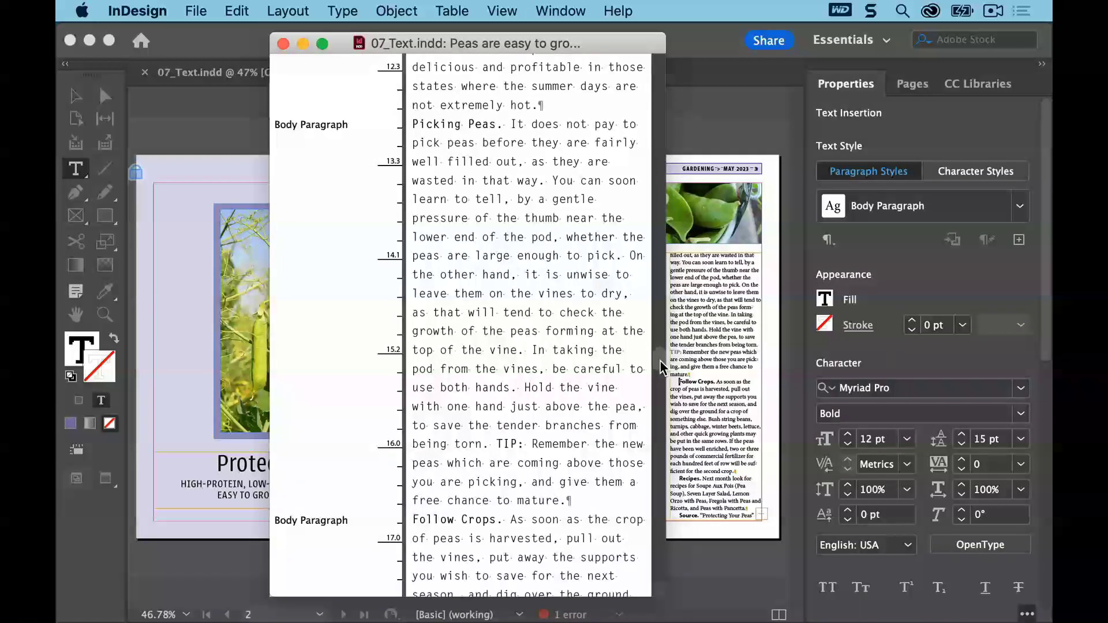
Delete the sentence "If the peas have been well enriched… sufficient for the second crop." from the Follow Crops paragraph
drag(660, 367, 662, 499)
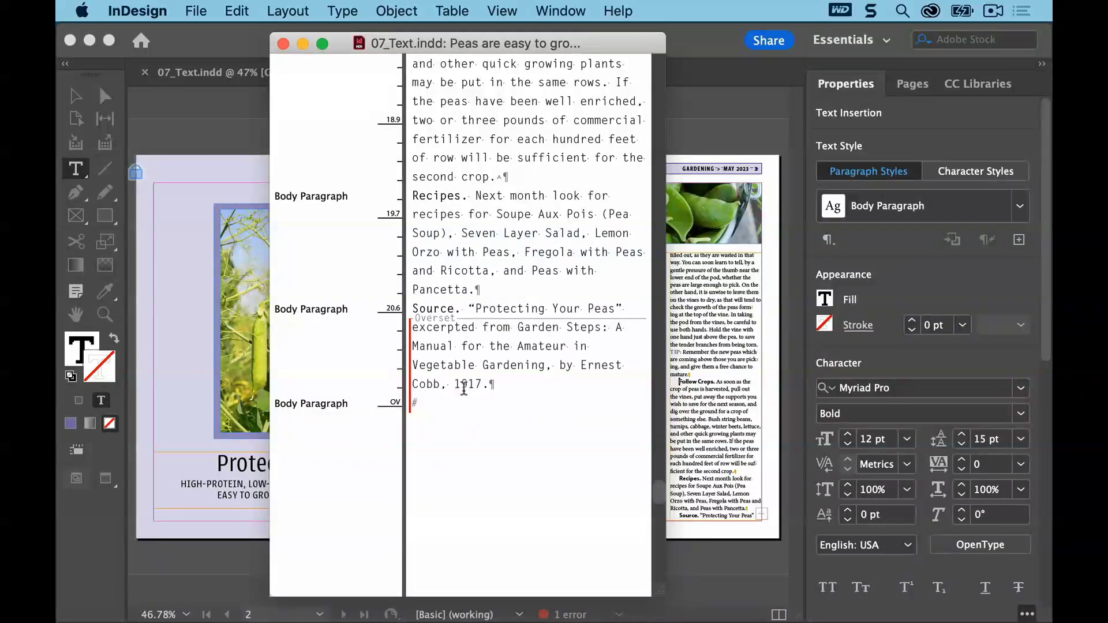
scroll(659, 493, up, 2)
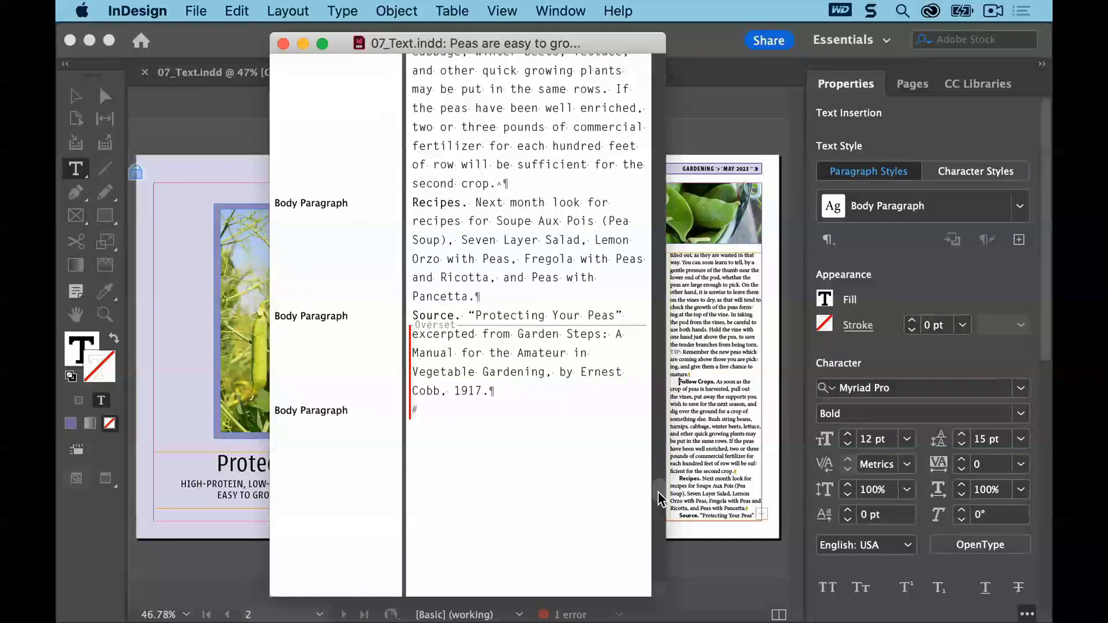
drag(659, 494, 658, 436)
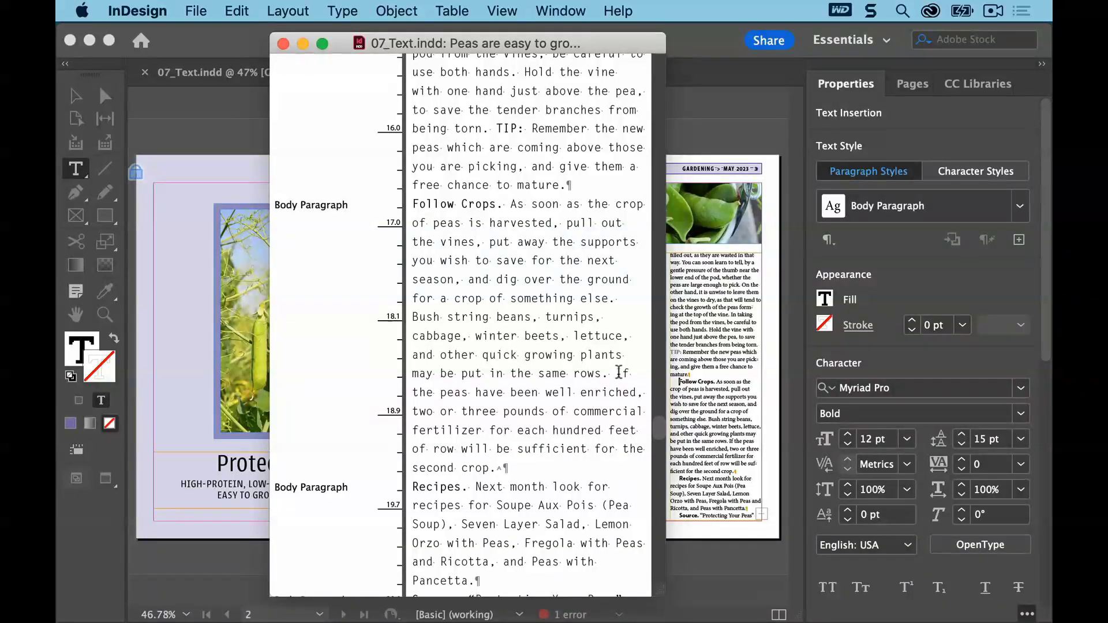
drag(615, 372, 496, 468)
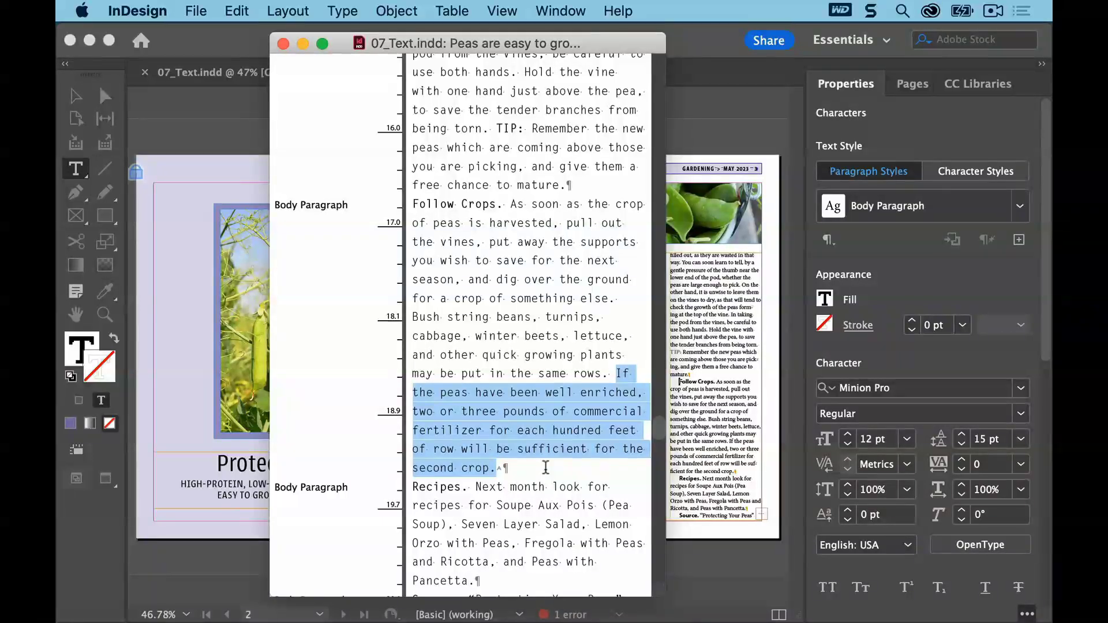
key(BackSpace)
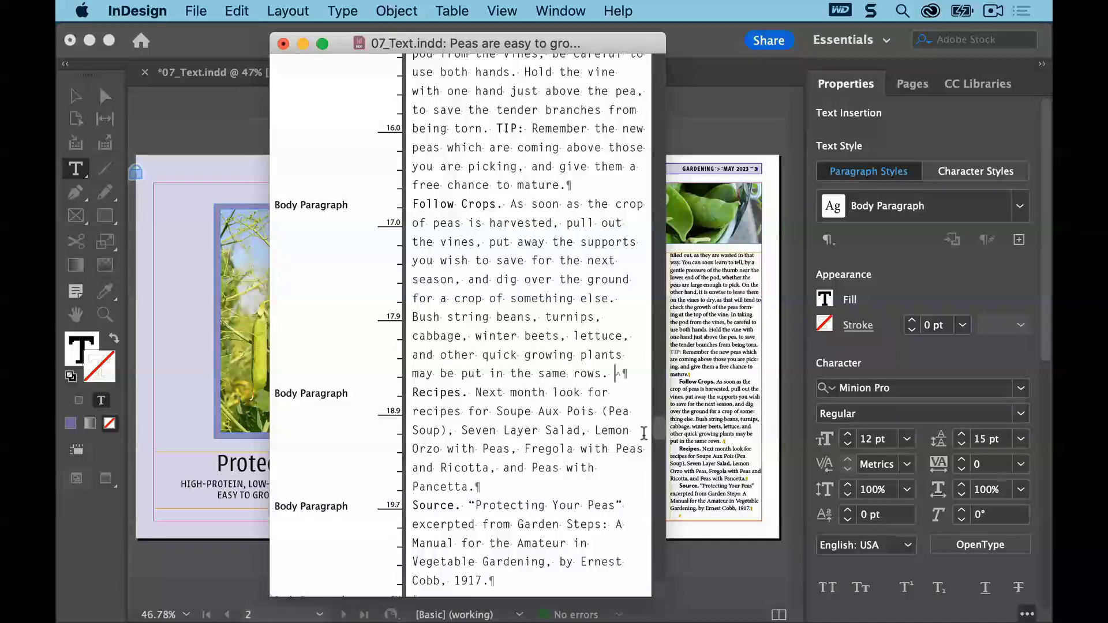
Save the document
drag(662, 433, 662, 475)
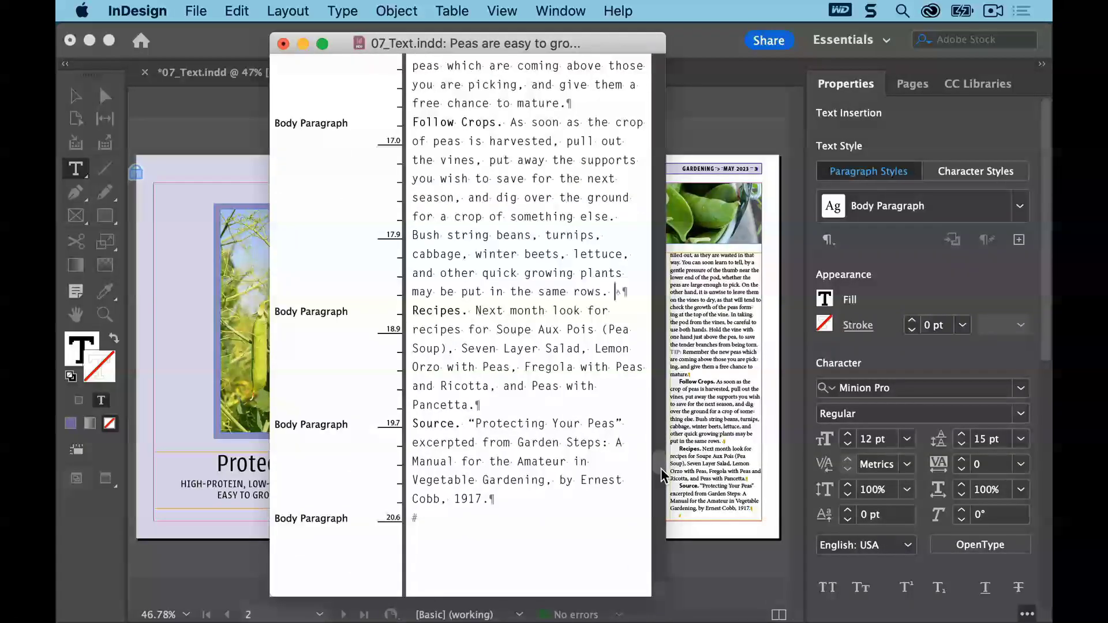
click(196, 11)
click(208, 120)
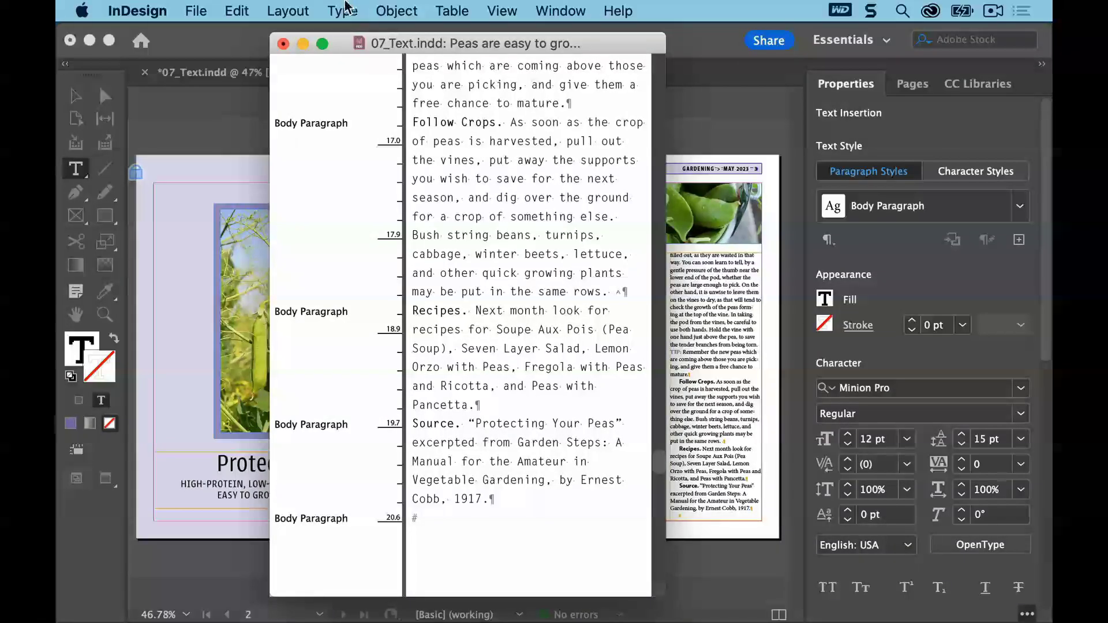
Turn on Track Changes in Current Story
click(342, 11)
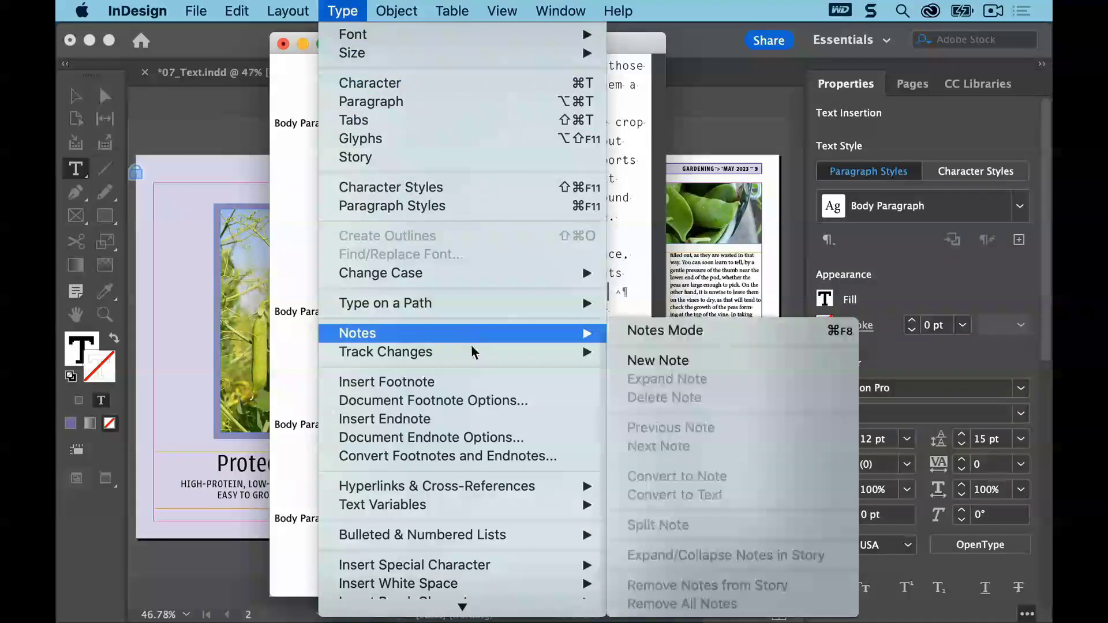
mouse_move(507, 353)
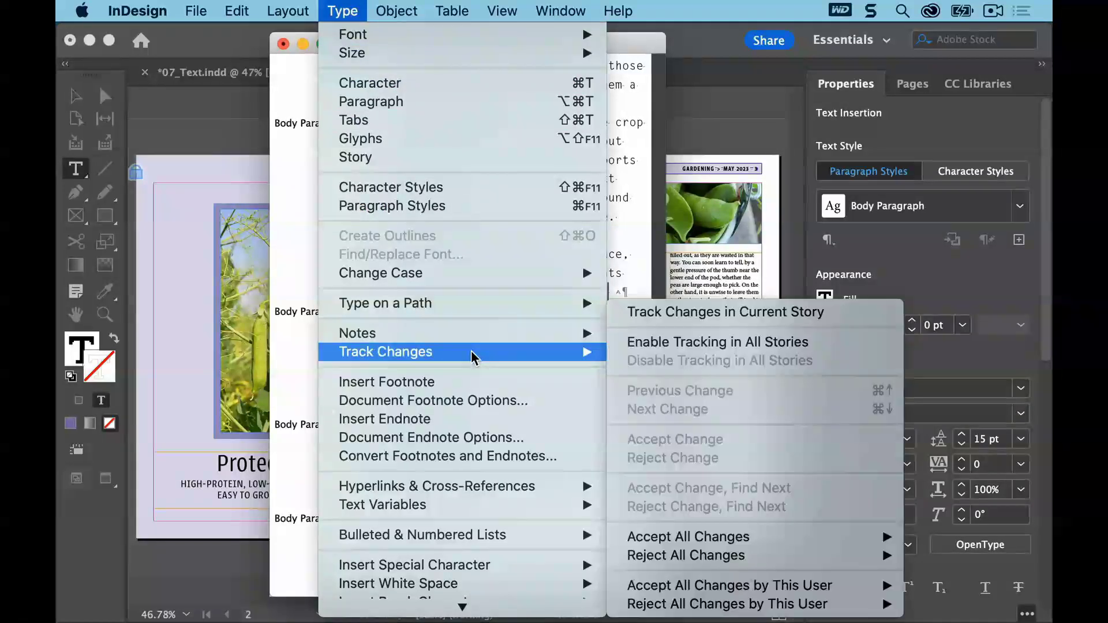
click(865, 316)
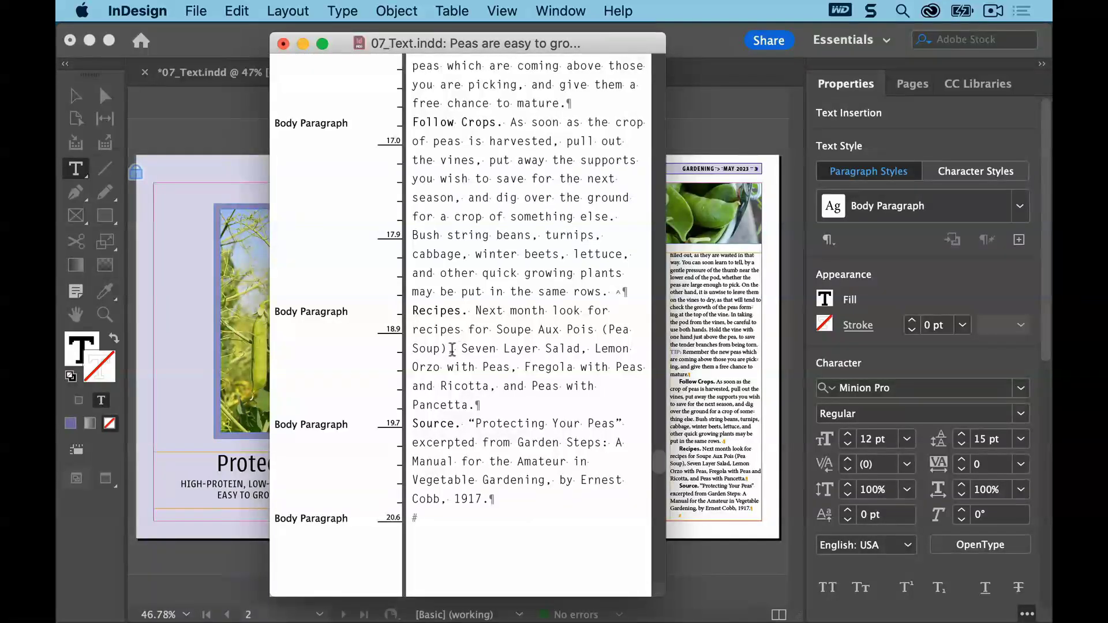
Replace "Seven Layer" with "Balsamic Pea" in the Recipes paragraph while tracking changes
drag(460, 349, 549, 365)
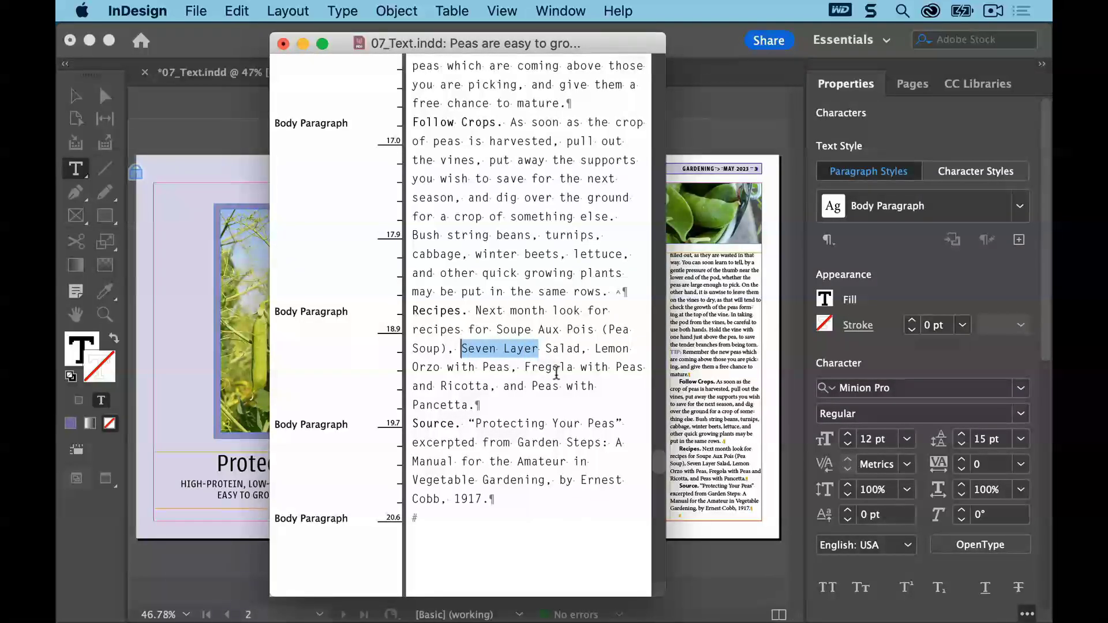
text(Balsamic)
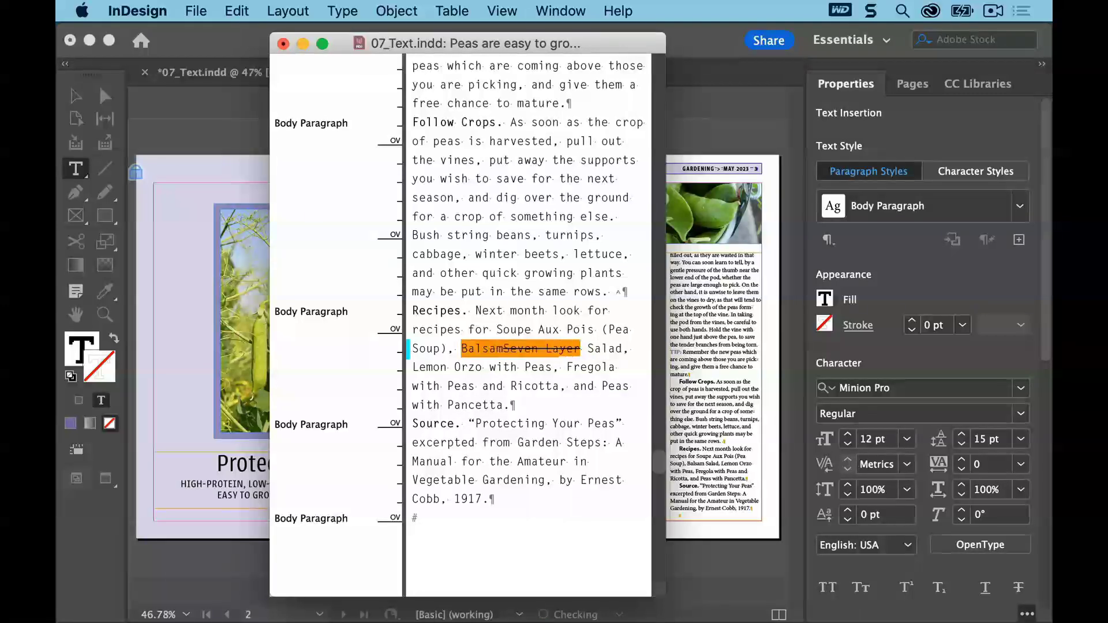
text( Pea)
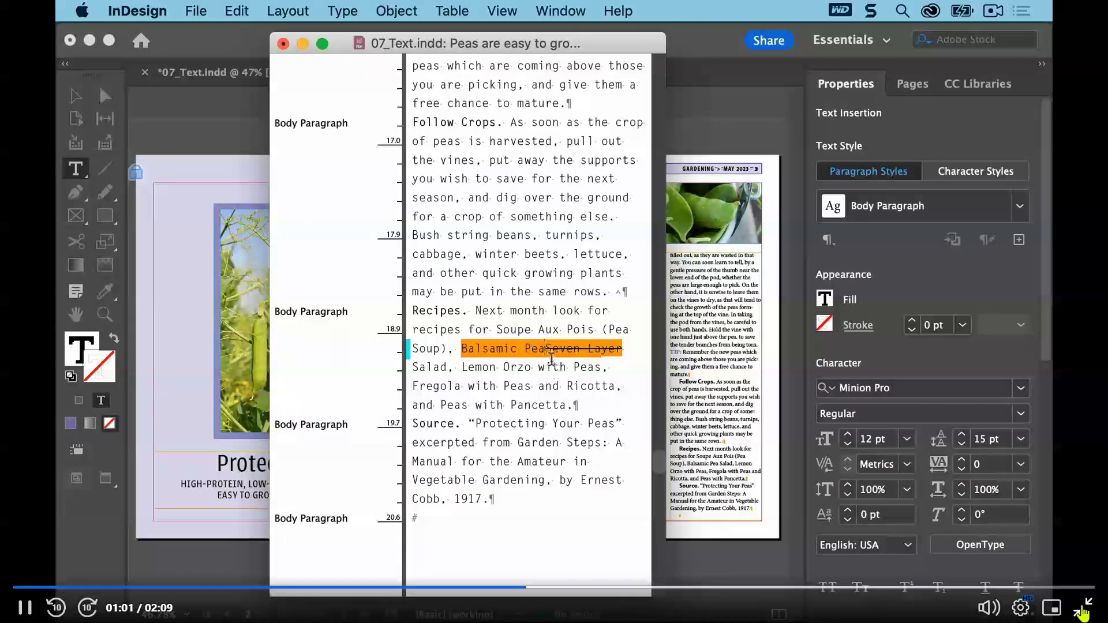
key(Escape)
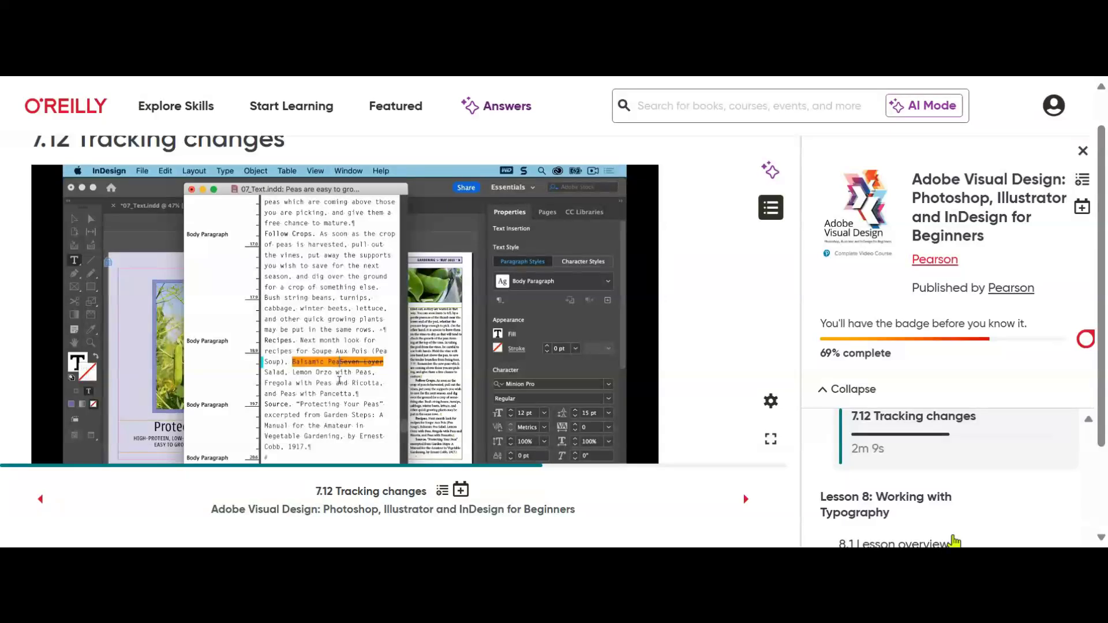